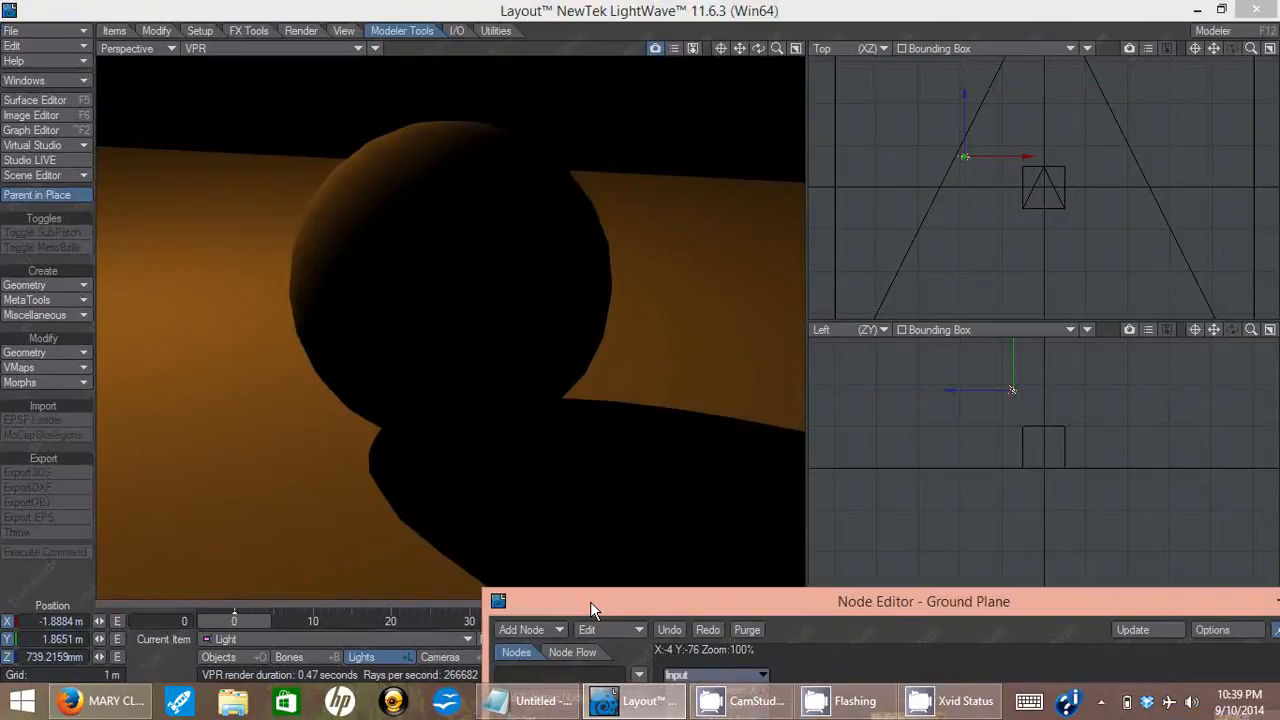
Move the light to about X -2.58 m, Z 114 mm and enlarge the Ground Plane node editor to show its whole network
{"action": "left_click_drag", "start_coordinate": [905, 136], "coordinate": [874, 162]}
{"action": "left_click_drag", "start_coordinate": [829, 409], "coordinate": [773, 31]}
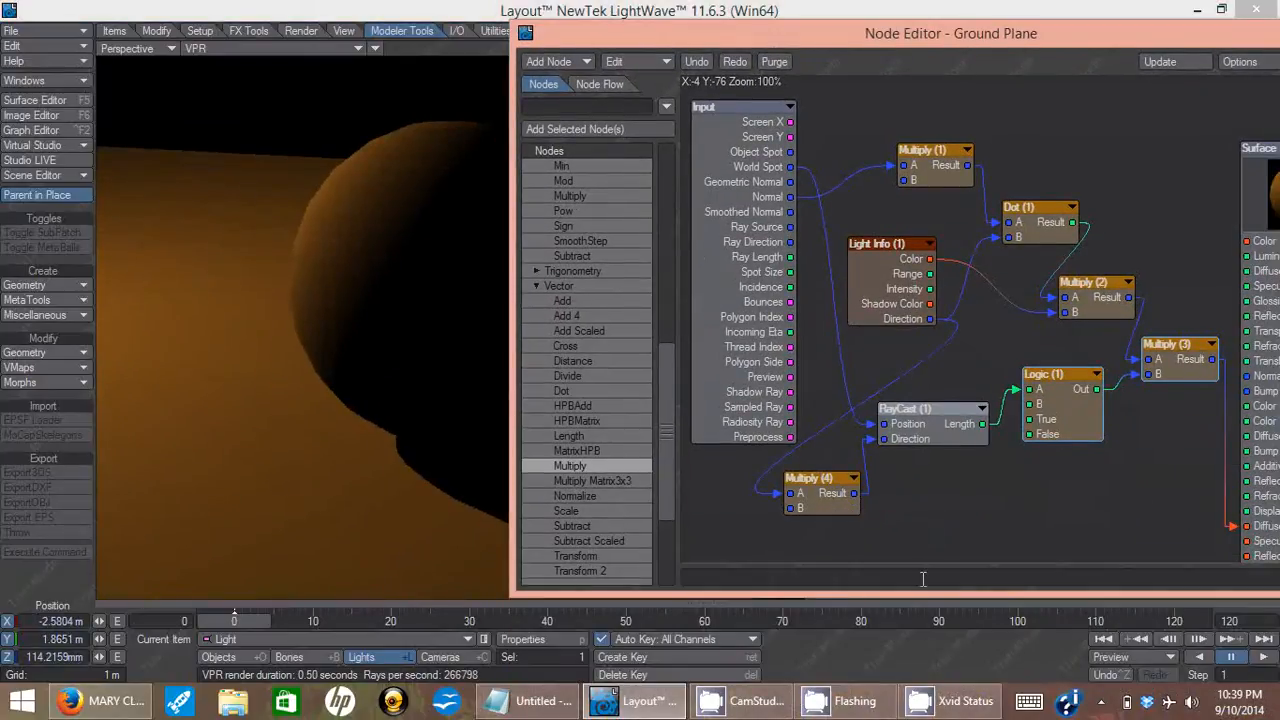
{"action": "left_click_drag", "start_coordinate": [917, 592], "coordinate": [910, 665]}
Cut the shadow nodes RayCast (1), Logic (1) and Multiply (4) from the Ground Plane network
{"action": "left_click_drag", "start_coordinate": [937, 126], "coordinate": [1178, 350]}
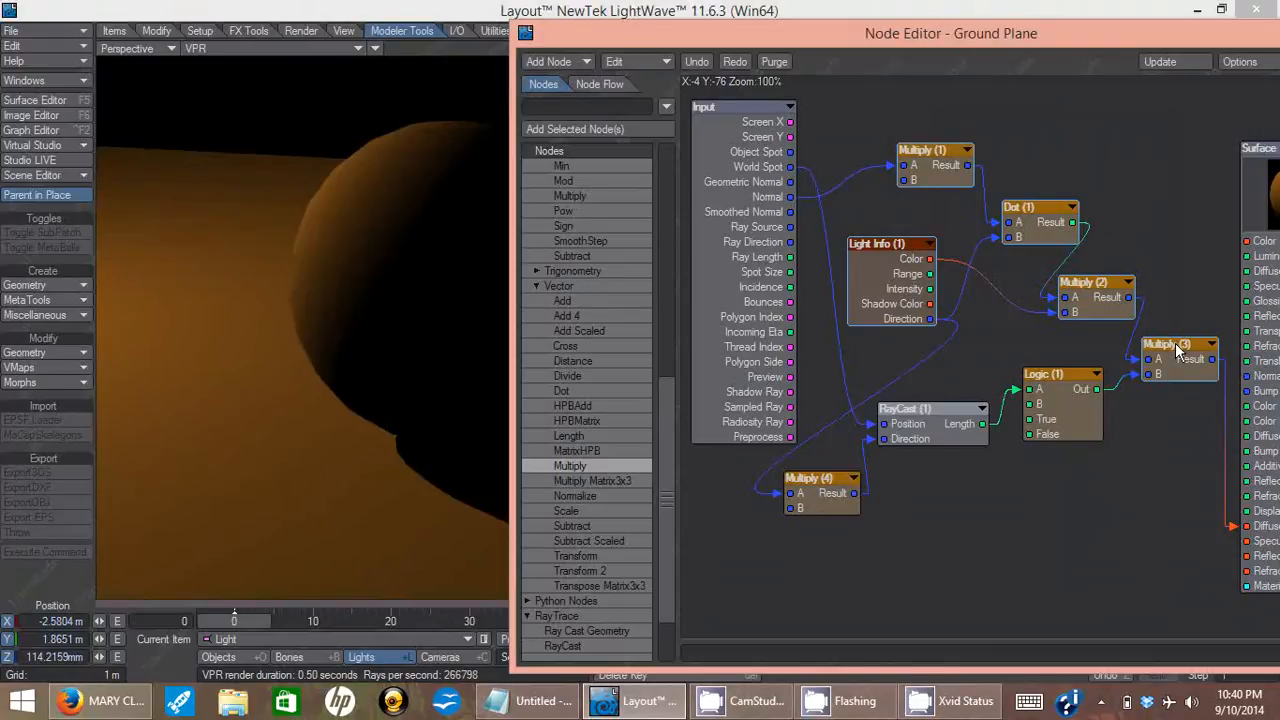
{"action": "left_click_drag", "start_coordinate": [823, 552], "coordinate": [1092, 409]}
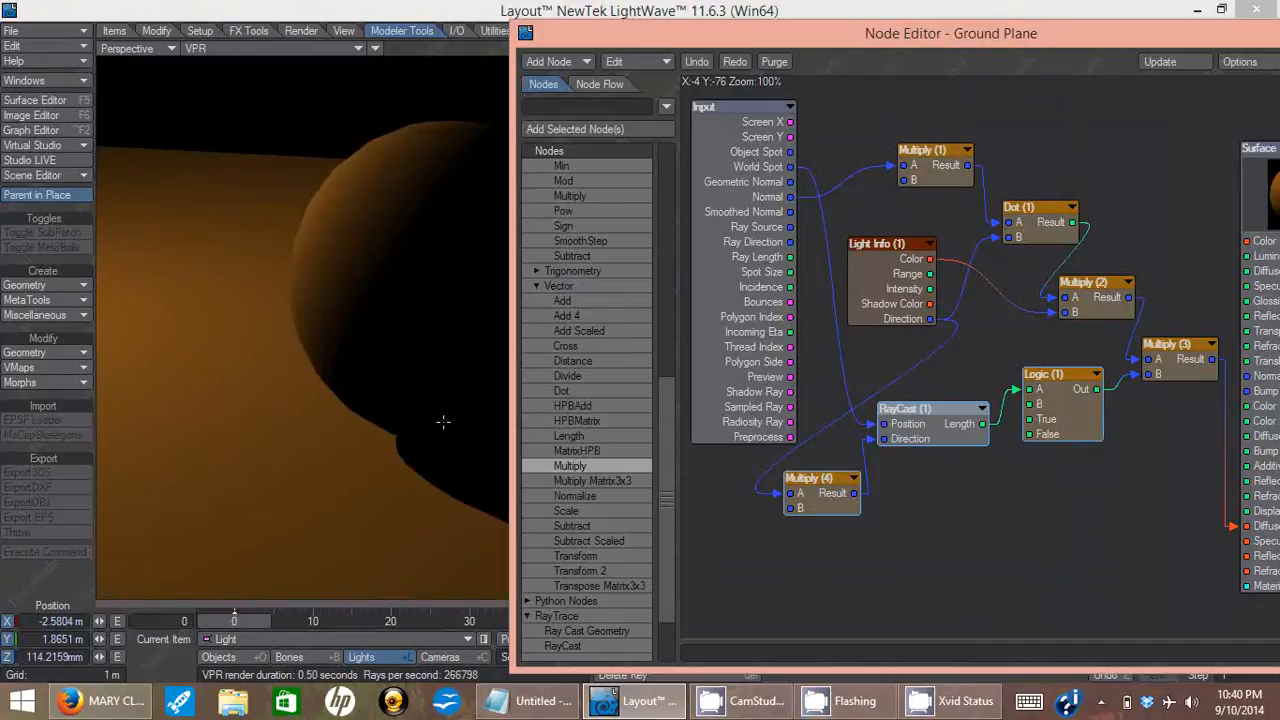
{"action": "right_click", "coordinate": [1060, 406]}
{"action": "left_click", "coordinate": [1057, 413]}
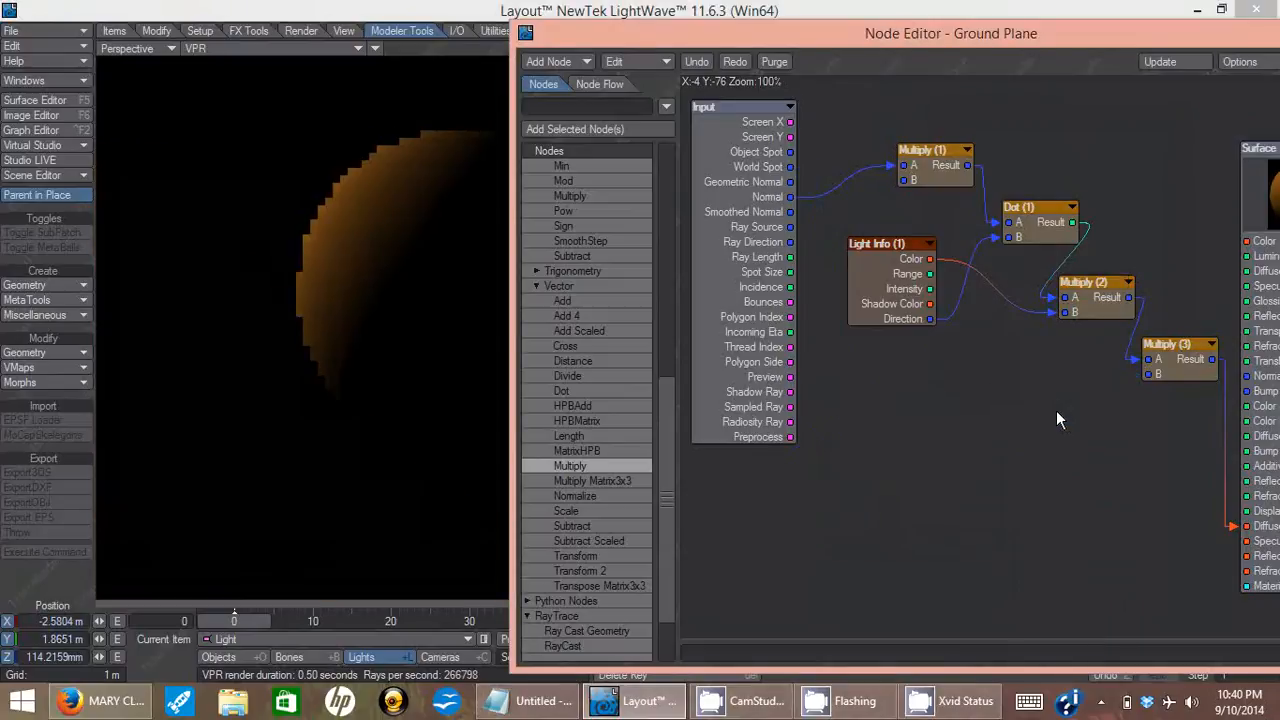
Cut the Multiply (3) node and connect the Multiply (2) Result directly to the surface's Diffuse Shading input
{"action": "mouse_move", "coordinate": [1050, 55]}
{"action": "left_mouse_down"}
{"action": "mouse_move", "coordinate": [843, 283]}
{"action": "mouse_move", "coordinate": [803, 521]}
{"action": "mouse_move", "coordinate": [996, 160]}
{"action": "mouse_move", "coordinate": [1033, 50]}
{"action": "left_mouse_up"}
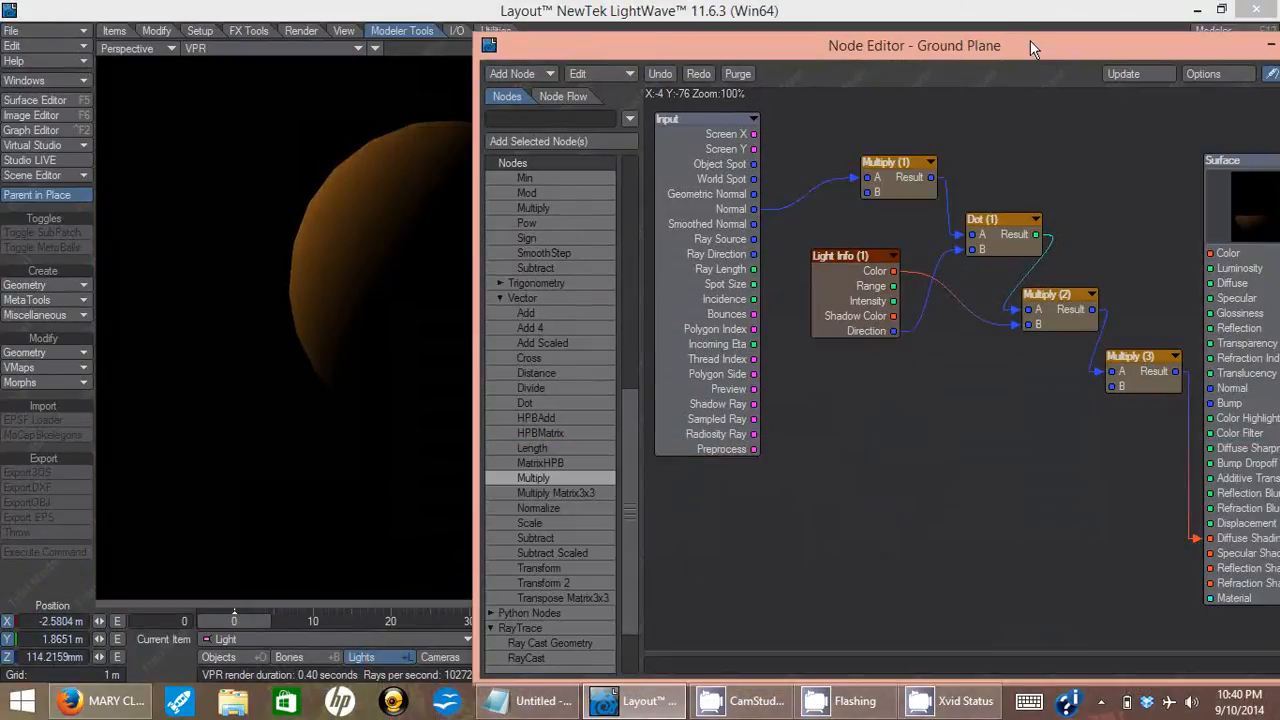
{"action": "left_click", "coordinate": [1151, 360]}
{"action": "right_click", "coordinate": [1151, 360]}
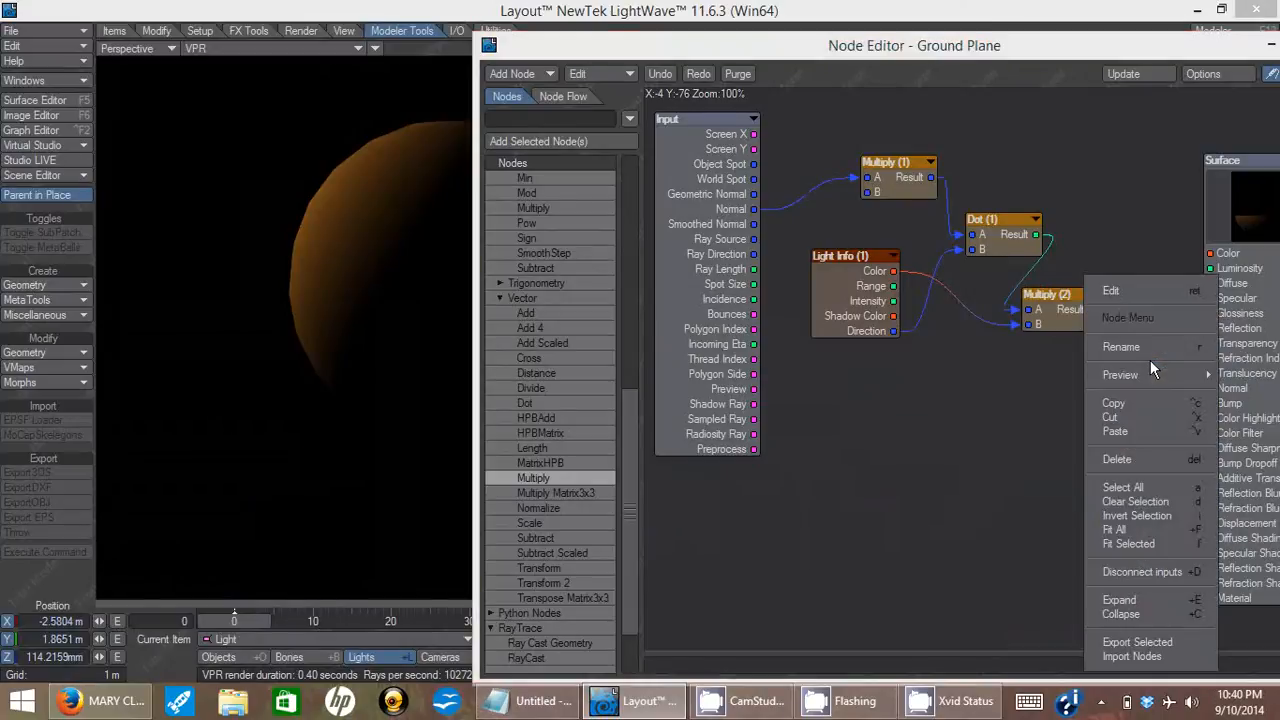
{"action": "left_click", "coordinate": [1131, 417]}
{"action": "mouse_move", "coordinate": [1092, 309]}
{"action": "left_mouse_down"}
{"action": "mouse_move", "coordinate": [1157, 528]}
{"action": "mouse_move", "coordinate": [1200, 538]}
{"action": "left_mouse_up"}
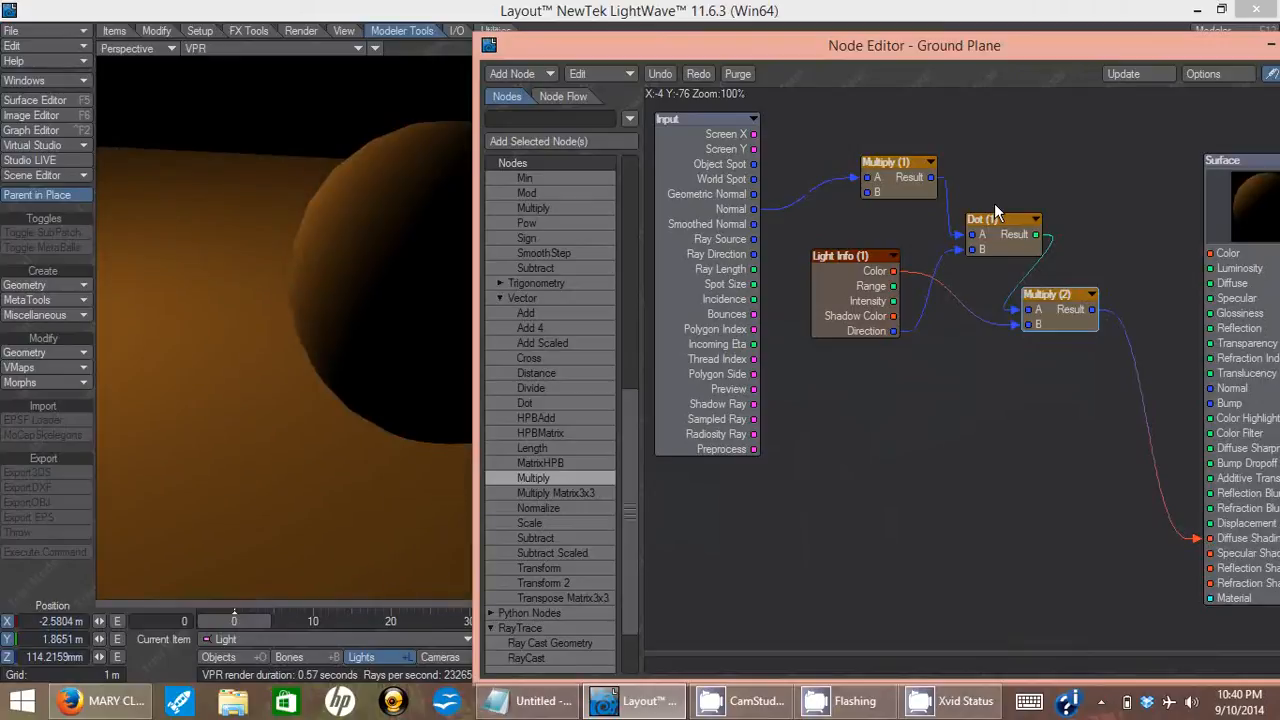
Move the light to about X -1.64 m, Z -1.07 m to preview the shading, keeping the node editor at hand
{"action": "left_click_drag", "start_coordinate": [762, 47], "coordinate": [948, 445]}
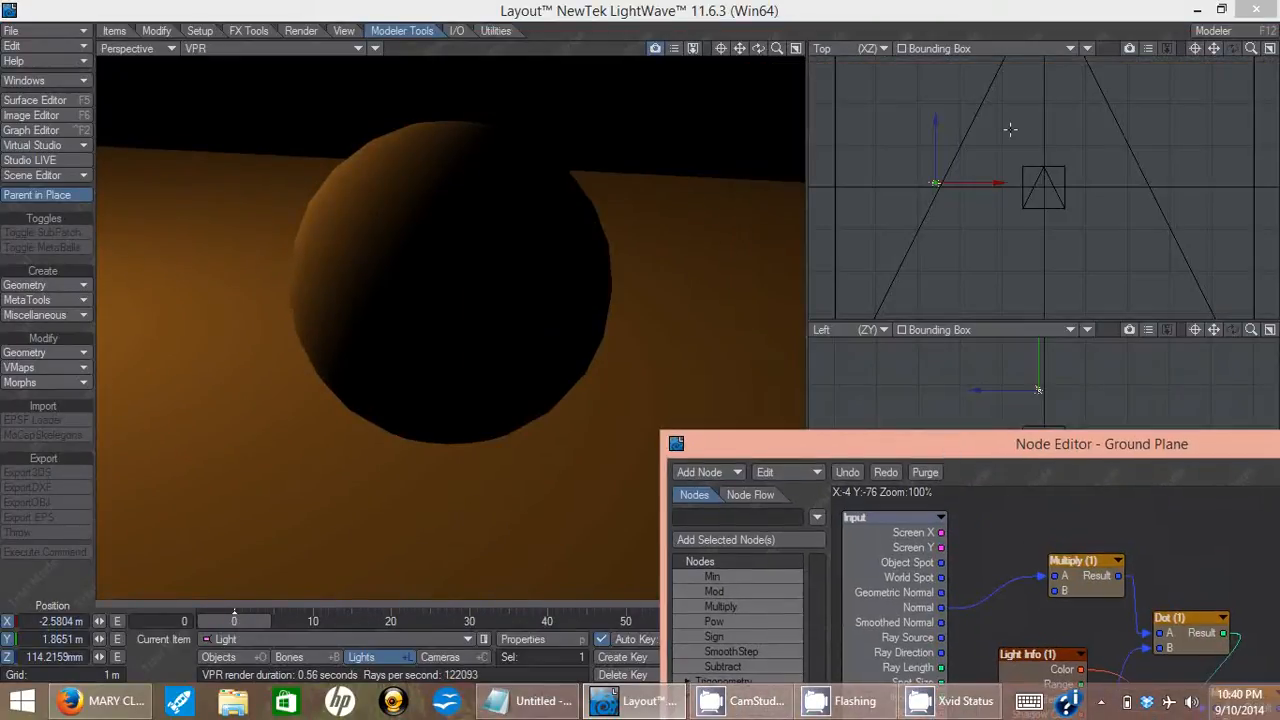
{"action": "left_click", "coordinate": [640, 329]}
{"action": "left_click_drag", "start_coordinate": [640, 329], "coordinate": [680, 379]}
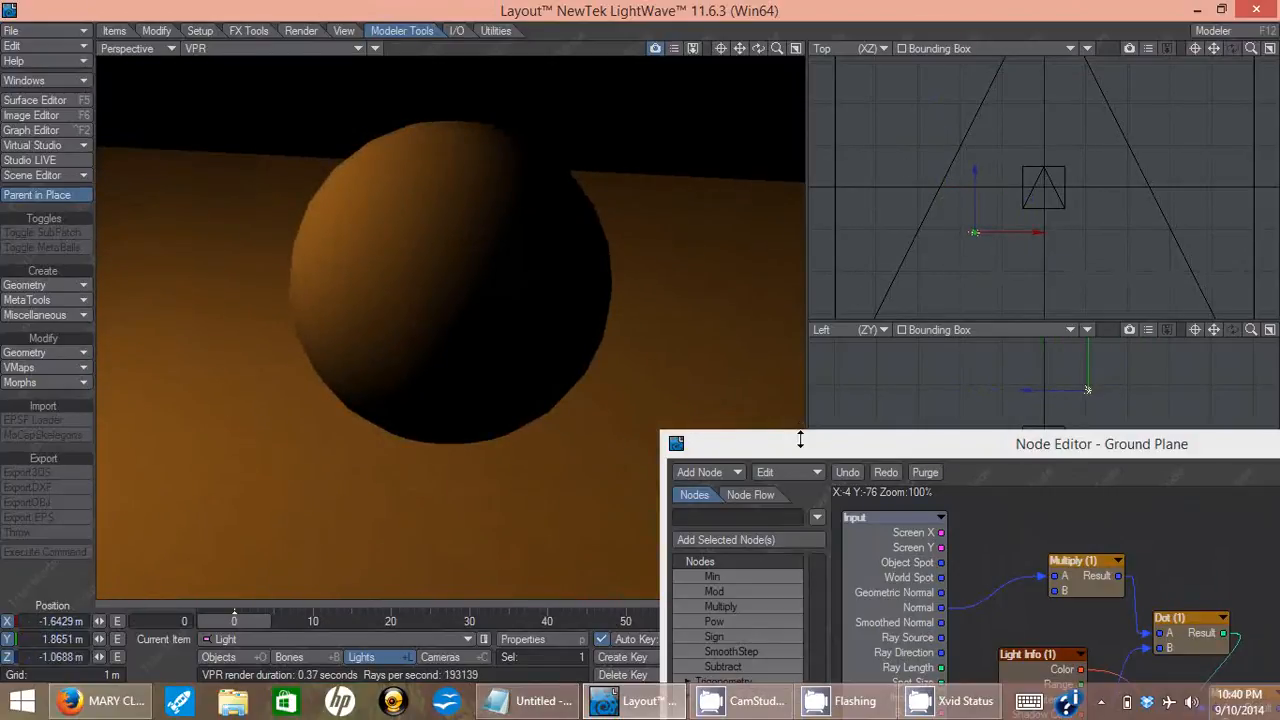
{"action": "left_click_drag", "start_coordinate": [800, 441], "coordinate": [798, 280]}
{"action": "left_click_drag", "start_coordinate": [796, 178], "coordinate": [608, 51]}
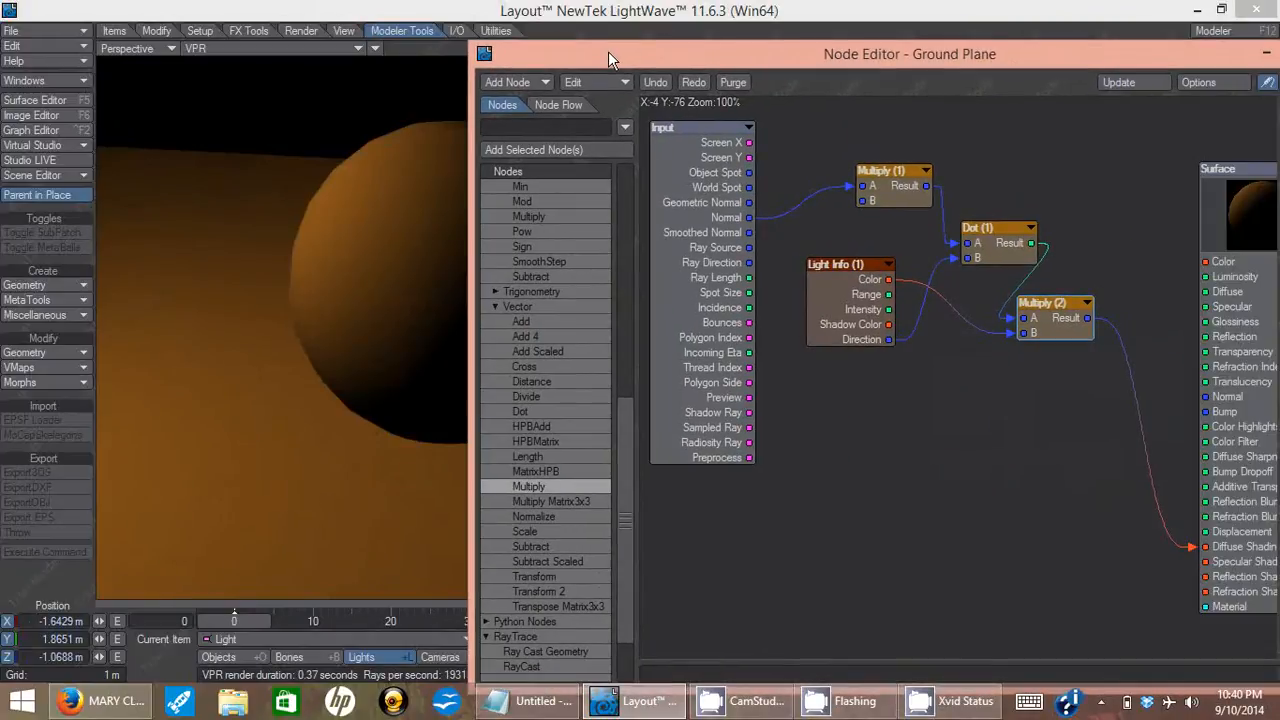
Shift the Multiply, Dot and Light Info nodes slightly down as a group and add a vector Multiply node below Multiply (2)
{"action": "left_click_drag", "start_coordinate": [780, 150], "coordinate": [1079, 342]}
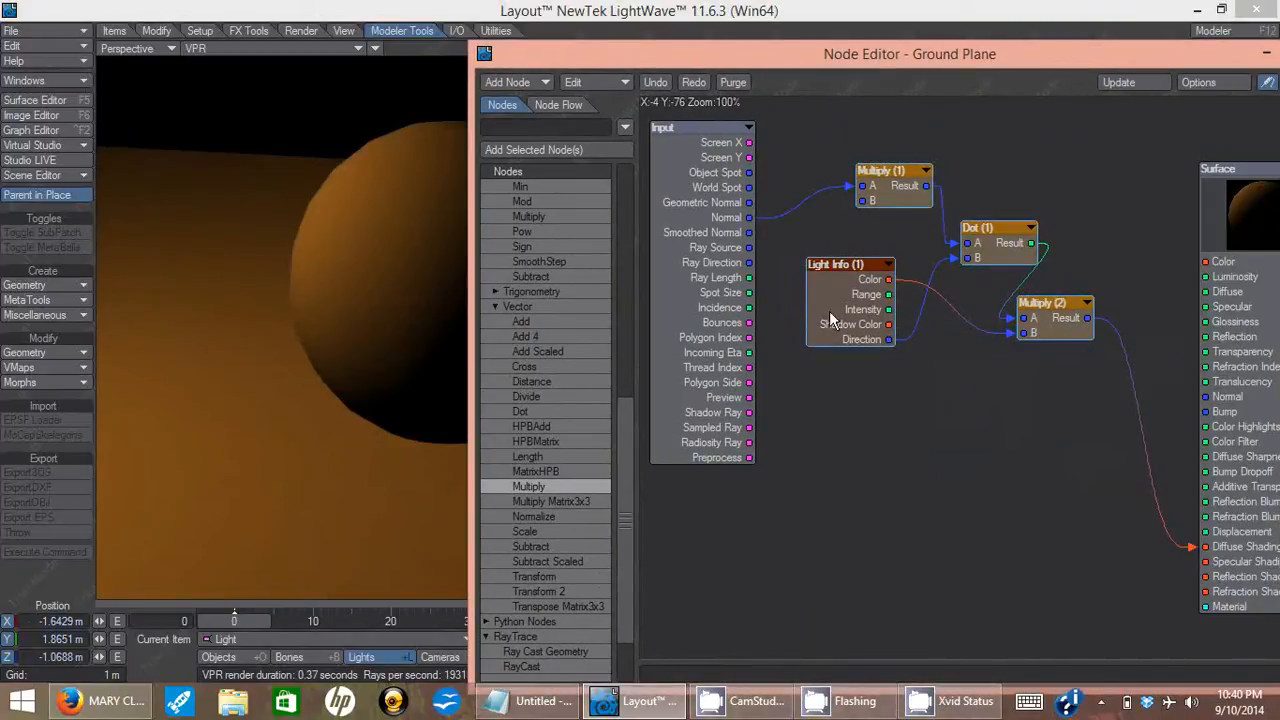
{"action": "left_click_drag", "start_coordinate": [829, 311], "coordinate": [809, 333]}
{"action": "left_click", "coordinate": [850, 263]}
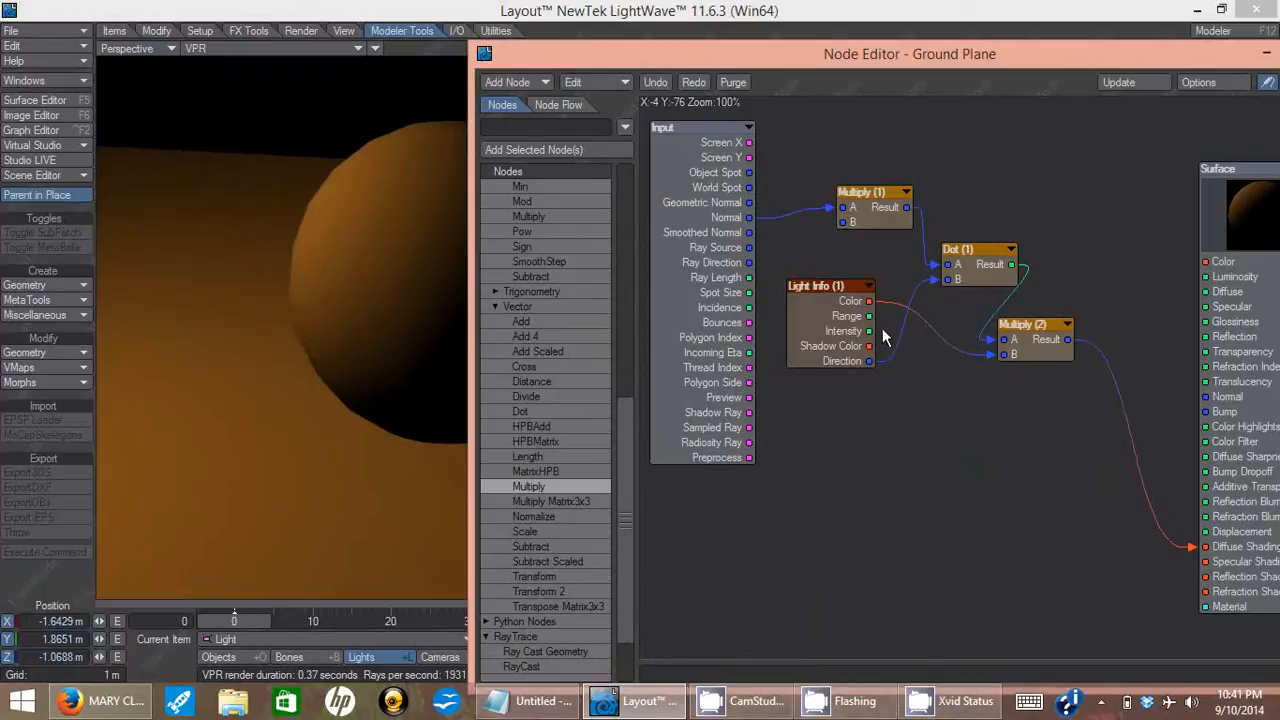
{"action": "mouse_move", "coordinate": [878, 318]}
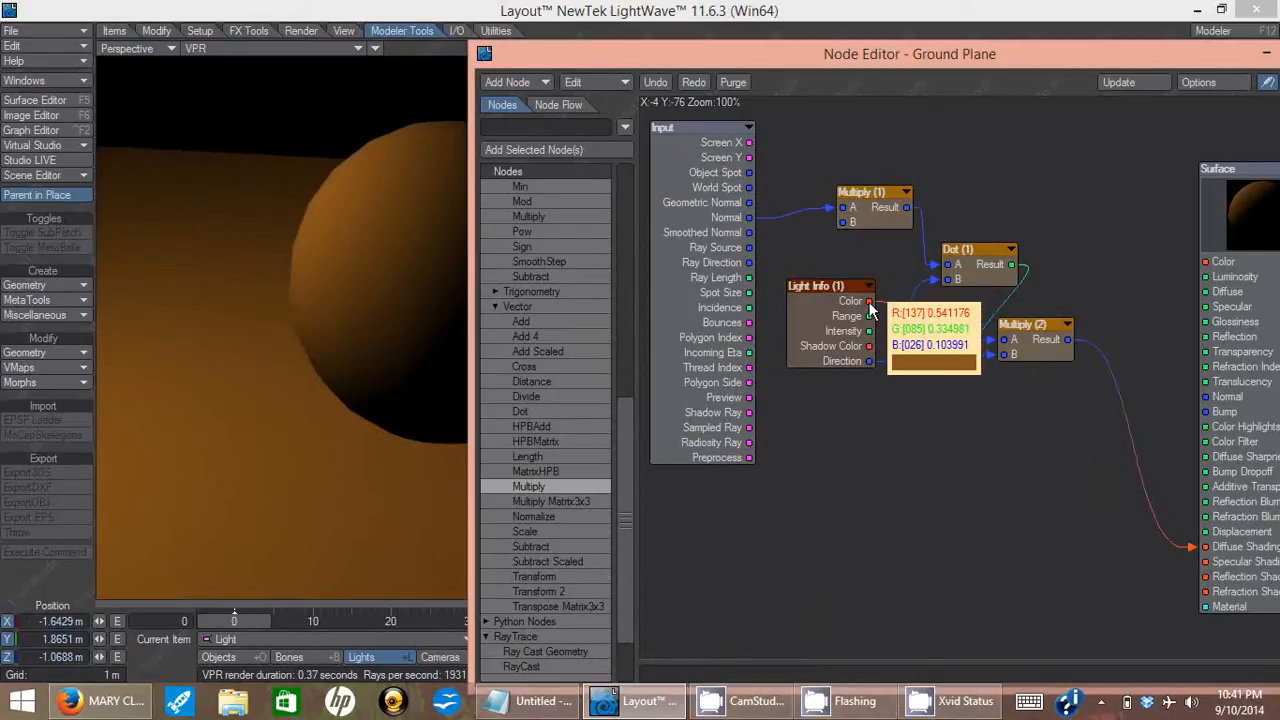
{"action": "left_click_drag", "start_coordinate": [869, 302], "coordinate": [1004, 354]}
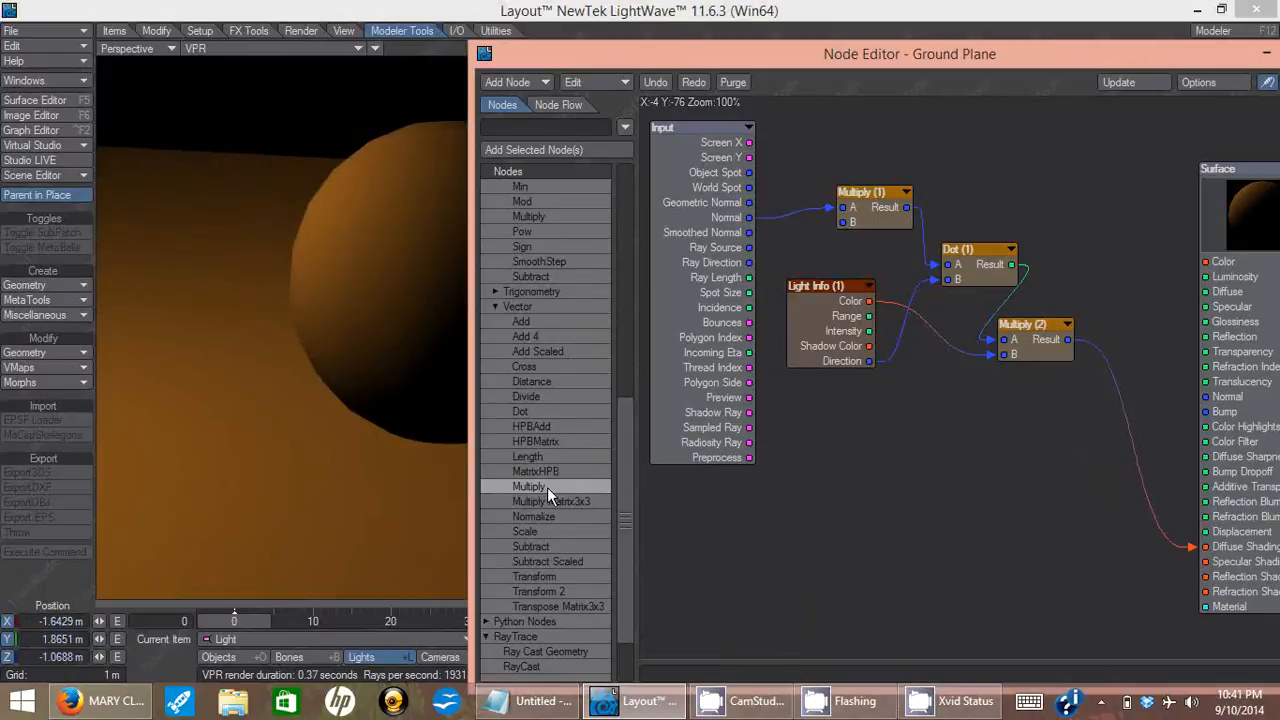
{"action": "left_click_drag", "start_coordinate": [547, 487], "coordinate": [1093, 425]}
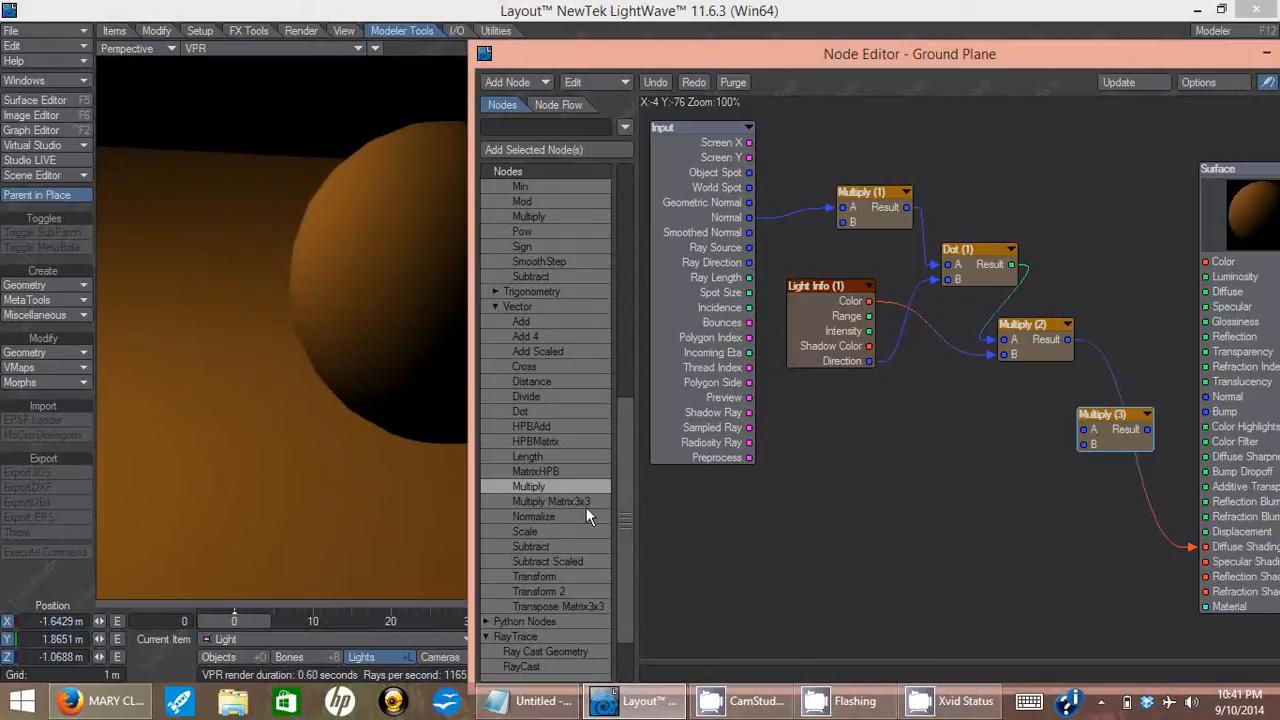
{"action": "left_click_drag", "start_coordinate": [620, 492], "coordinate": [630, 580]}
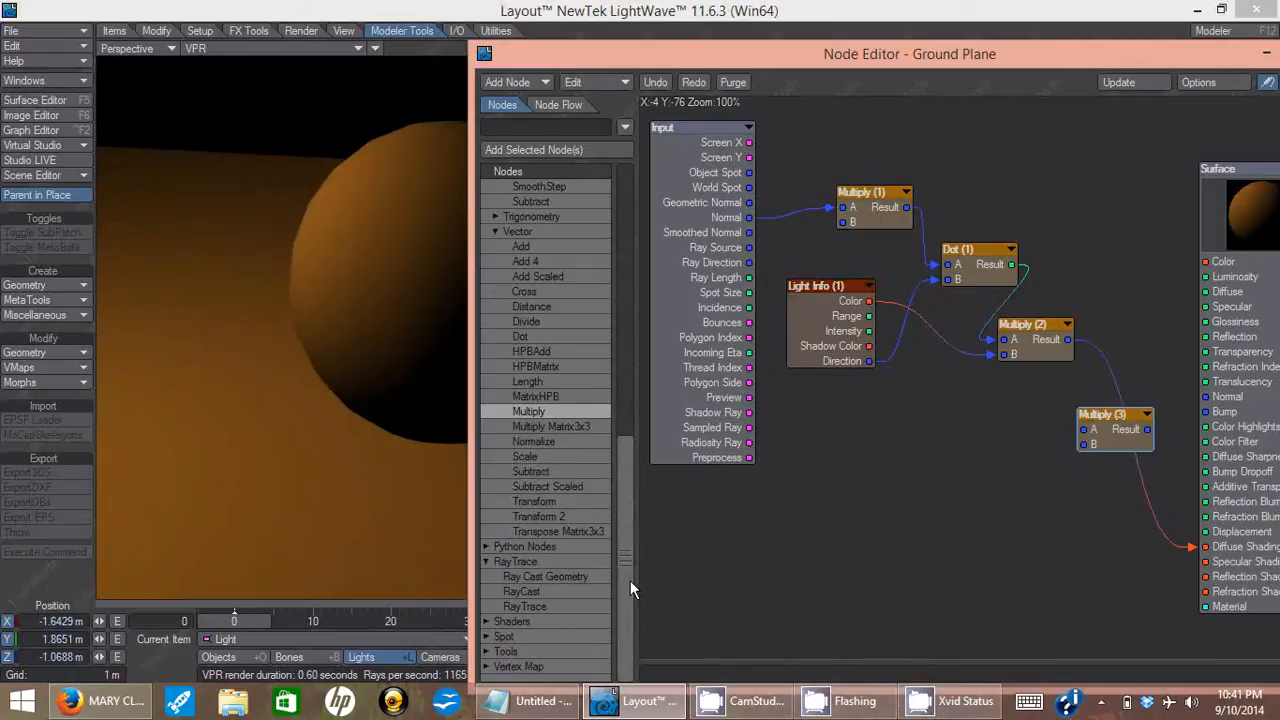
{"action": "left_click", "coordinate": [541, 606]}
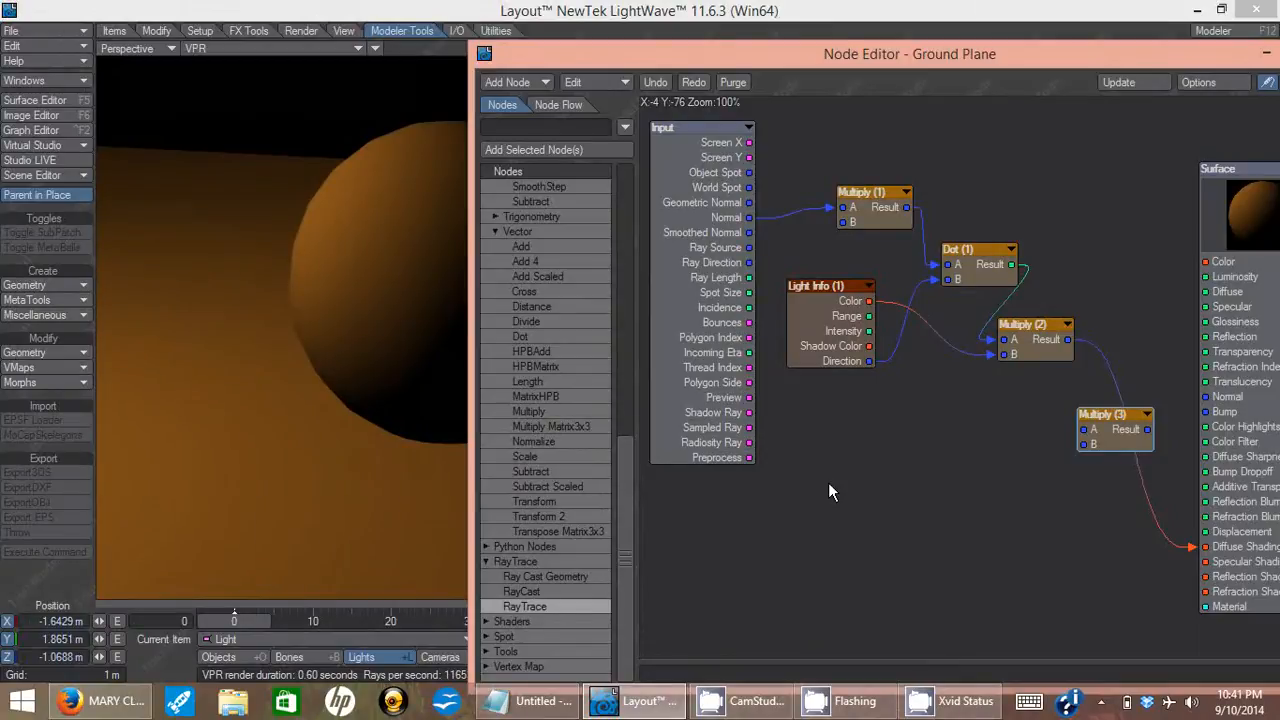
{"action": "double_click", "coordinate": [532, 608]}
{"action": "left_click_drag", "start_coordinate": [970, 378], "coordinate": [900, 450]}
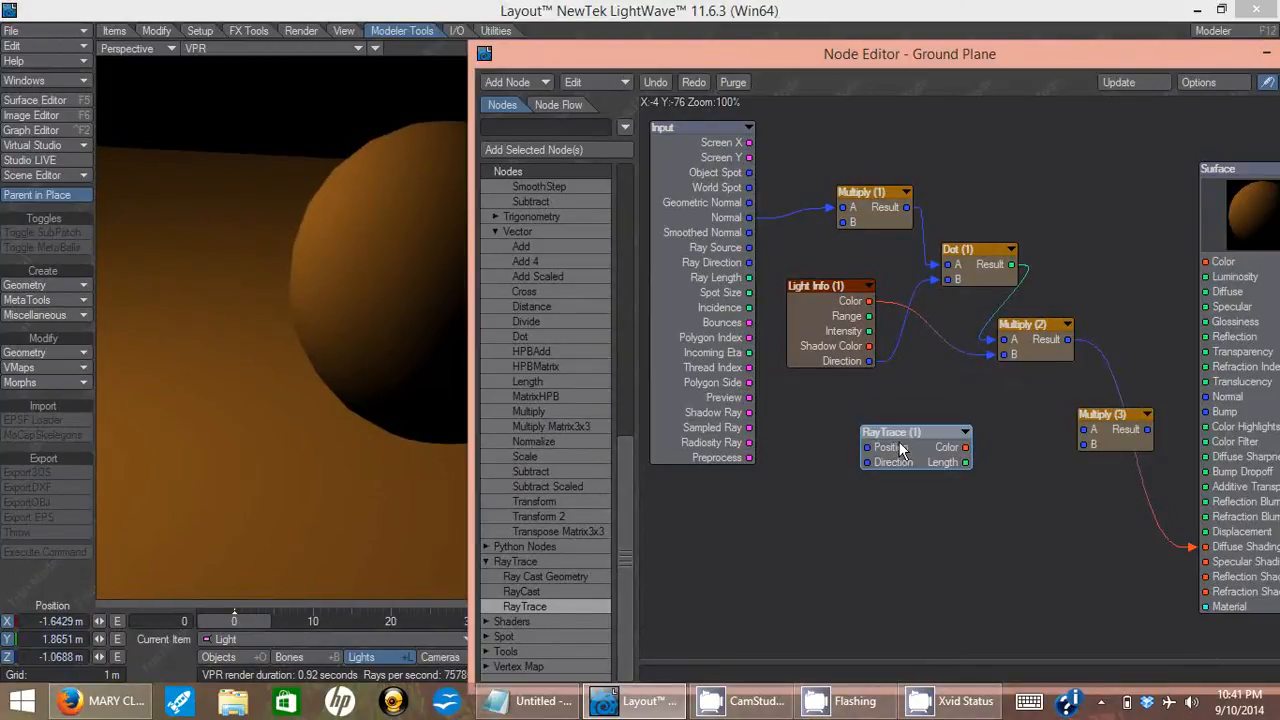
{"action": "mouse_move", "coordinate": [960, 465]}
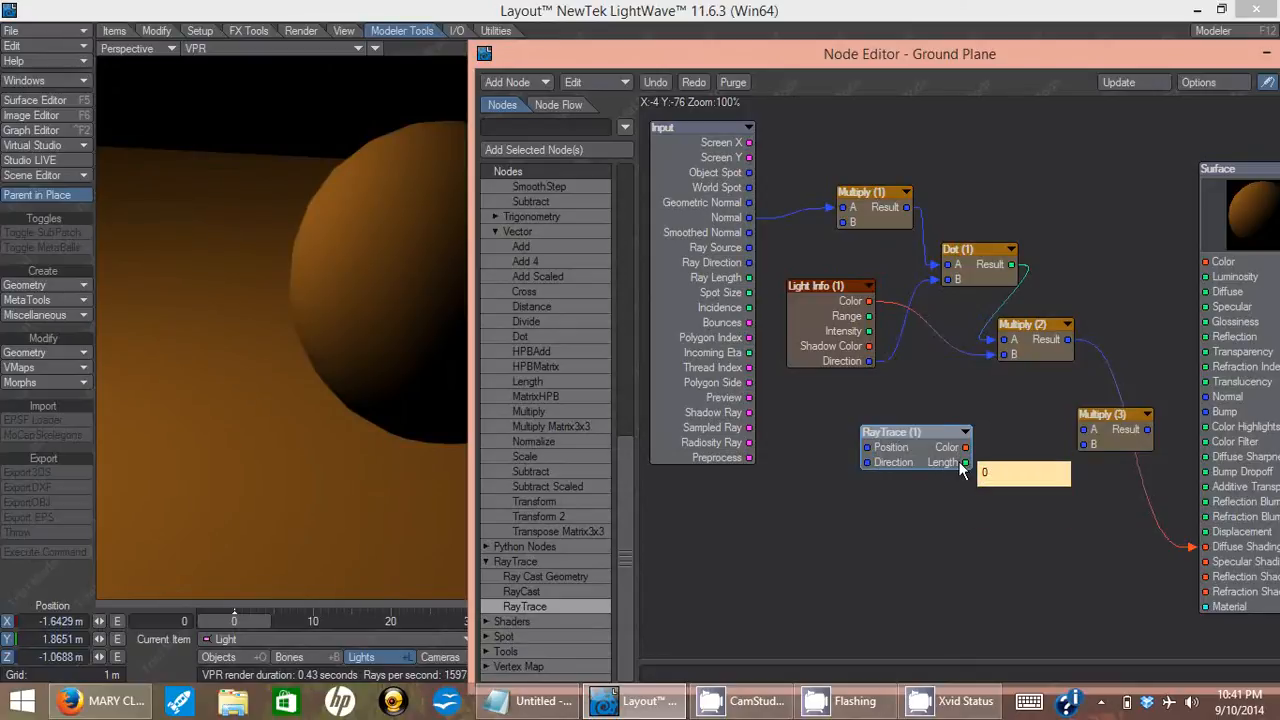
{"action": "right_click", "coordinate": [931, 433]}
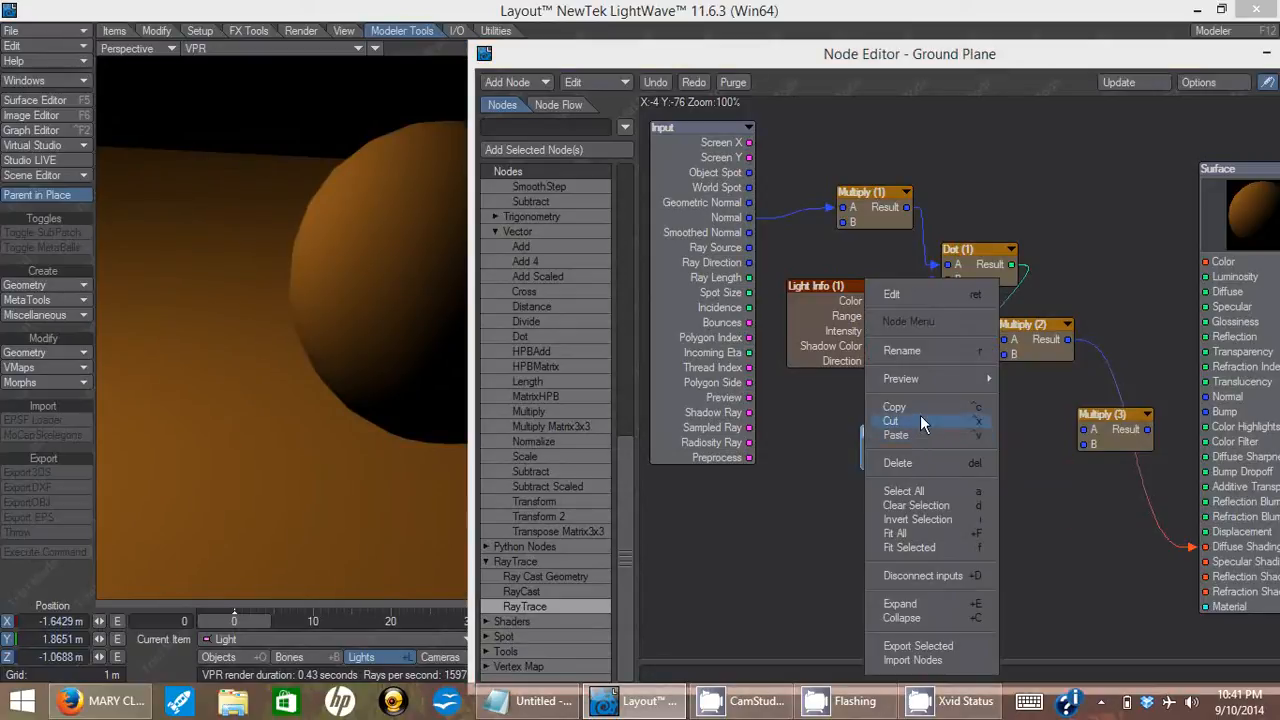
{"action": "left_click", "coordinate": [917, 421]}
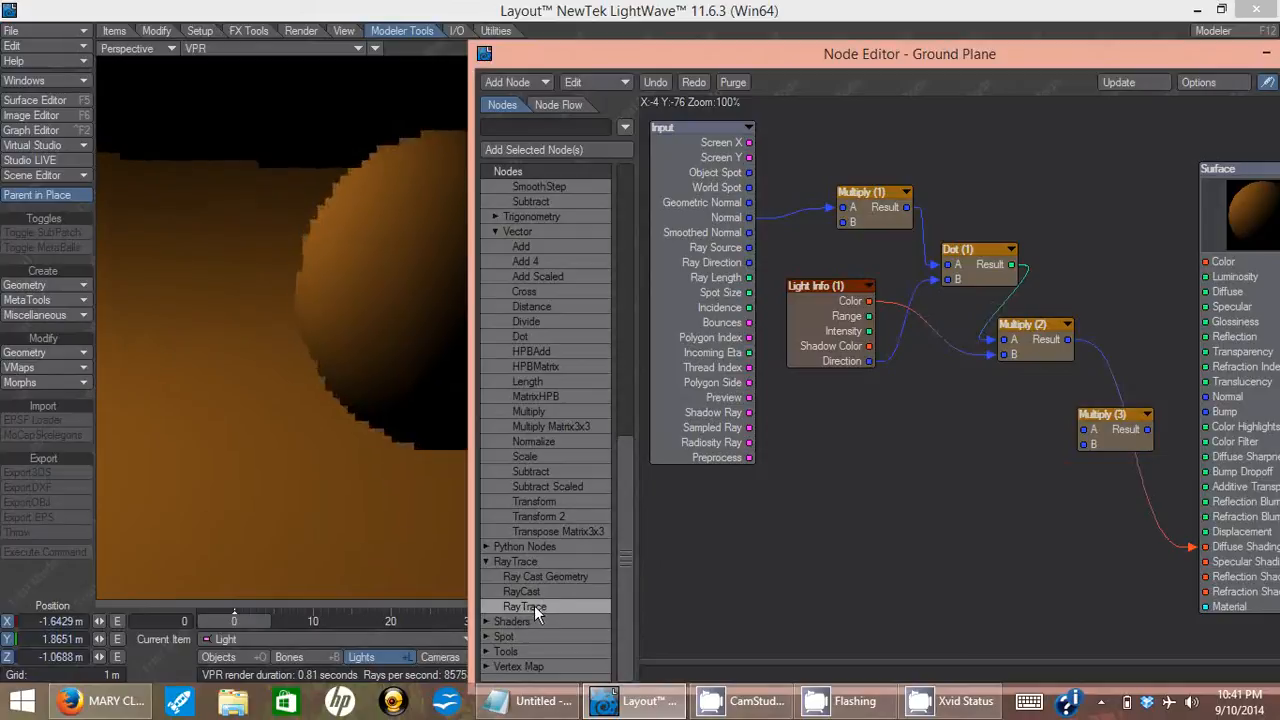
Add a RayCast node, feeding World Spot into its Position and the Light Info Direction into its Direction
{"action": "left_click_drag", "start_coordinate": [536, 592], "coordinate": [963, 424]}
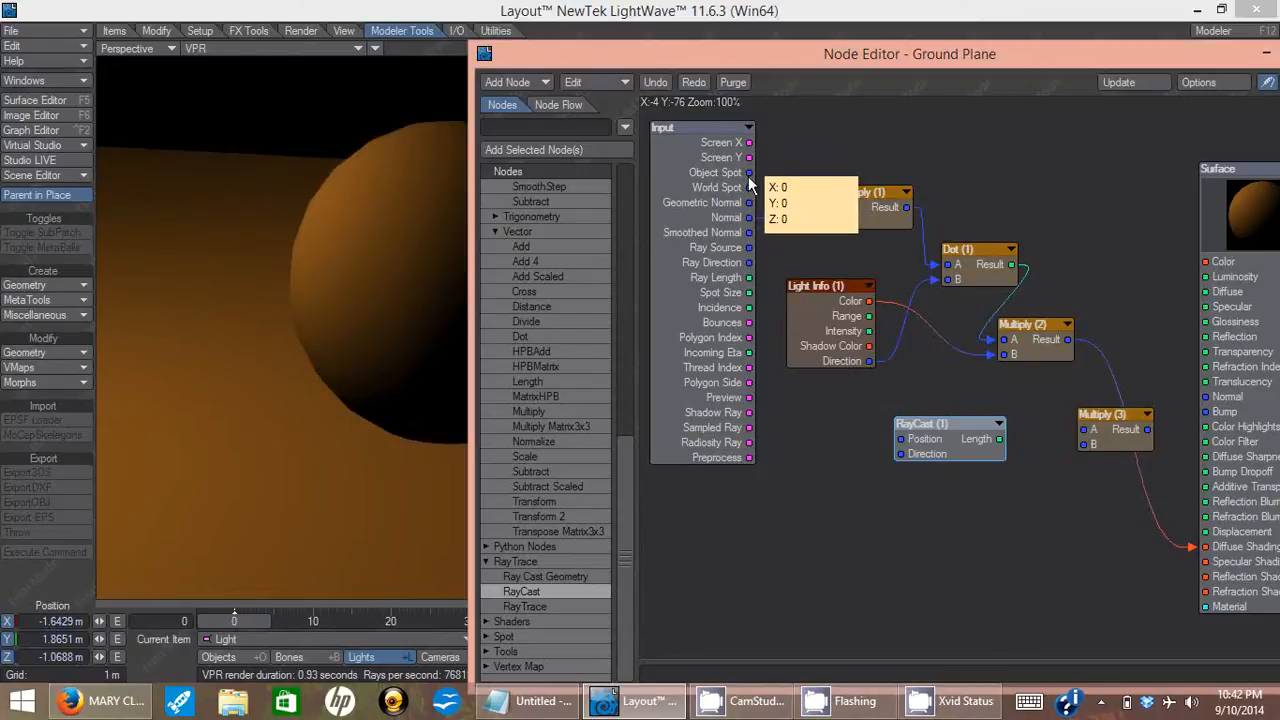
{"action": "left_click_drag", "start_coordinate": [749, 187], "coordinate": [915, 443]}
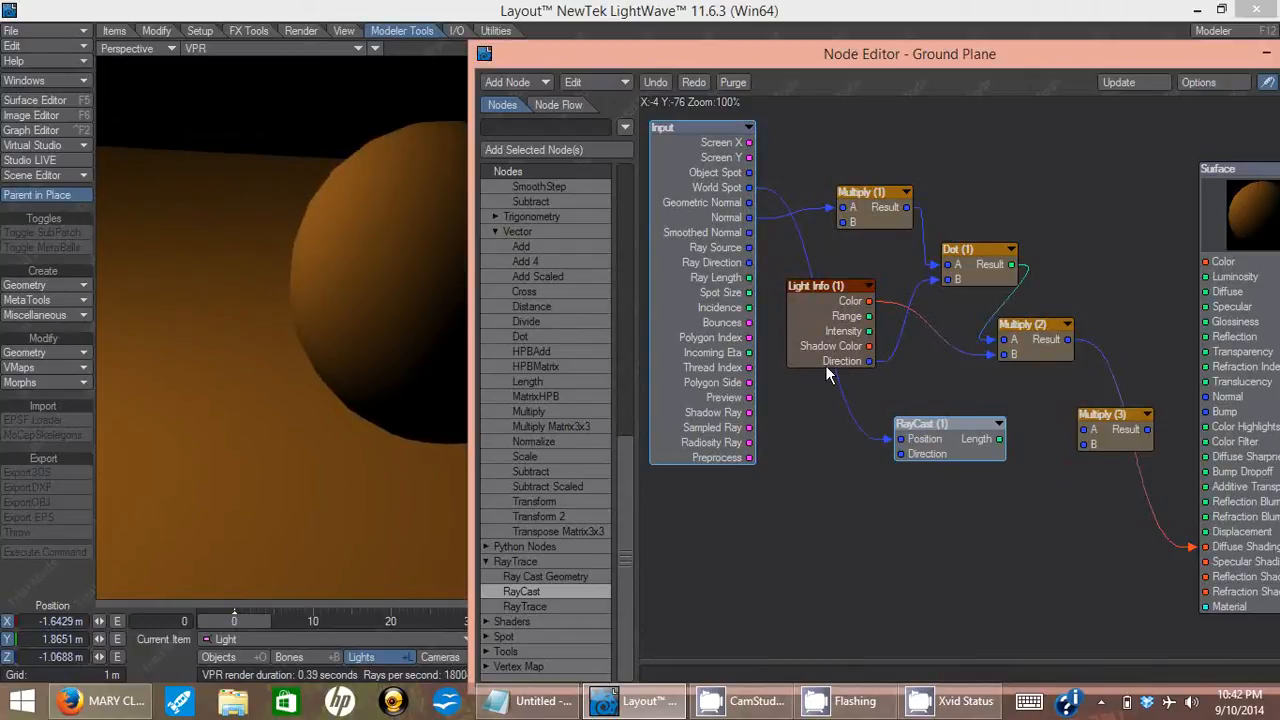
{"action": "left_click_drag", "start_coordinate": [869, 361], "coordinate": [902, 455]}
{"action": "left_click_drag", "start_coordinate": [977, 428], "coordinate": [938, 441]}
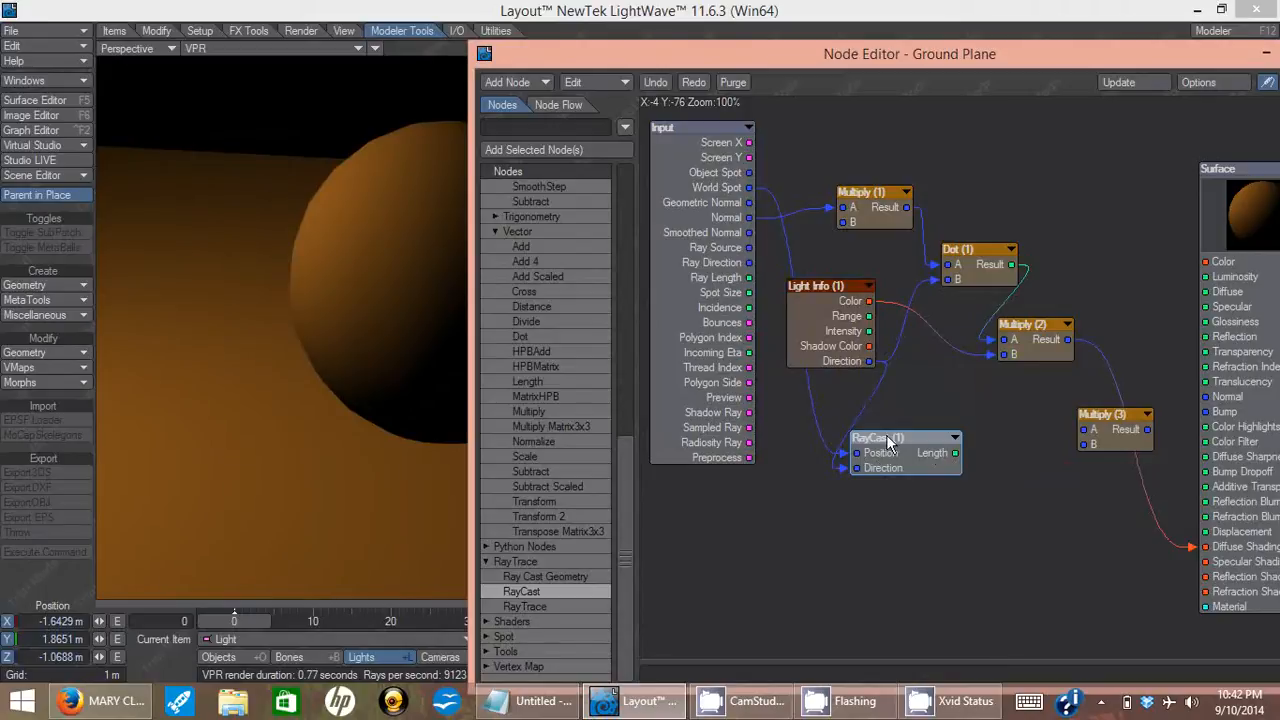
{"action": "mouse_move", "coordinate": [952, 455]}
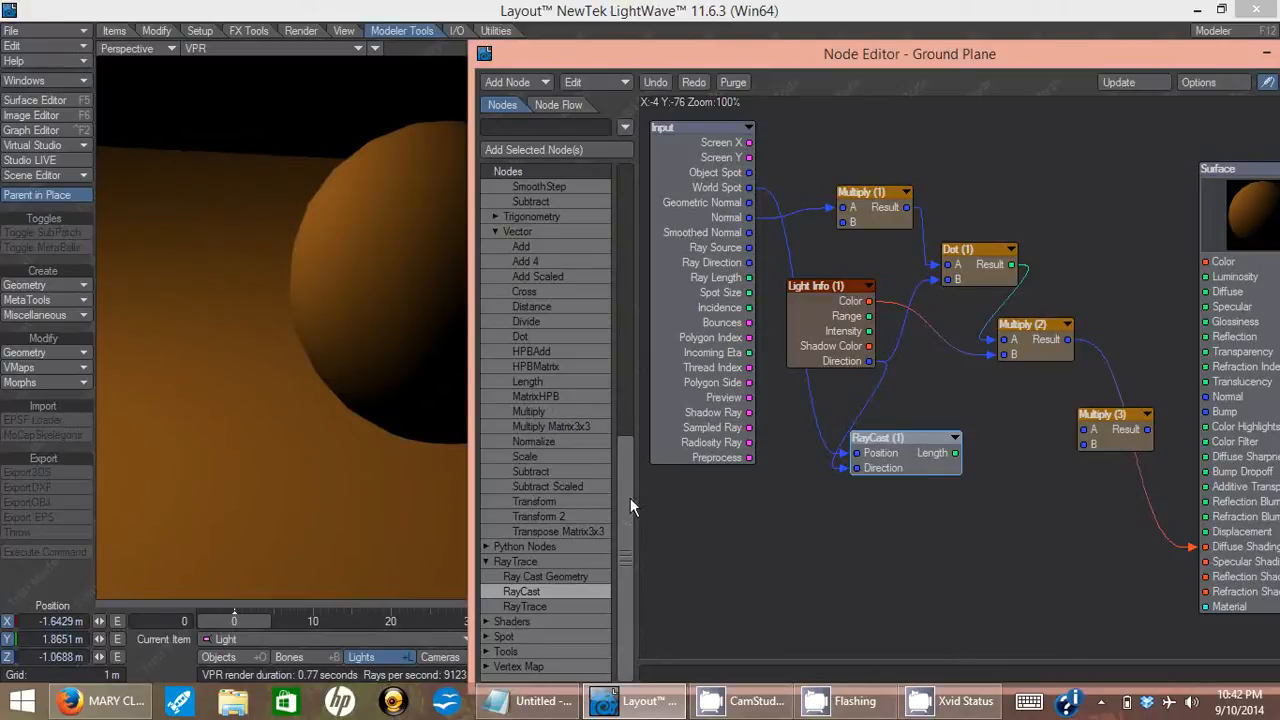
Add a scalar Logic node beside RayCast (1) and connect the RayCast Length to its A input
{"action": "left_click_drag", "start_coordinate": [627, 503], "coordinate": [623, 381]}
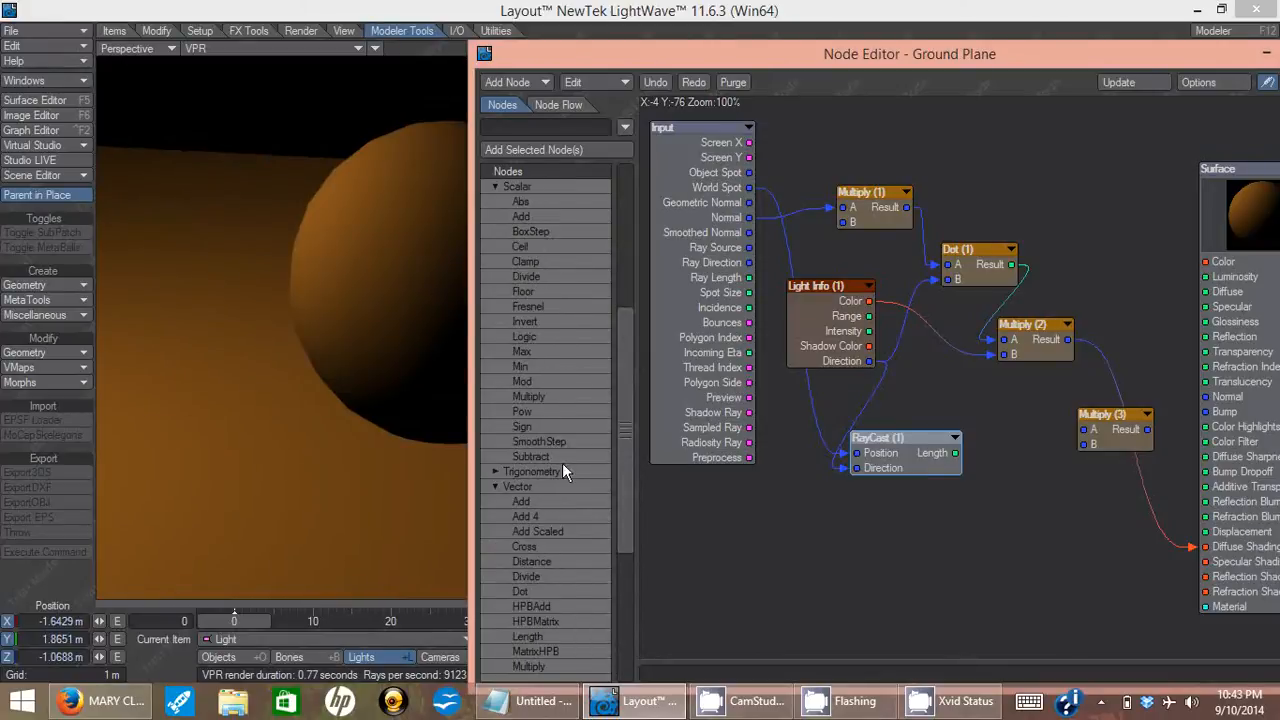
{"action": "double_click", "coordinate": [533, 334]}
{"action": "left_click_drag", "start_coordinate": [990, 359], "coordinate": [1036, 469]}
{"action": "mouse_move", "coordinate": [956, 453]}
{"action": "left_mouse_down"}
{"action": "mouse_move", "coordinate": [969, 475]}
{"action": "mouse_move", "coordinate": [999, 477]}
{"action": "left_mouse_up"}
{"action": "left_click_drag", "start_coordinate": [904, 435], "coordinate": [879, 446]}
Set the B value of the Logic (1) node to -1
{"action": "double_click", "coordinate": [1004, 463]}
{"action": "left_click", "coordinate": [860, 202]}
{"action": "type", "text": "-1"}
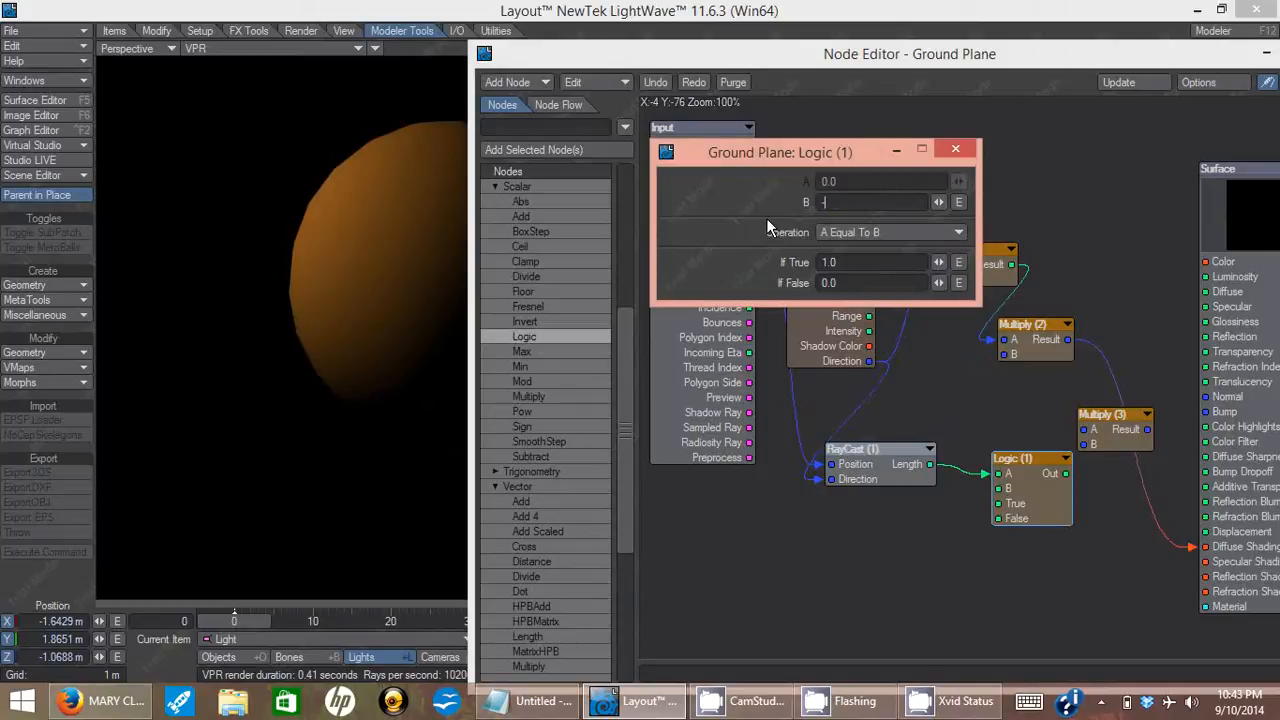
{"action": "key", "text": "Tab"}
{"action": "left_click", "coordinate": [955, 148]}
Connect Multiply (2) Result and Logic (1) Out to Multiply (3) inputs A and B, and its Result to Diffuse Shading
{"action": "left_click_drag", "start_coordinate": [1109, 416], "coordinate": [1128, 416]}
{"action": "left_click_drag", "start_coordinate": [1065, 474], "coordinate": [1103, 444]}
{"action": "left_click_drag", "start_coordinate": [1068, 339], "coordinate": [1100, 429]}
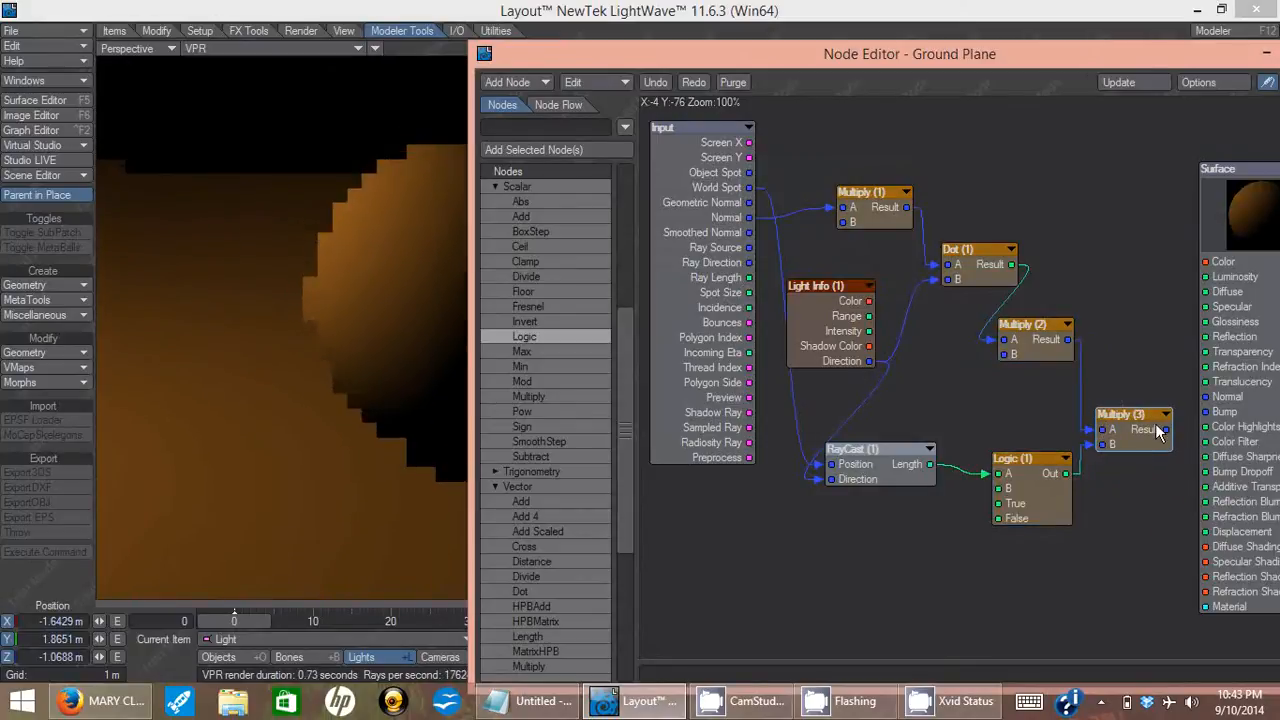
{"action": "mouse_move", "coordinate": [1168, 430]}
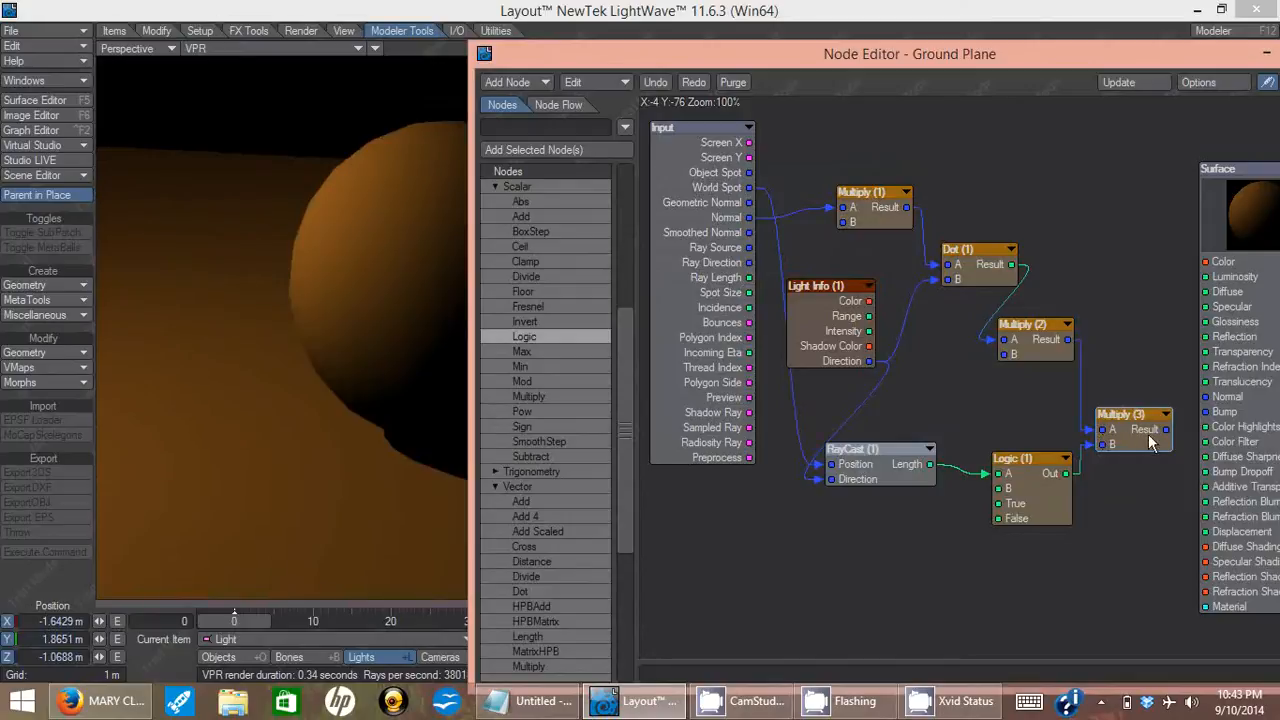
{"action": "mouse_move", "coordinate": [1163, 429]}
{"action": "left_mouse_down"}
{"action": "mouse_move", "coordinate": [1165, 537]}
{"action": "mouse_move", "coordinate": [1178, 555]}
{"action": "mouse_move", "coordinate": [1205, 547]}
{"action": "left_mouse_up"}
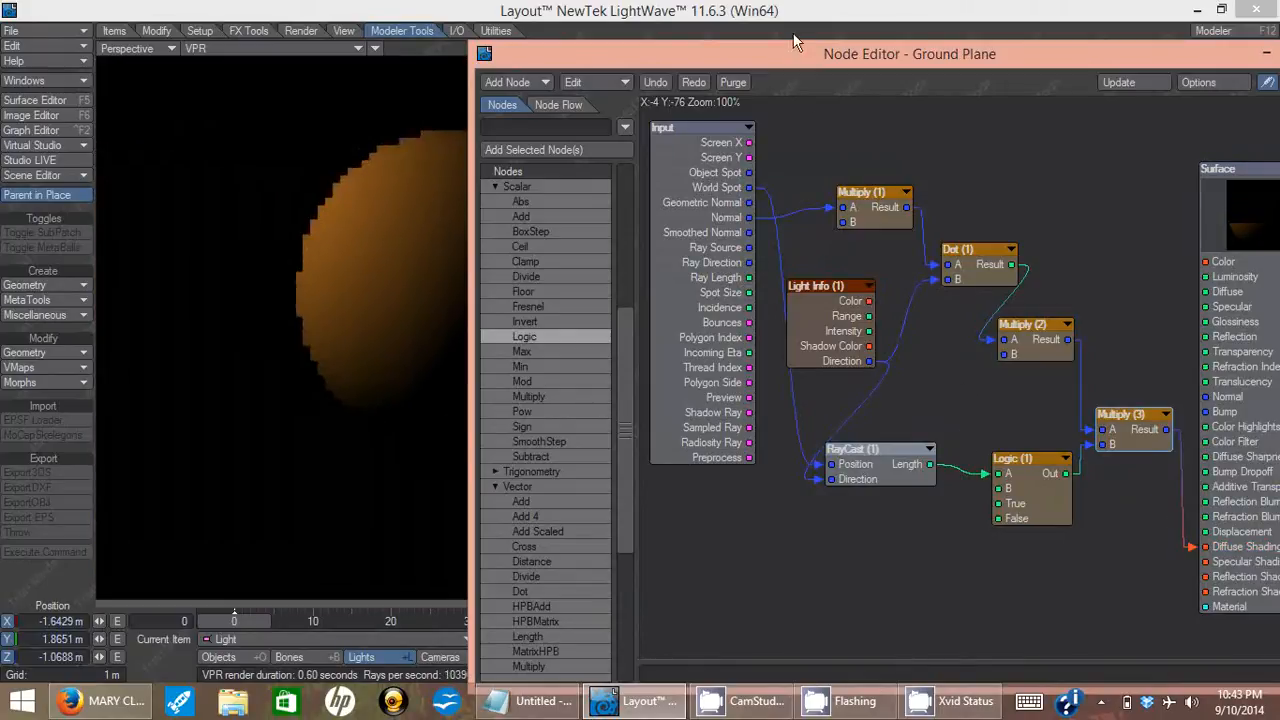
Tidy the Logic and RayCast node positions and check the settings of Multiply (3) and Logic (1)
{"action": "mouse_move", "coordinate": [788, 56]}
{"action": "left_mouse_down"}
{"action": "mouse_move", "coordinate": [1066, 37]}
{"action": "mouse_move", "coordinate": [682, 85]}
{"action": "mouse_move", "coordinate": [797, 53]}
{"action": "left_mouse_up"}
{"action": "left_click_drag", "start_coordinate": [1040, 455], "coordinate": [1024, 452]}
{"action": "left_click_drag", "start_coordinate": [900, 444], "coordinate": [897, 444]}
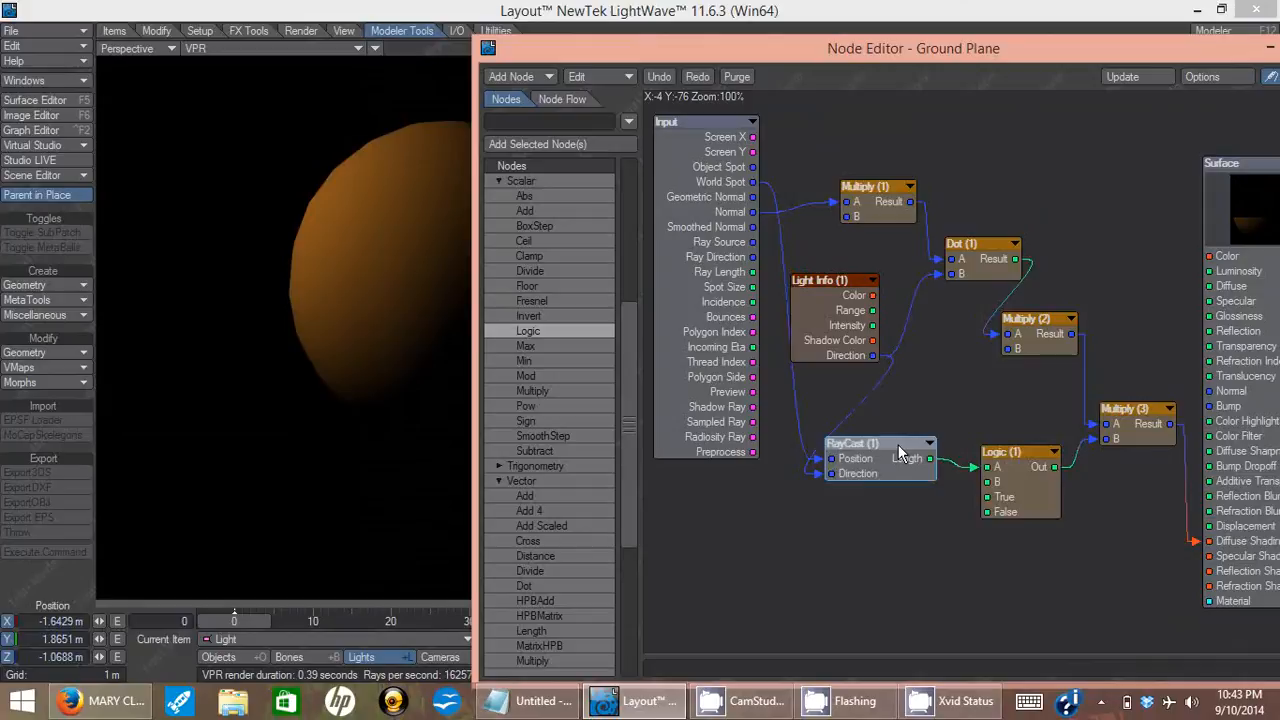
{"action": "double_click", "coordinate": [1136, 408]}
{"action": "left_click", "coordinate": [957, 149]}
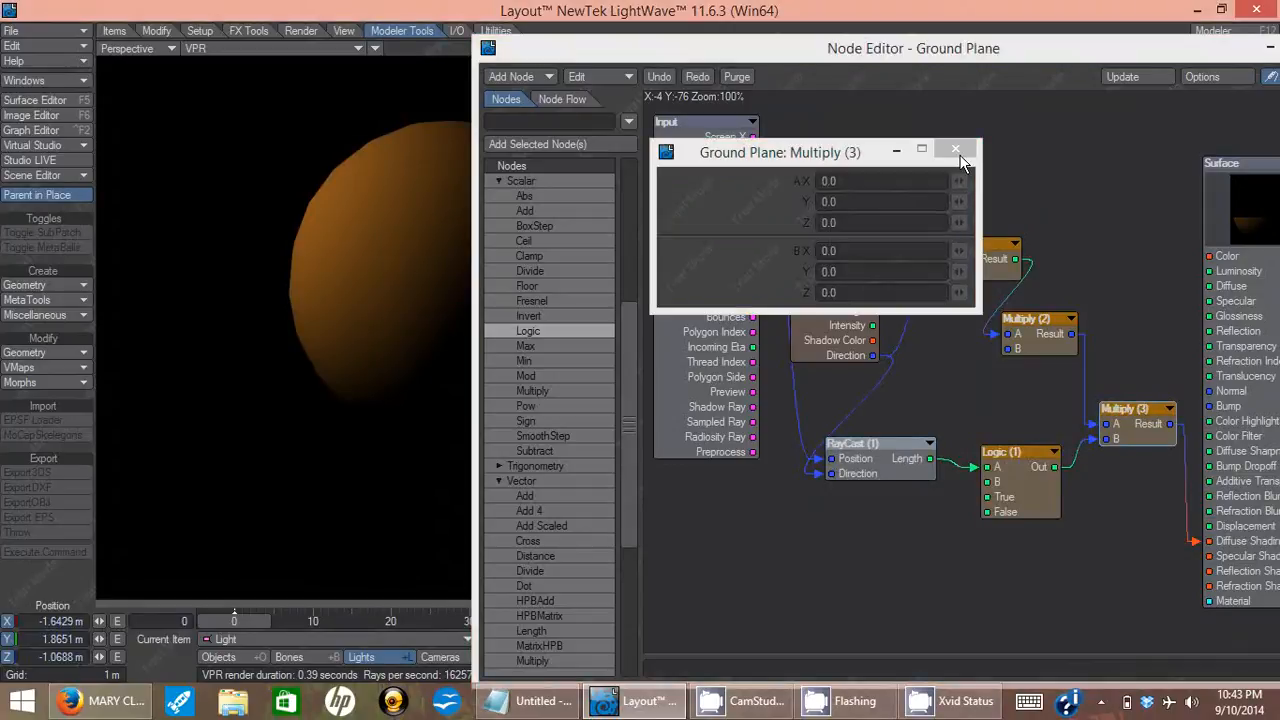
{"action": "left_click", "coordinate": [1032, 464]}
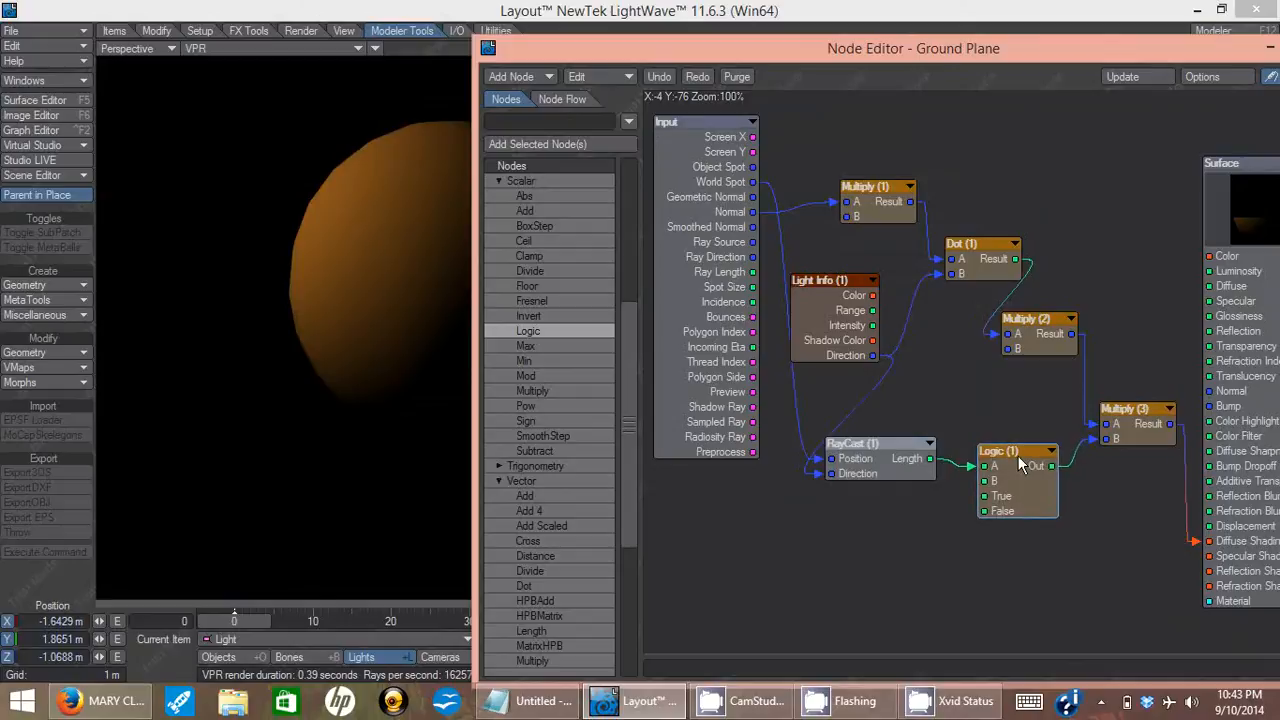
{"action": "double_click", "coordinate": [1011, 448]}
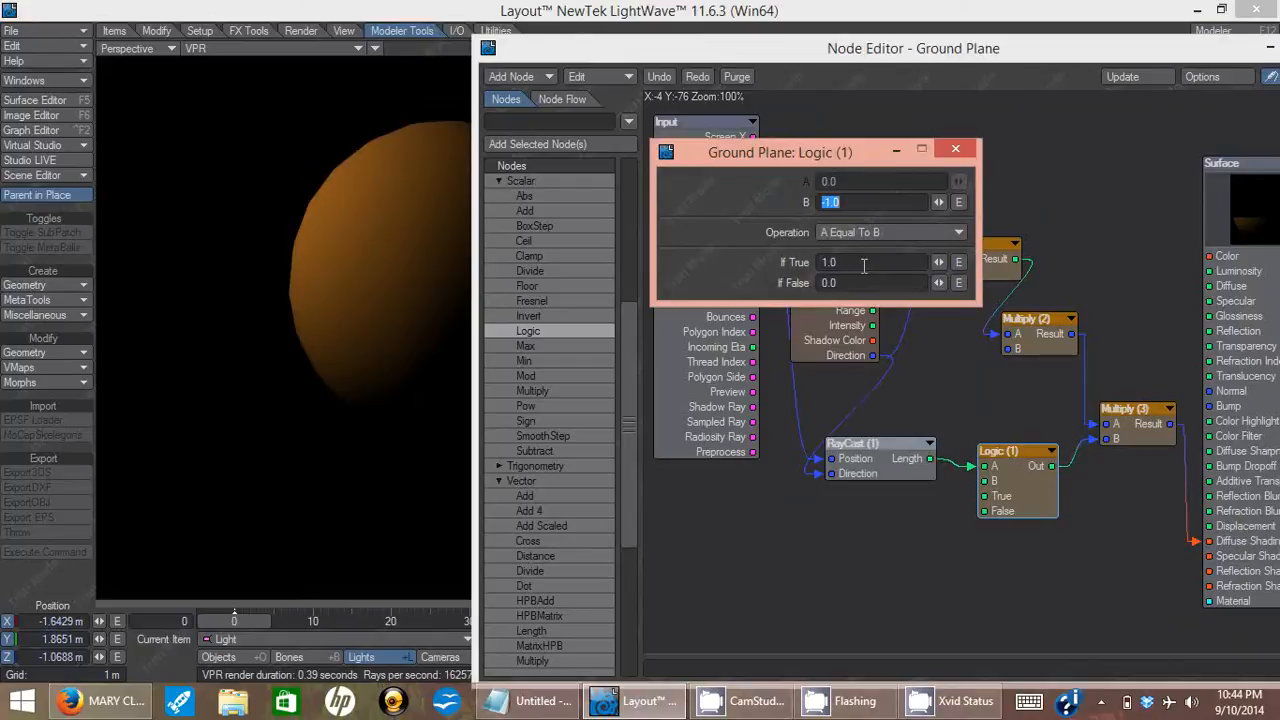
{"action": "left_click", "coordinate": [956, 150]}
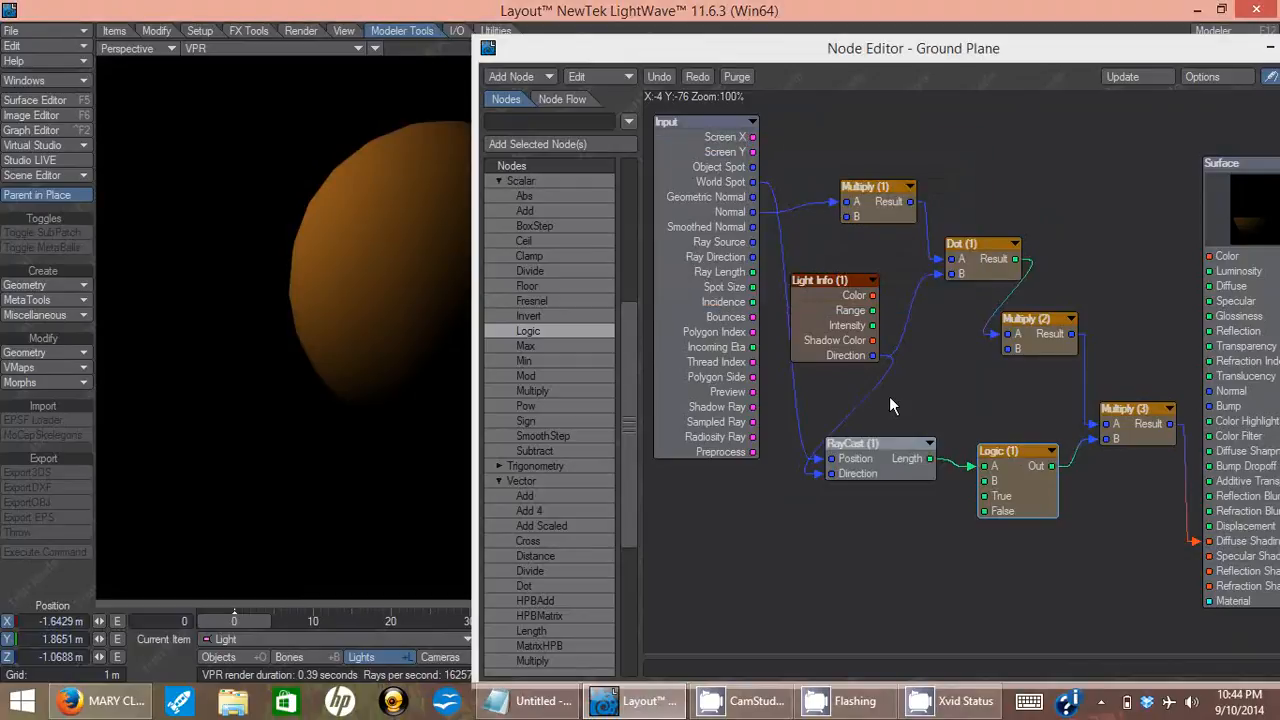
Add a vector Multiply node below RayCast (1) and connect Light Info (1) Direction to its A input
{"action": "left_click_drag", "start_coordinate": [879, 442], "coordinate": [895, 430]}
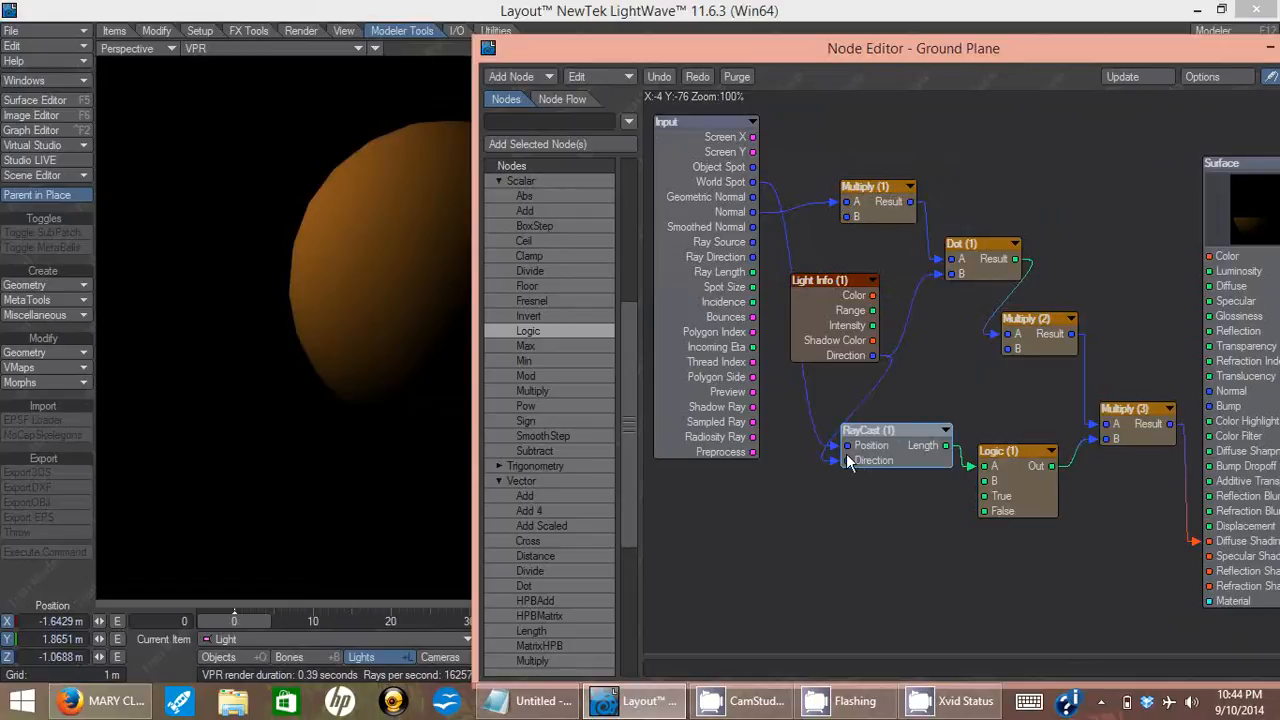
{"action": "mouse_move", "coordinate": [752, 193]}
{"action": "mouse_move", "coordinate": [712, 58]}
{"action": "left_mouse_down"}
{"action": "mouse_move", "coordinate": [950, 64]}
{"action": "mouse_move", "coordinate": [716, 67]}
{"action": "left_mouse_up"}
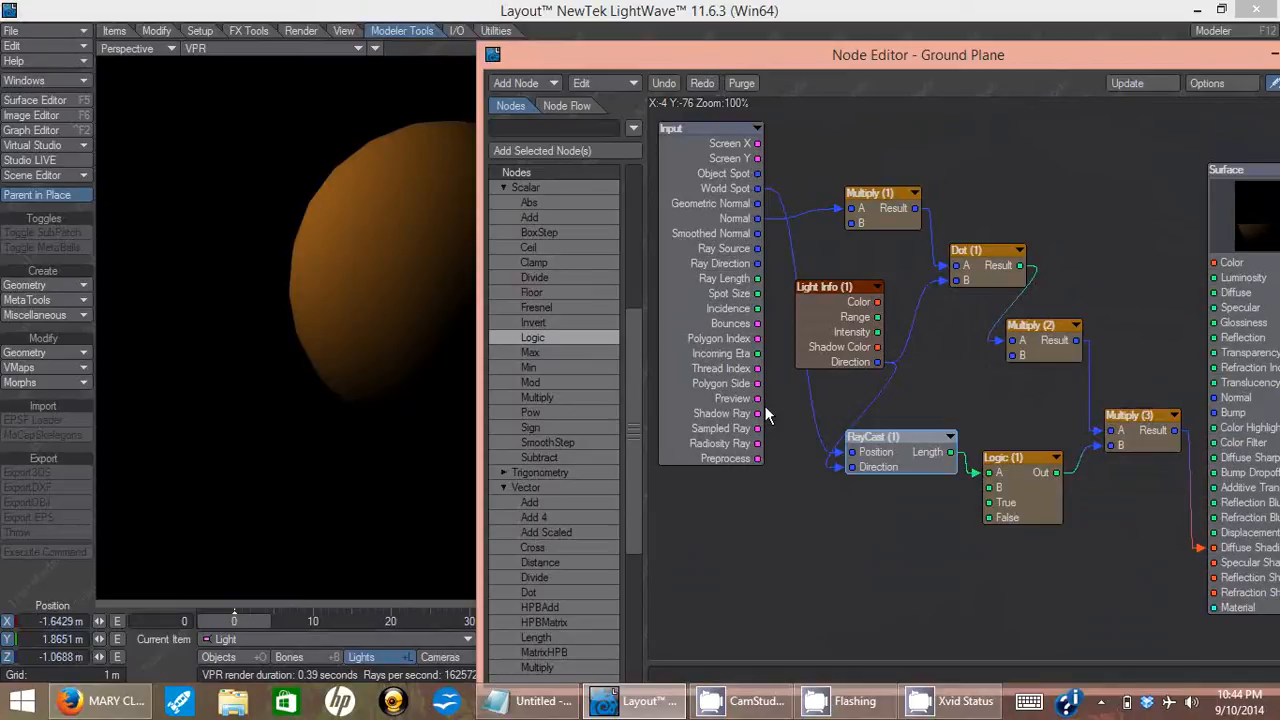
{"action": "mouse_move", "coordinate": [762, 214]}
{"action": "left_click_drag", "start_coordinate": [636, 530], "coordinate": [636, 597]}
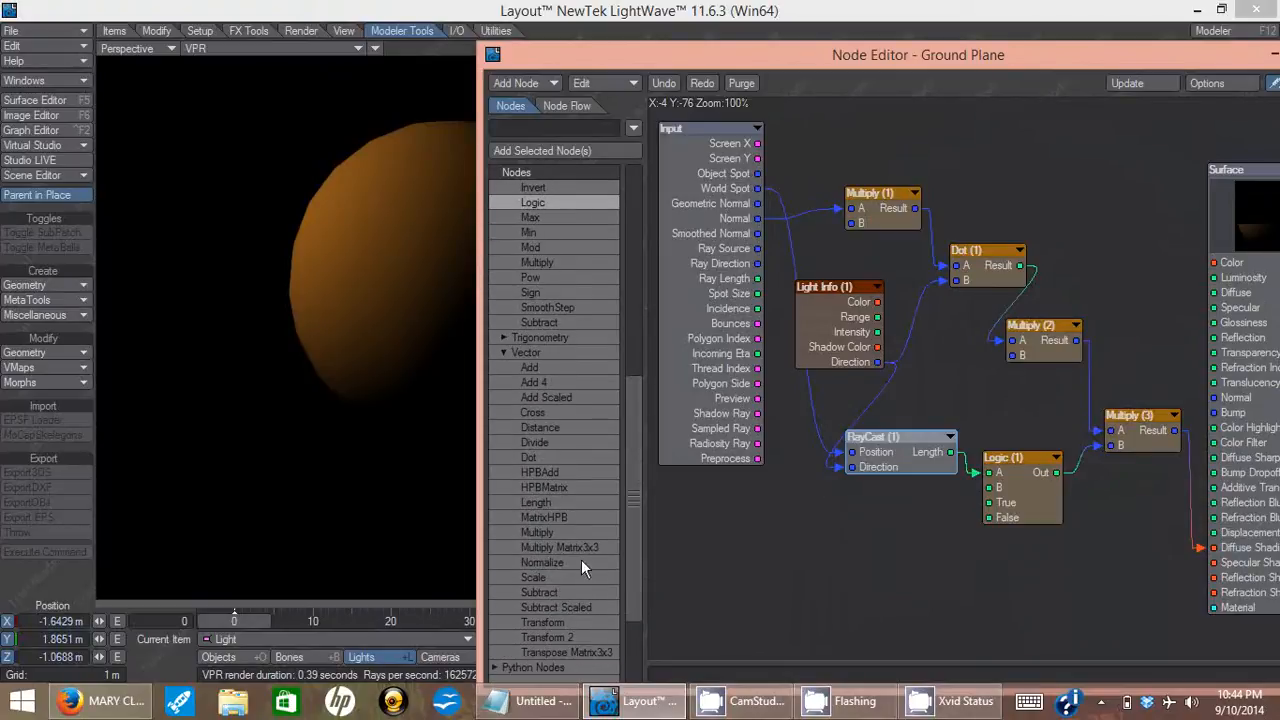
{"action": "double_click", "coordinate": [541, 533]}
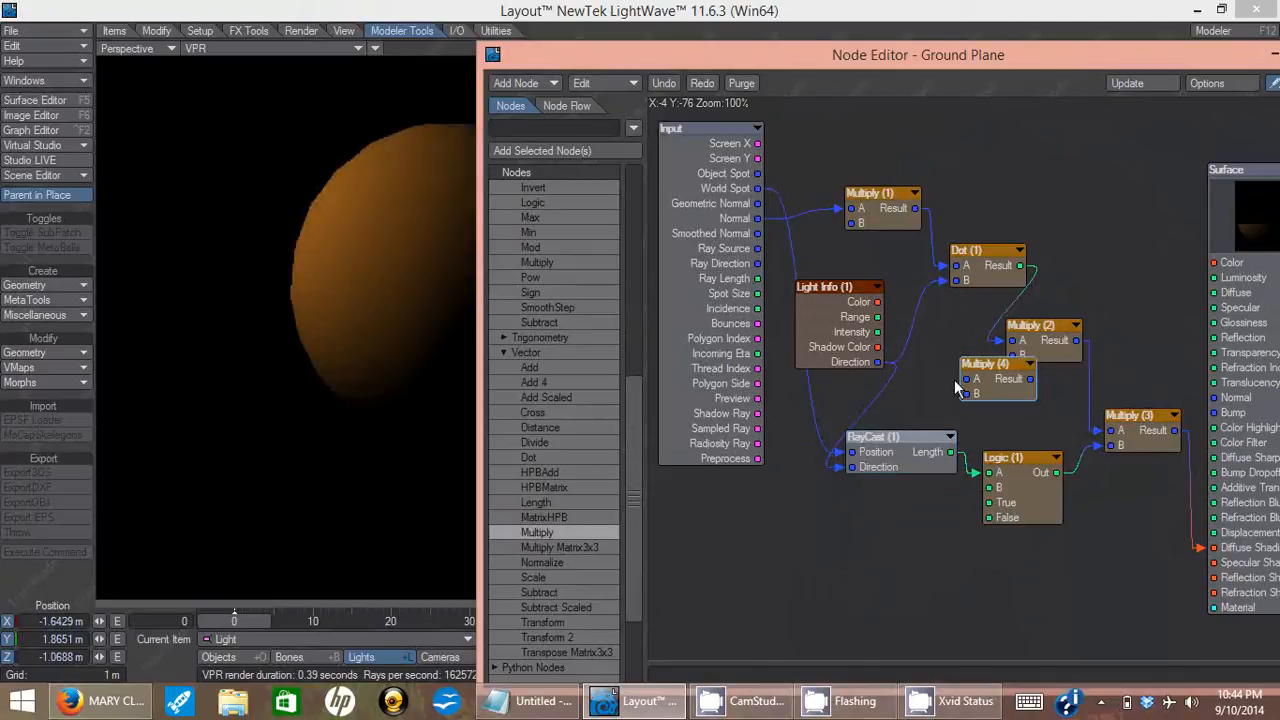
{"action": "left_click_drag", "start_coordinate": [976, 369], "coordinate": [783, 506]}
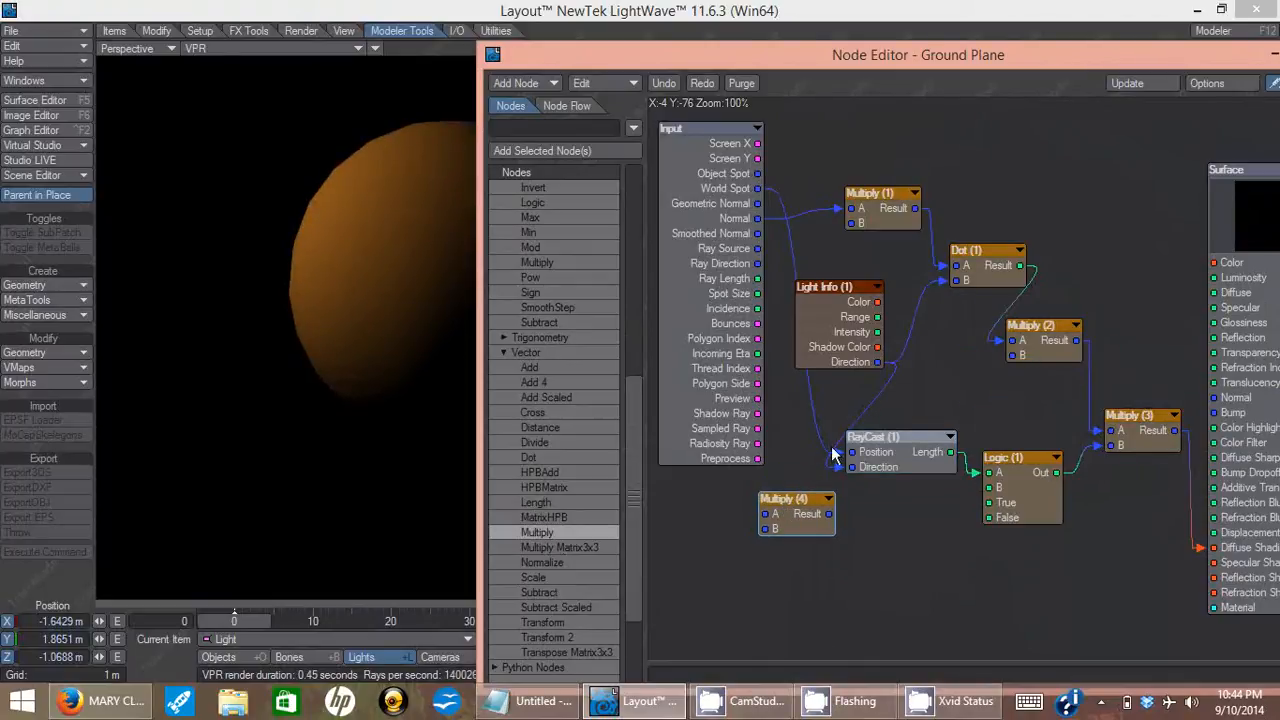
{"action": "left_click_drag", "start_coordinate": [878, 362], "coordinate": [769, 530]}
Set the B values of Multiply (4) to -1 on X, Y and Z, and connect its Result to RayCast (1) Direction
{"action": "double_click", "coordinate": [792, 503]}
{"action": "type", "text": "-1"}
{"action": "key", "text": "Tab"}
{"action": "type", "text": "-1"}
{"action": "key", "text": "Tab"}
{"action": "type", "text": "-1"}
{"action": "key", "text": "Tab"}
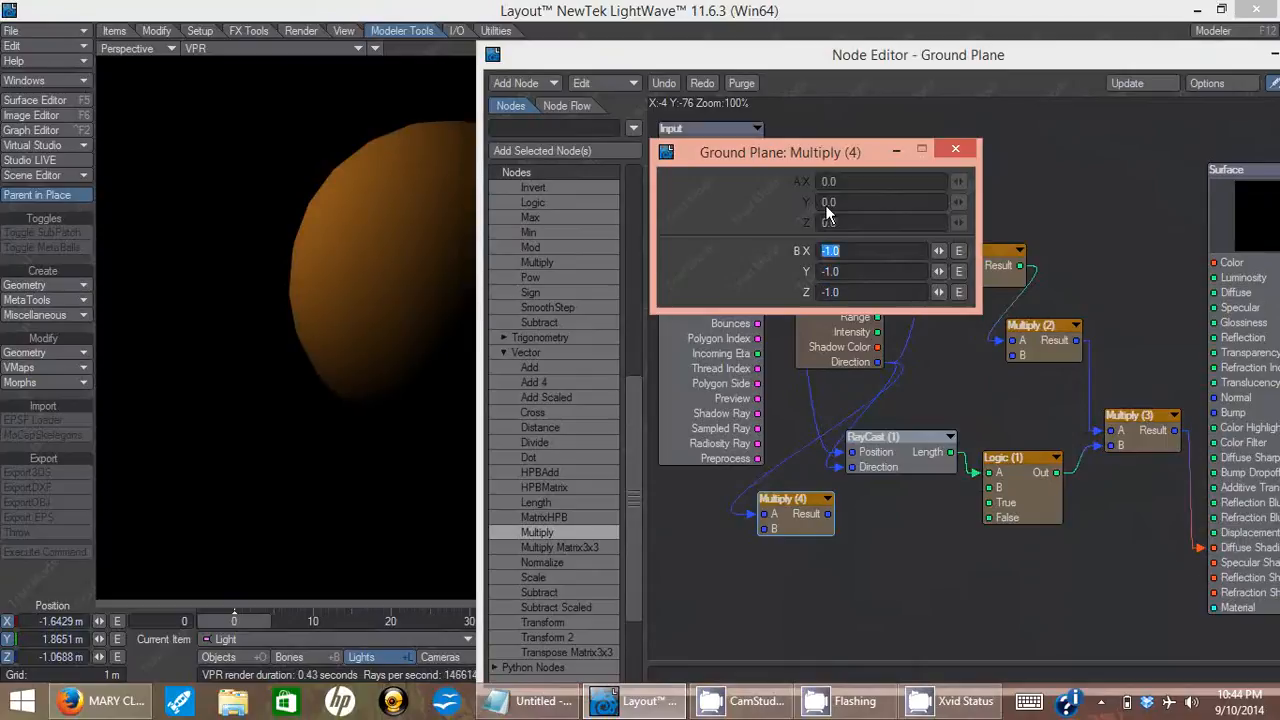
{"action": "left_click", "coordinate": [957, 148]}
{"action": "left_click_drag", "start_coordinate": [828, 514], "coordinate": [848, 473]}
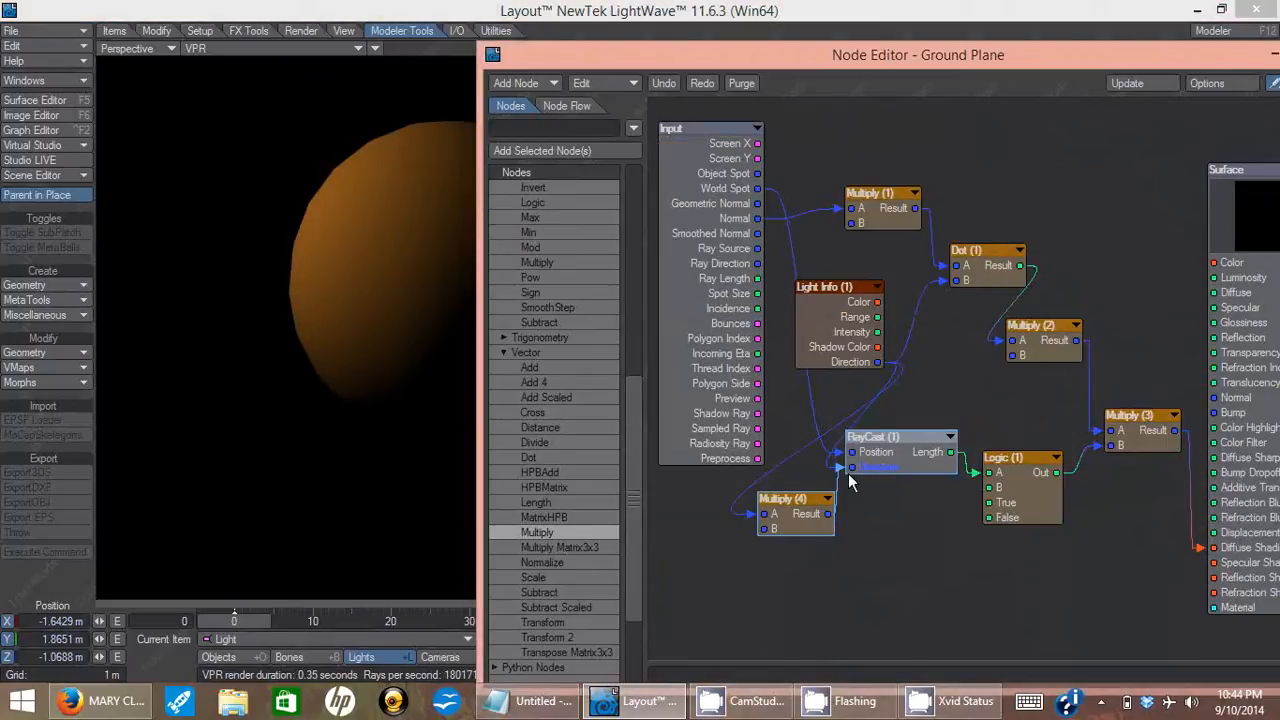
Check the Light Info (1) settings and adjust the positions of the Logic (1) and Multiply (3) nodes
{"action": "left_click_drag", "start_coordinate": [886, 57], "coordinate": [831, 70]}
{"action": "double_click", "coordinate": [769, 321]}
{"action": "left_click", "coordinate": [957, 151]}
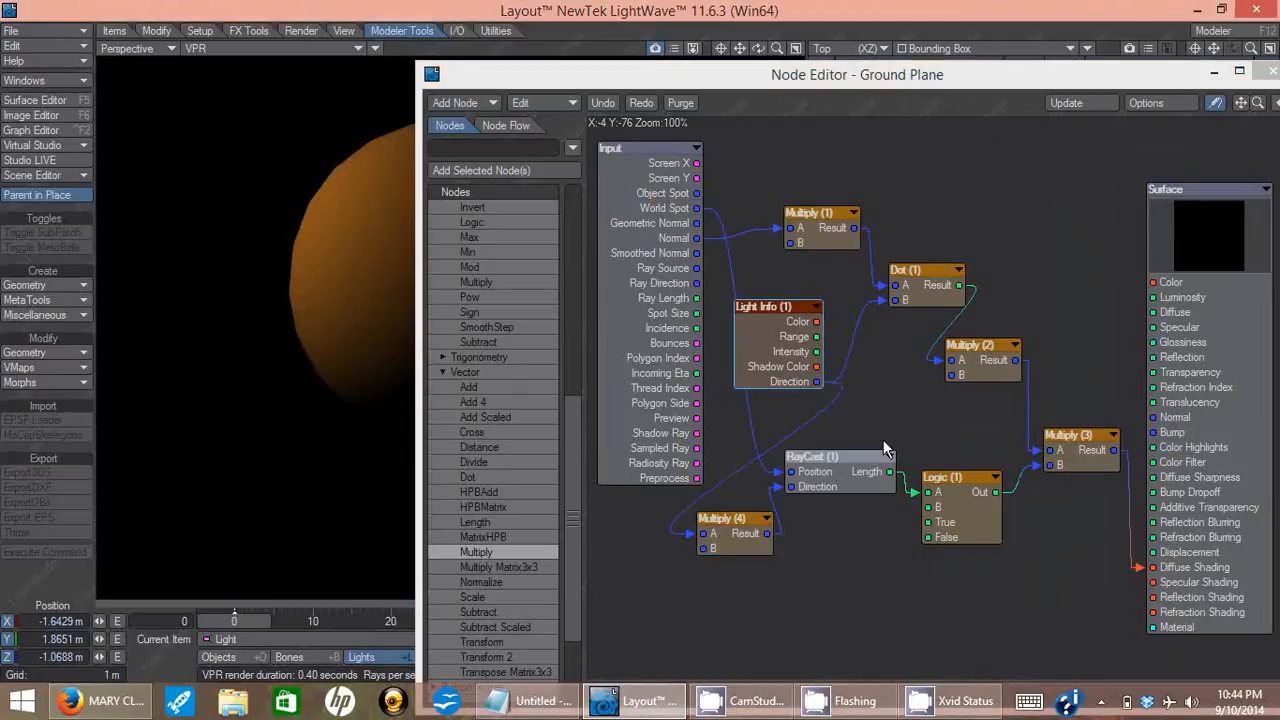
{"action": "left_click_drag", "start_coordinate": [960, 483], "coordinate": [972, 481]}
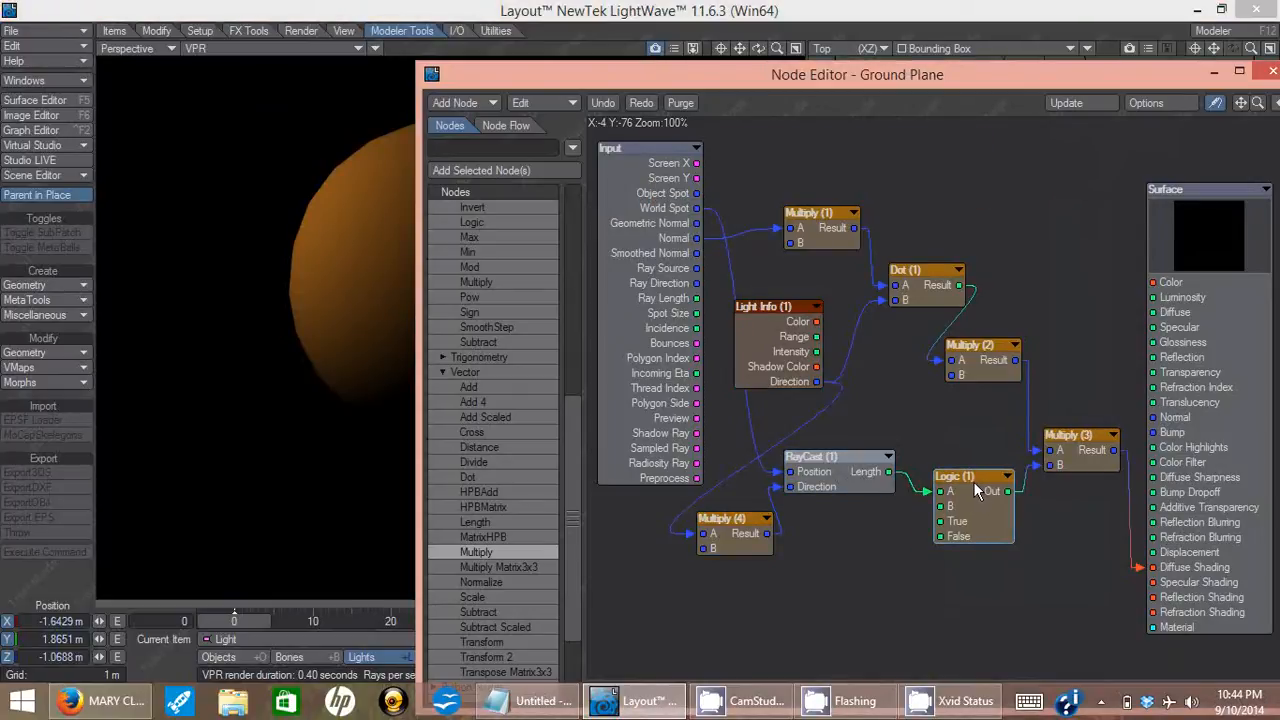
{"action": "left_click_drag", "start_coordinate": [1082, 425], "coordinate": [1082, 414]}
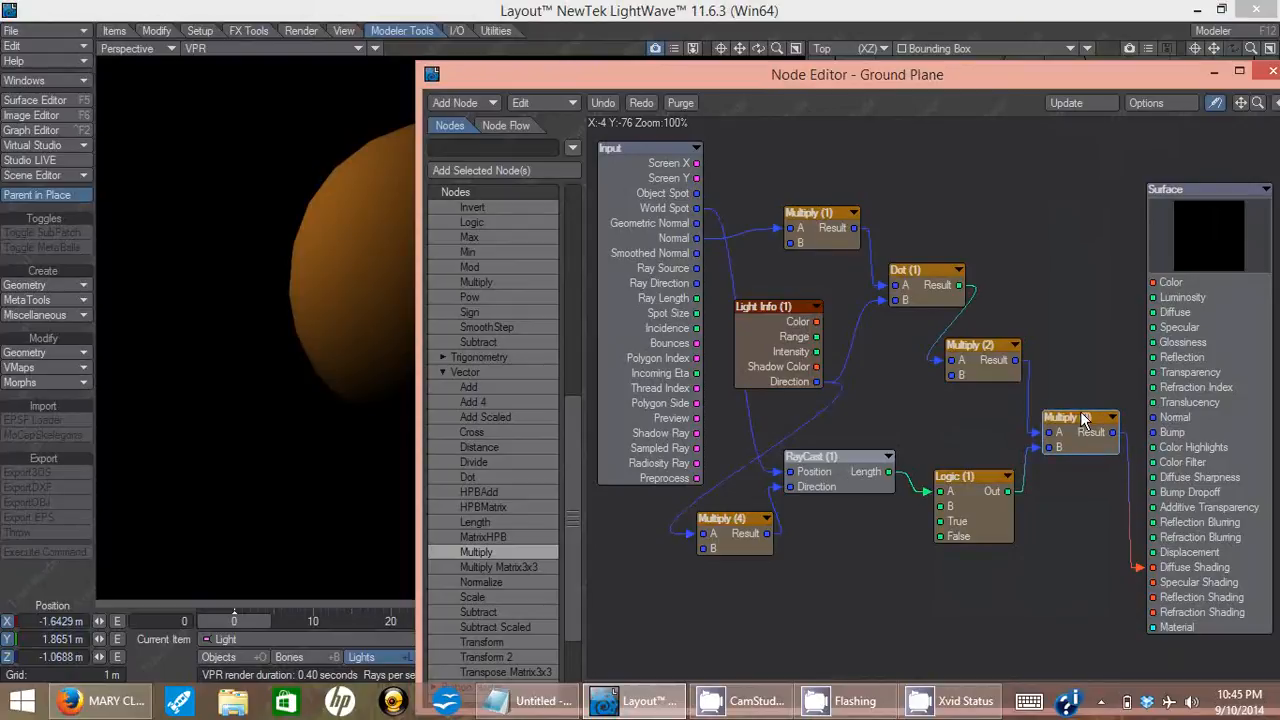
Connect Logic (1) Out directly to Diffuse Shading to preview the shadow mask alone
{"action": "left_click_drag", "start_coordinate": [1008, 491], "coordinate": [1140, 567]}
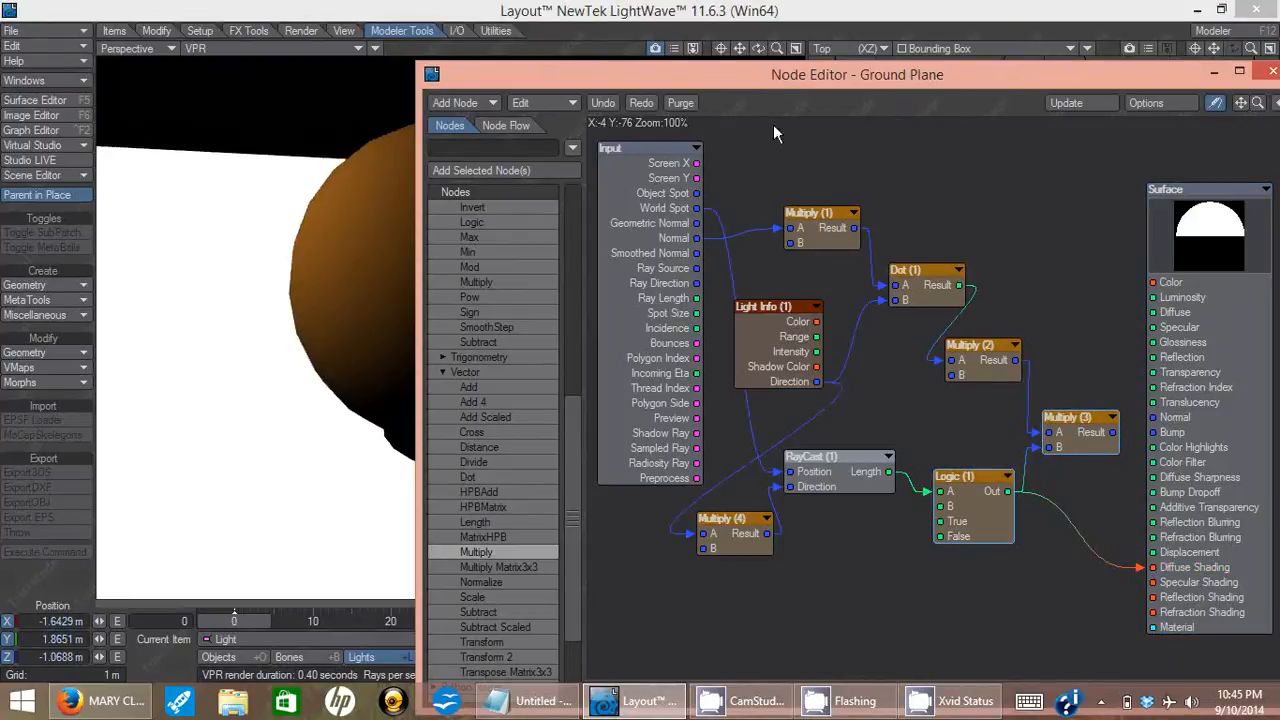
{"action": "left_click_drag", "start_coordinate": [774, 72], "coordinate": [826, 63]}
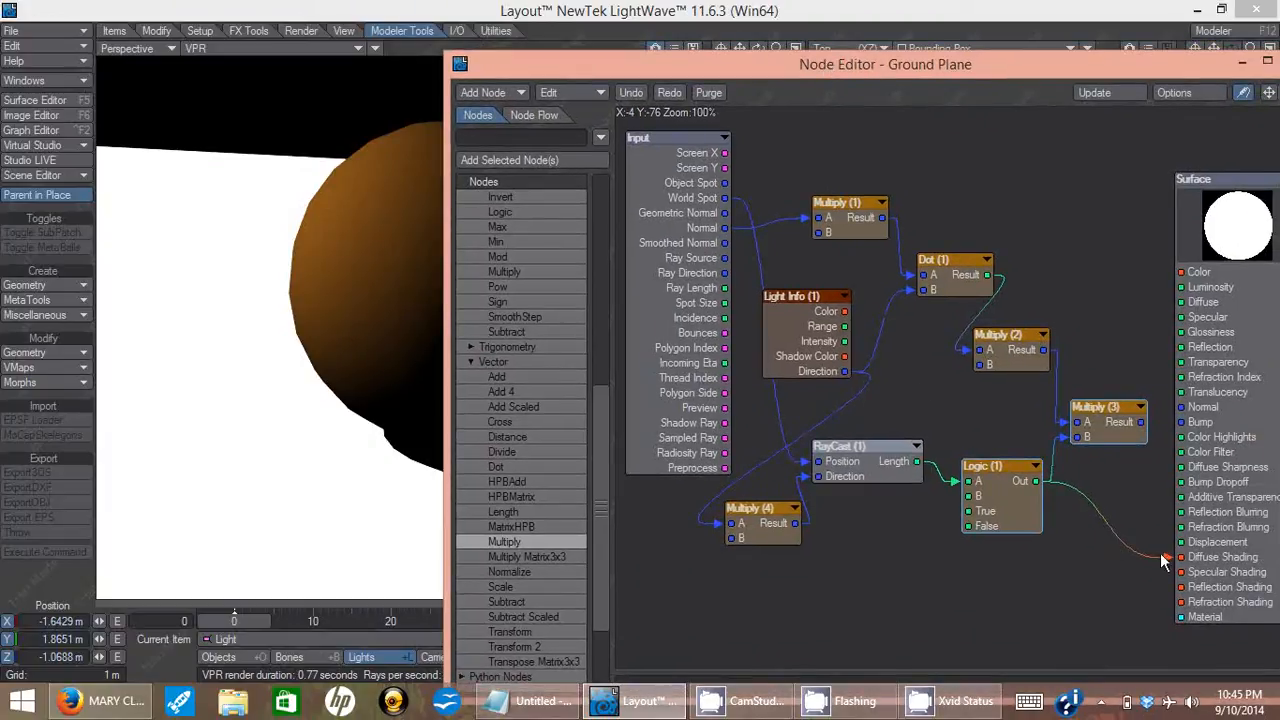
Disconnect Logic (1) Out from the network and reconnect Multiply (3) Result to Diffuse Shading
{"action": "mouse_move", "coordinate": [1165, 563]}
{"action": "left_mouse_down"}
{"action": "mouse_move", "coordinate": [1135, 556]}
{"action": "mouse_move", "coordinate": [1068, 447]}
{"action": "left_mouse_up"}
{"action": "mouse_move", "coordinate": [1140, 421]}
{"action": "left_mouse_down"}
{"action": "mouse_move", "coordinate": [1139, 543]}
{"action": "mouse_move", "coordinate": [1185, 569]}
{"action": "left_mouse_up"}
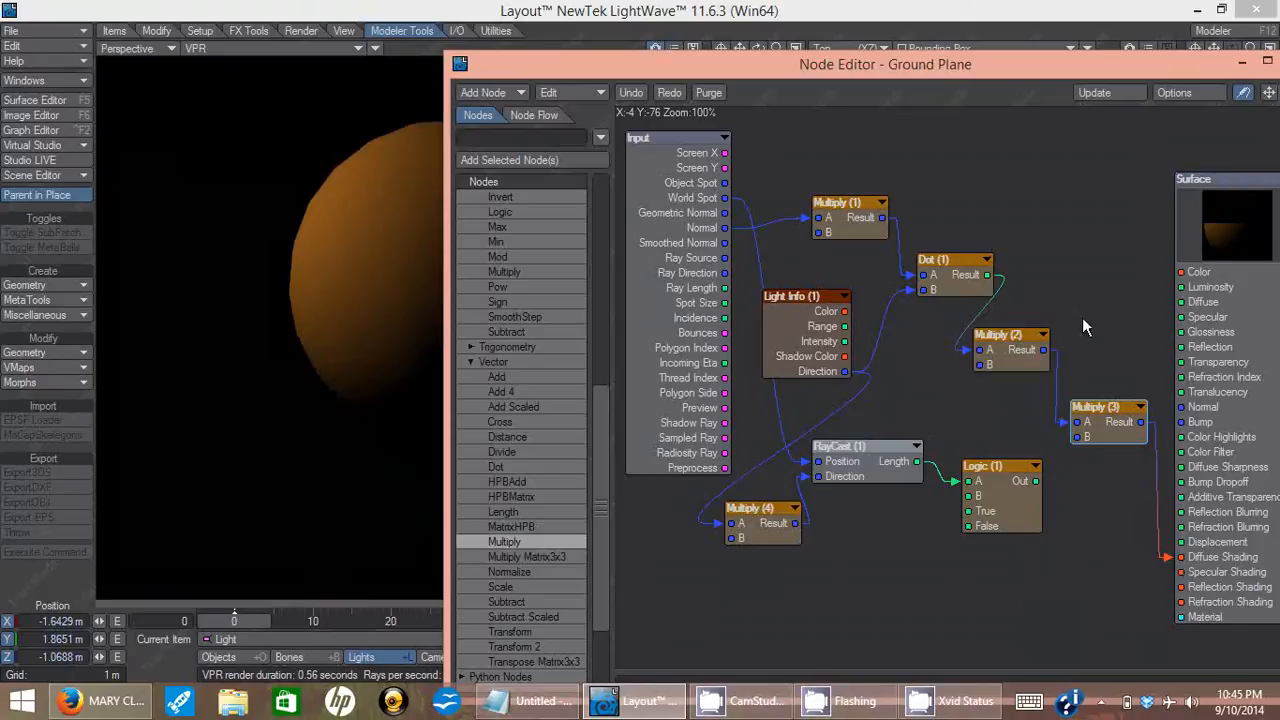
{"action": "left_click_drag", "start_coordinate": [1127, 55], "coordinate": [1112, 70]}
{"action": "mouse_move", "coordinate": [1037, 81]}
{"action": "left_mouse_down"}
{"action": "mouse_move", "coordinate": [1278, 77]}
{"action": "mouse_move", "coordinate": [1015, 76]}
{"action": "left_mouse_up"}
{"action": "left_click_drag", "start_coordinate": [1082, 421], "coordinate": [1080, 416]}
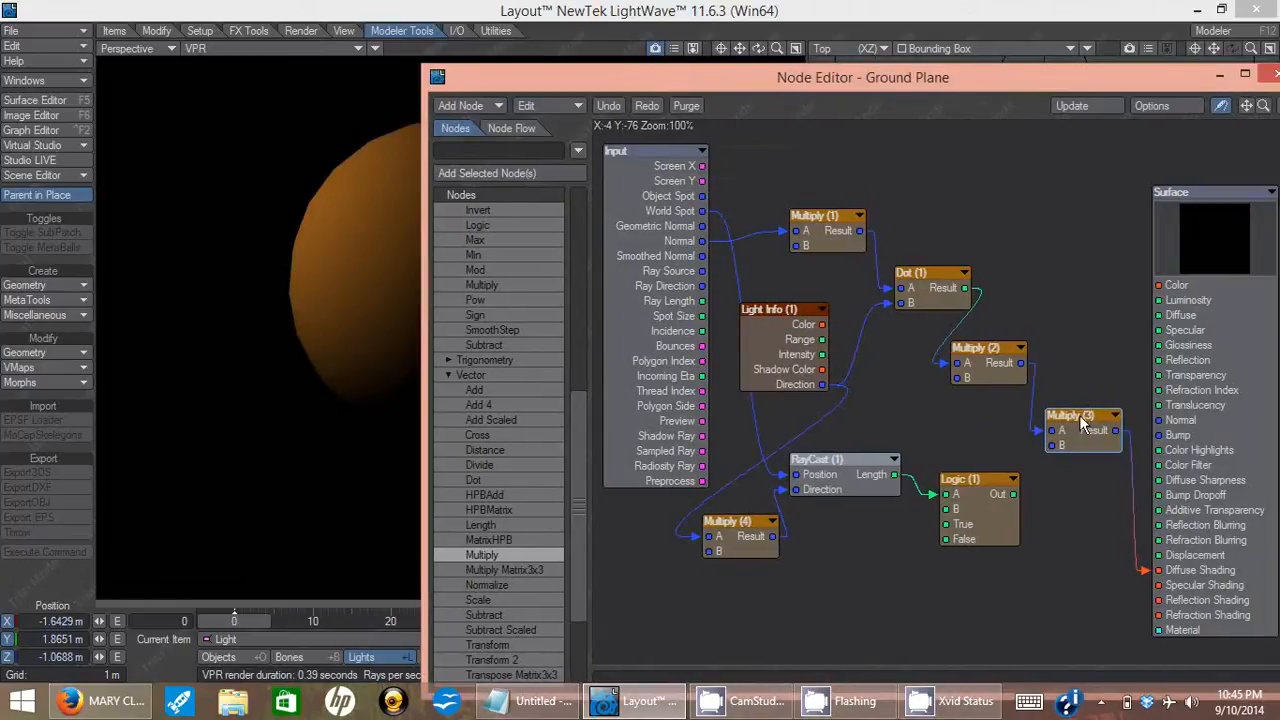
Set the B values of Multiply (3) to 1 on X, Y and Z
{"action": "double_click", "coordinate": [1071, 412]}
{"action": "type", "text": "1"}
{"action": "key", "text": "Tab"}
{"action": "type", "text": "1"}
{"action": "key", "text": "Tab"}
{"action": "type", "text": "1"}
{"action": "key", "text": "Tab"}
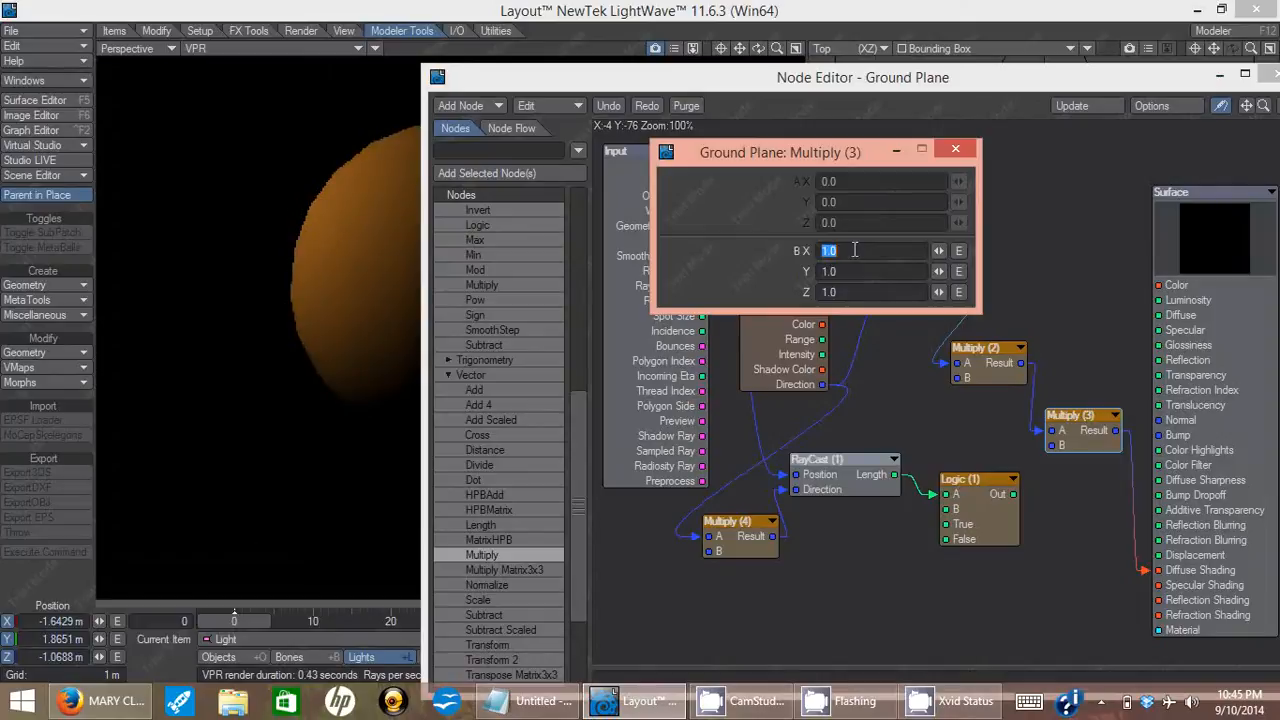
{"action": "left_click", "coordinate": [955, 148]}
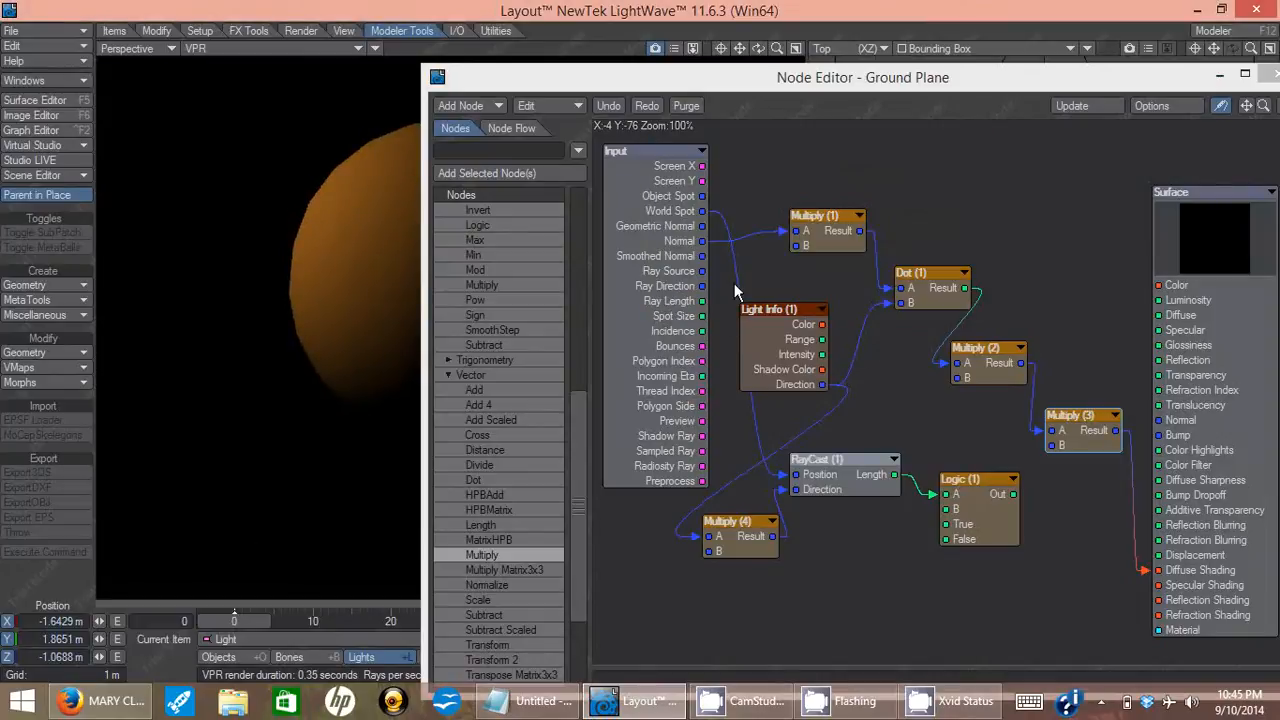
Reposition Multiply (2) and Dot (1), and connect Light Info (1) Color to the B input of Multiply (2)
{"action": "left_click_drag", "start_coordinate": [1004, 350], "coordinate": [1007, 350]}
{"action": "right_click", "coordinate": [1020, 333]}
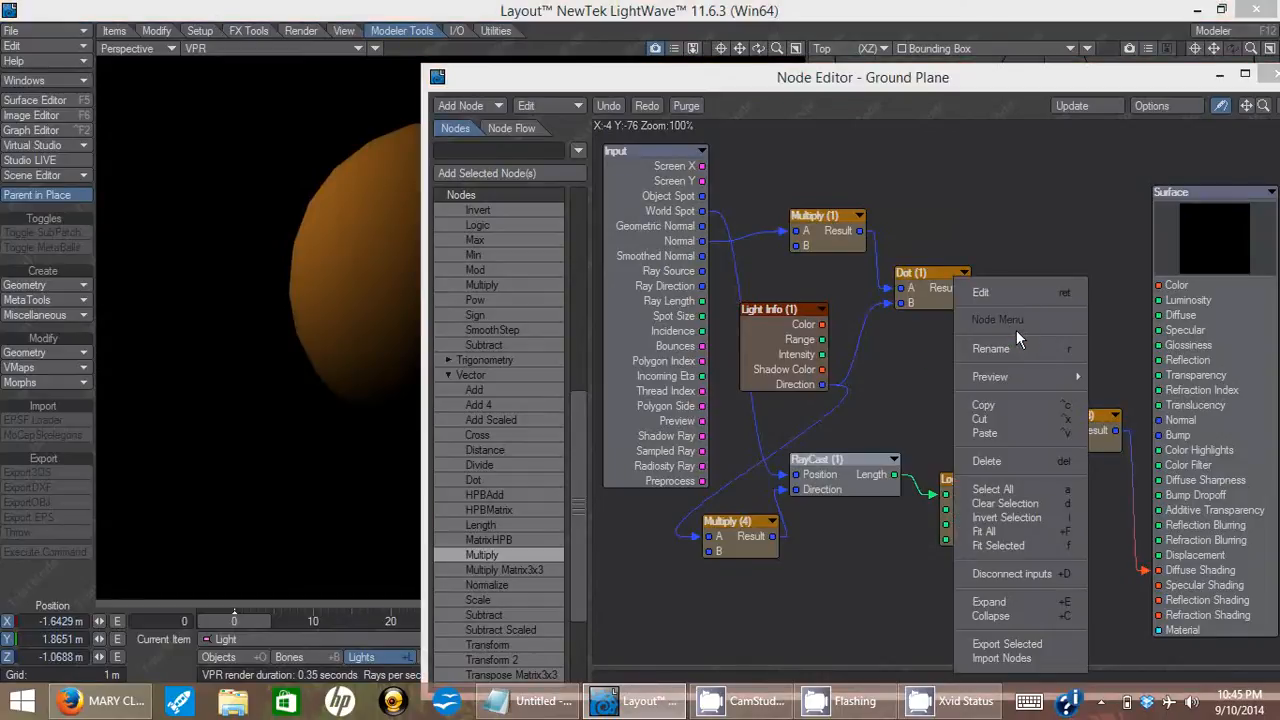
{"action": "left_click", "coordinate": [938, 355]}
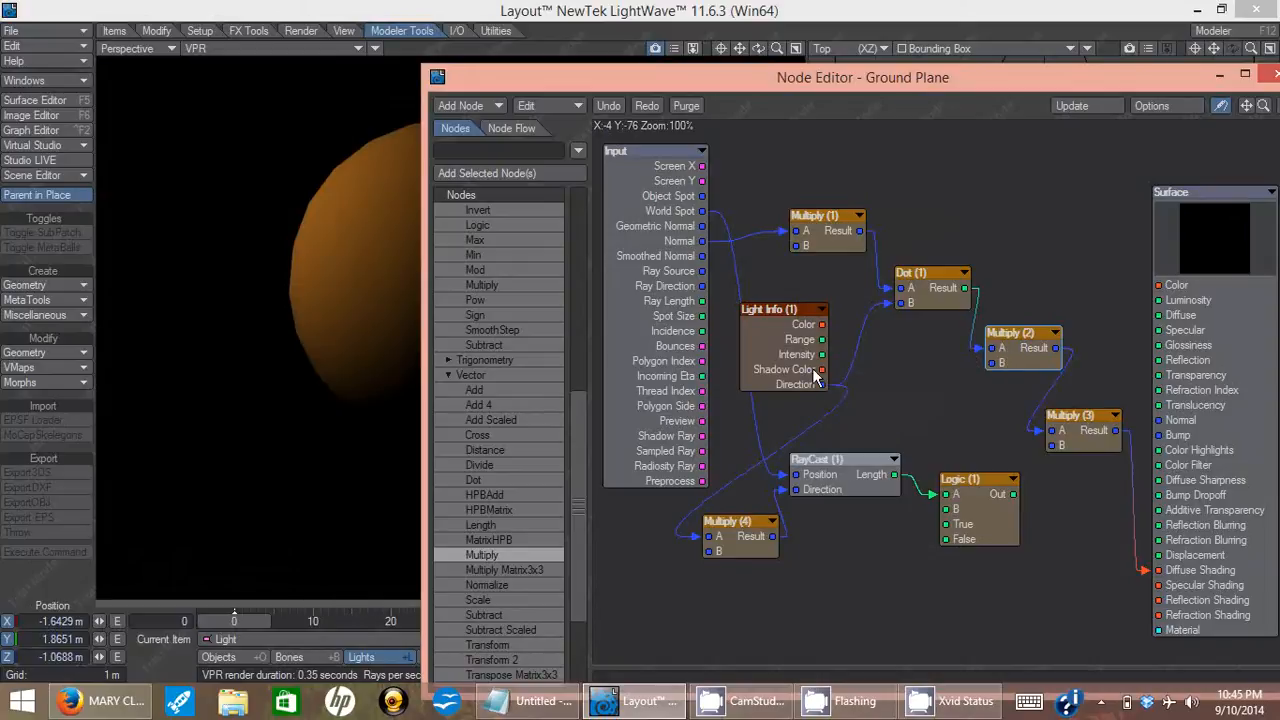
{"action": "left_click_drag", "start_coordinate": [914, 272], "coordinate": [916, 266]}
{"action": "left_click", "coordinate": [1024, 366]}
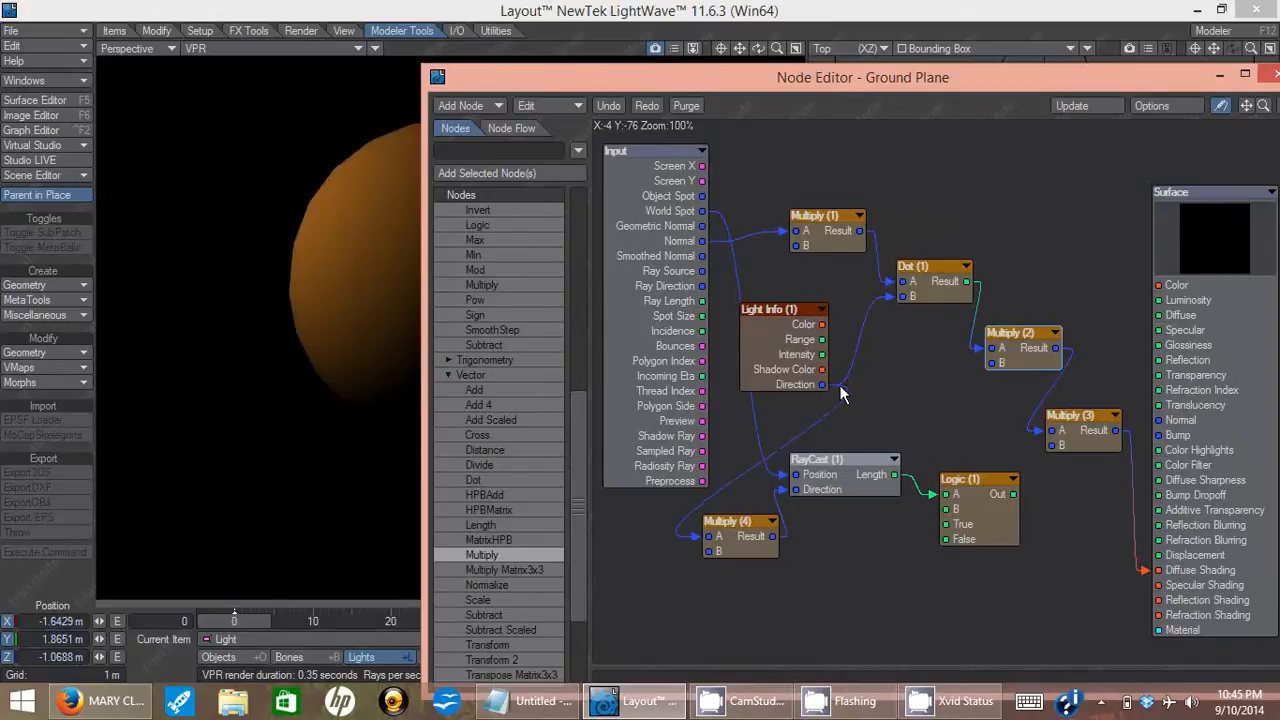
{"action": "mouse_move", "coordinate": [824, 377]}
{"action": "mouse_move", "coordinate": [824, 338]}
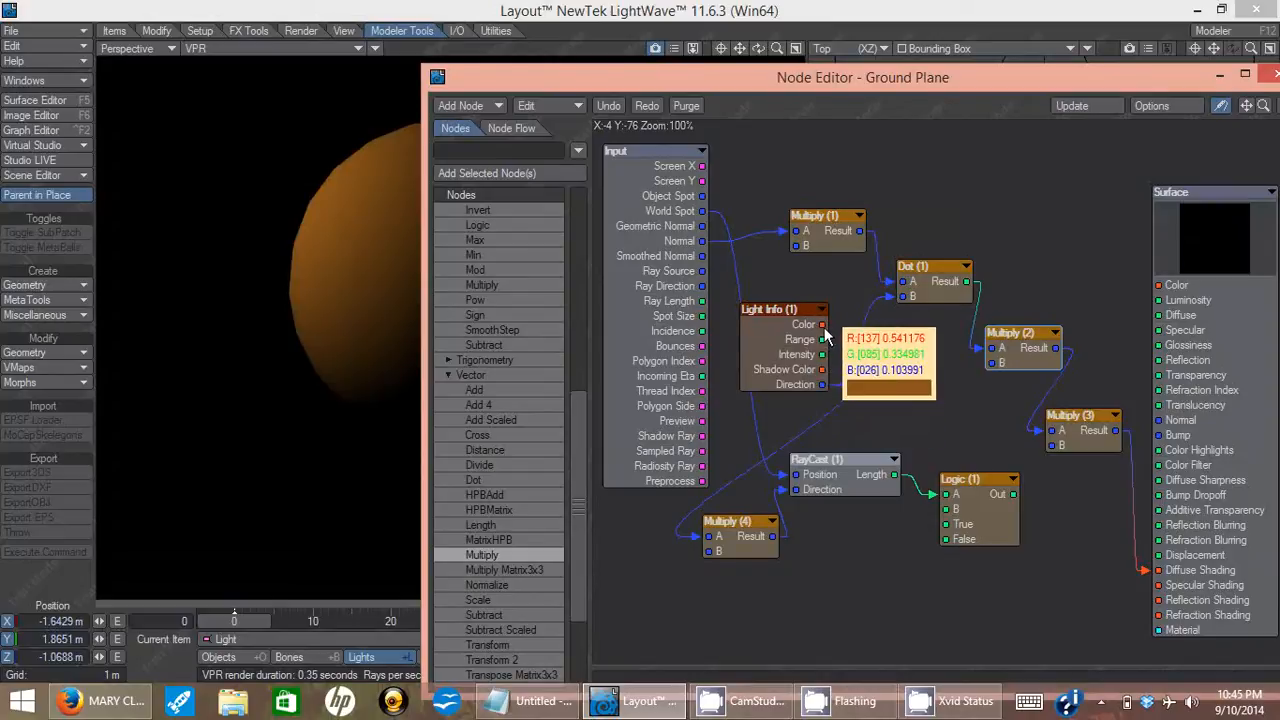
{"action": "left_click_drag", "start_coordinate": [824, 331], "coordinate": [990, 363]}
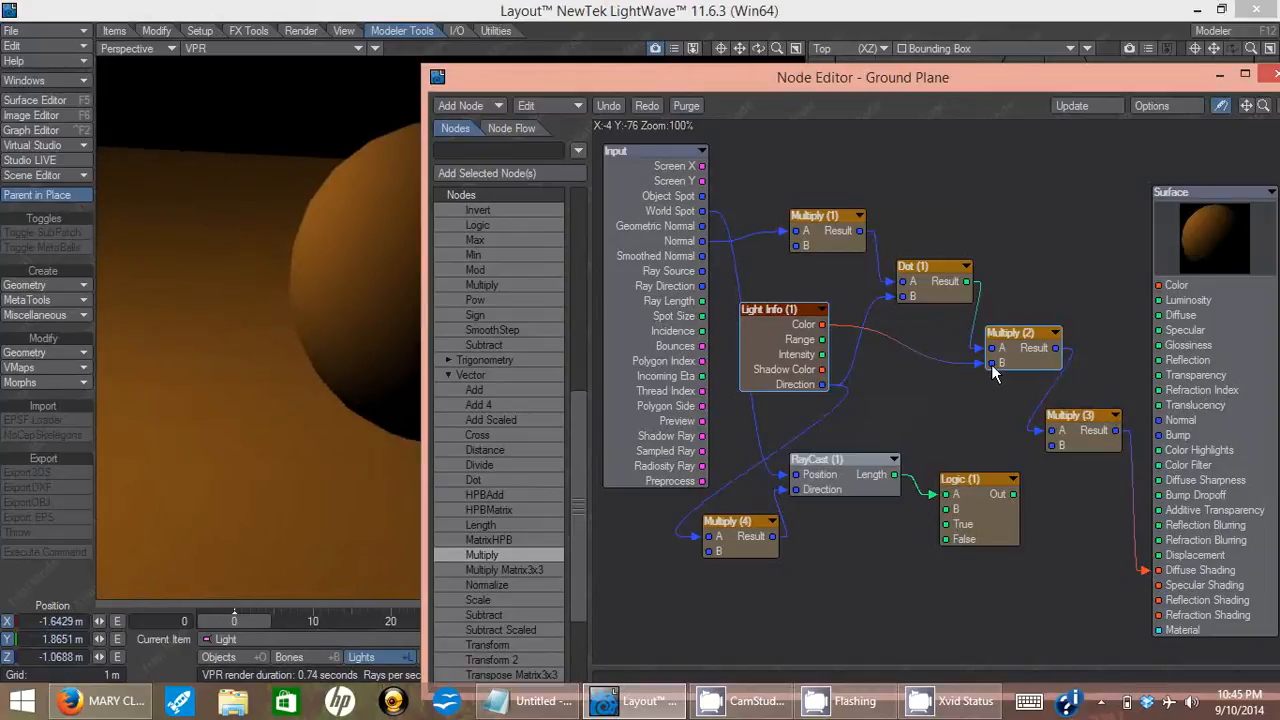
Connect Logic (1) Out to the B input of Multiply (3)
{"action": "left_click_drag", "start_coordinate": [784, 88], "coordinate": [804, 106]}
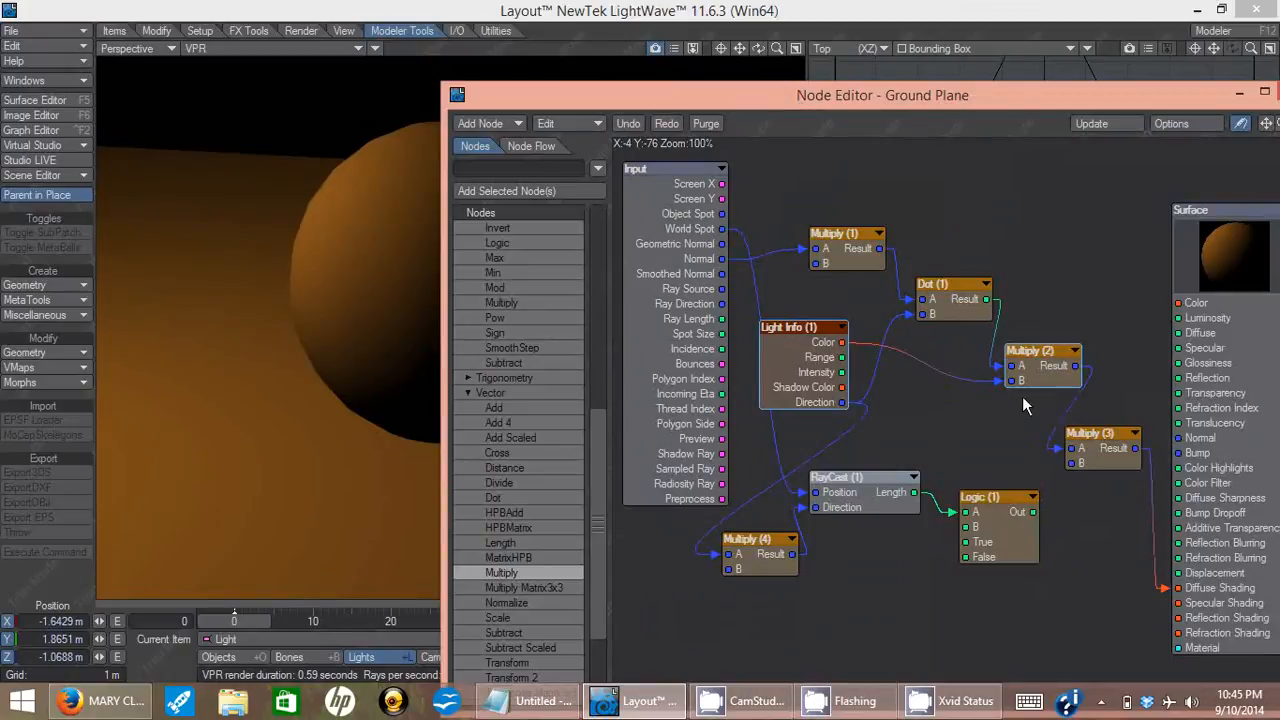
{"action": "mouse_move", "coordinate": [1096, 434]}
{"action": "left_mouse_down"}
{"action": "mouse_move", "coordinate": [1114, 442]}
{"action": "mouse_move", "coordinate": [1100, 431]}
{"action": "left_mouse_up"}
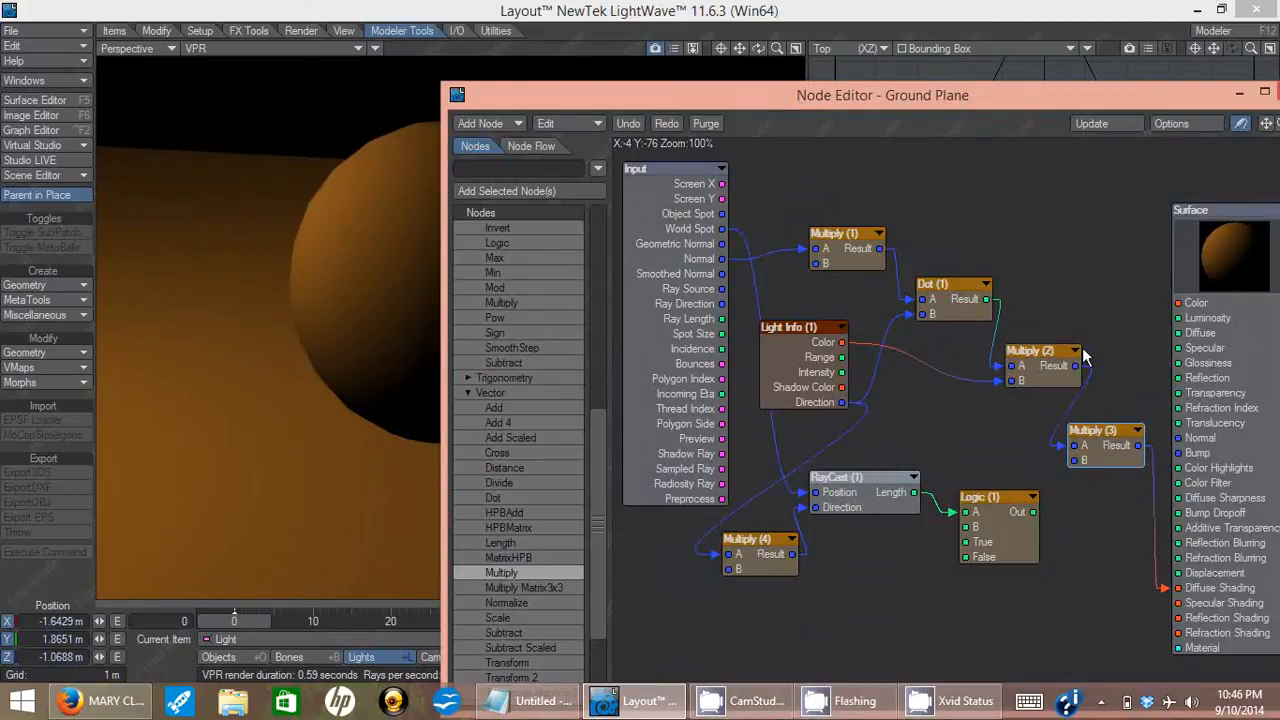
{"action": "left_click", "coordinate": [1037, 509]}
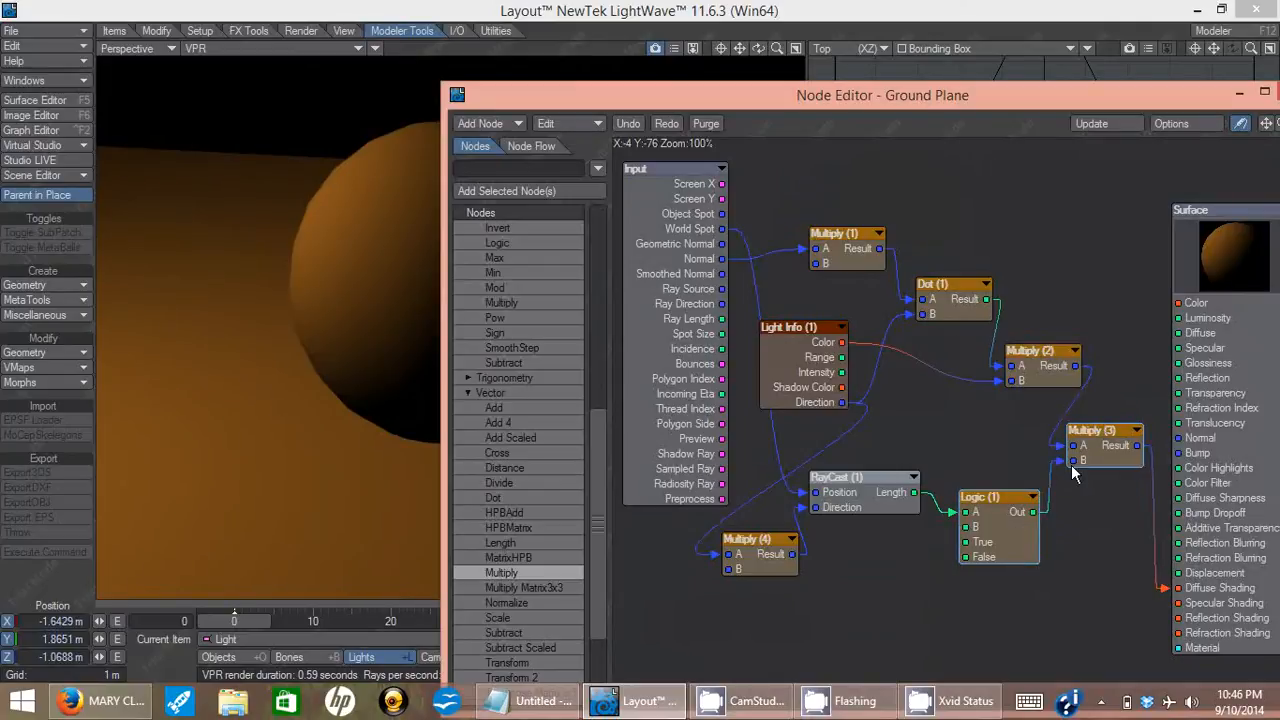
Clear the viewports and move the light to about X 7.1 m, Z 2.2 m, shifting it further out to test the shadow
{"action": "left_click_drag", "start_coordinate": [1063, 28], "coordinate": [986, 431]}
{"action": "left_click_drag", "start_coordinate": [957, 251], "coordinate": [1251, 117]}
{"action": "key", "text": "shift+o"}
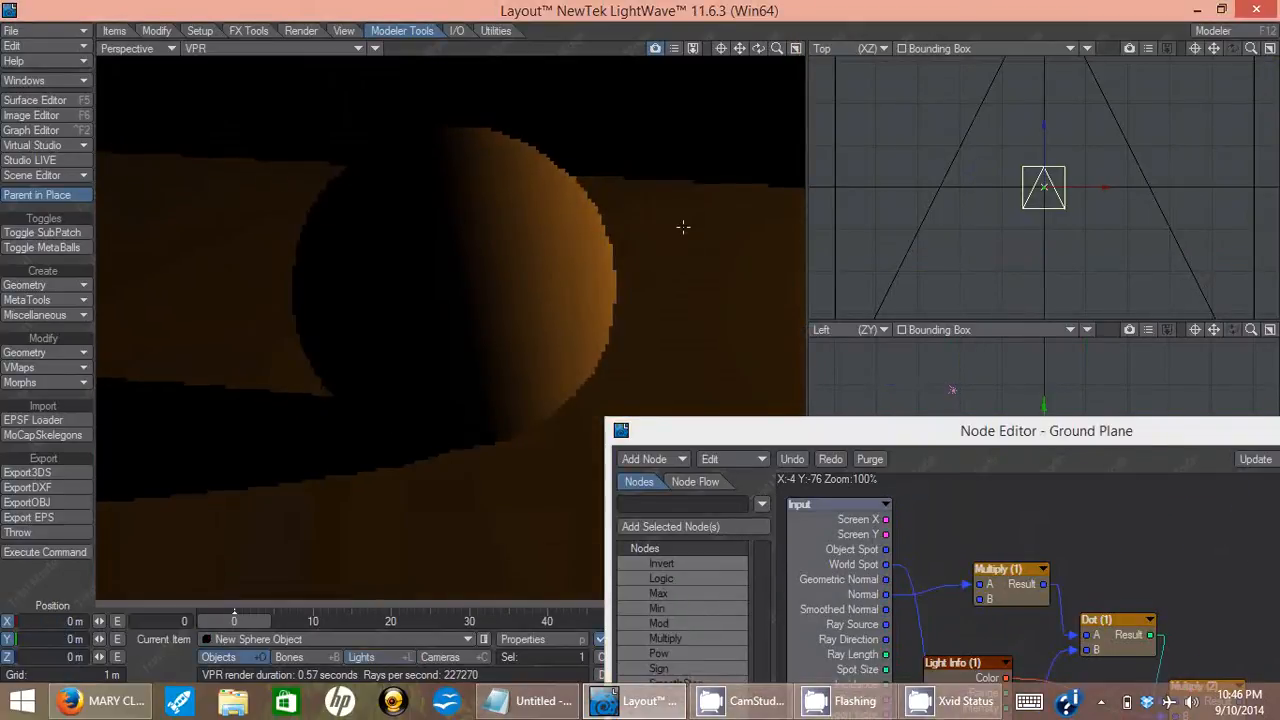
{"action": "key", "text": "shift+l"}
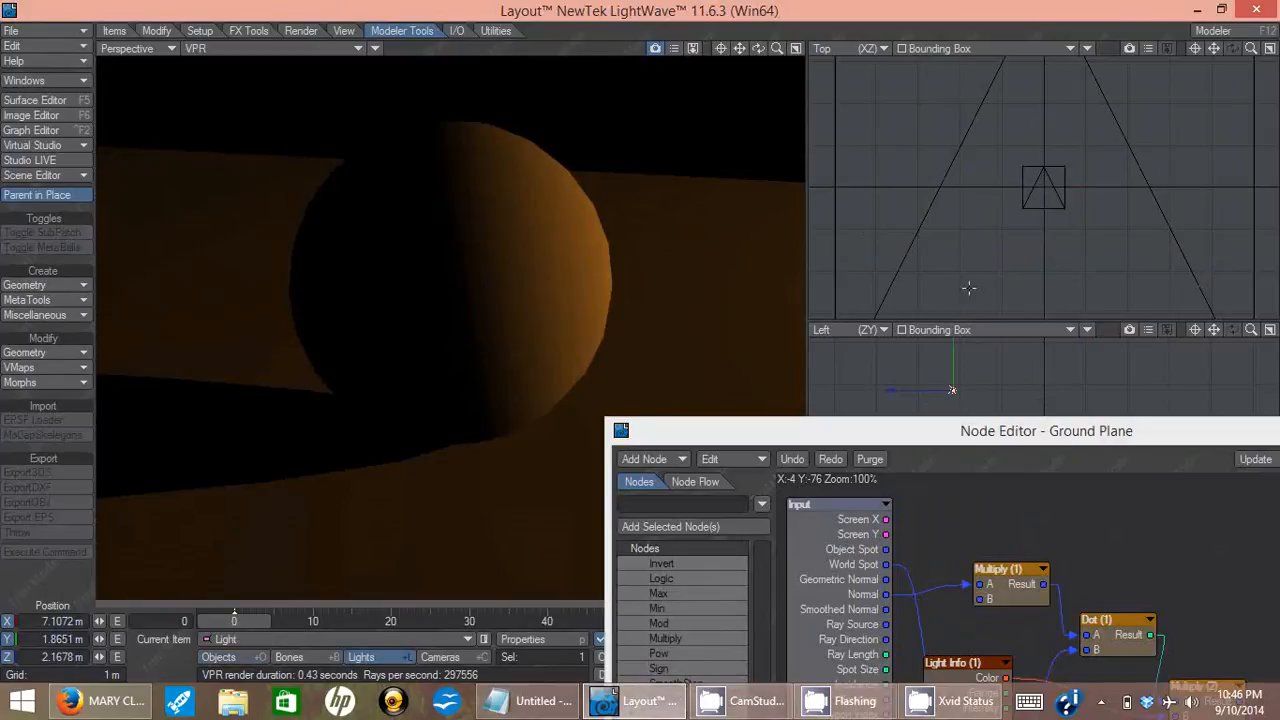
{"action": "left_click_drag", "start_coordinate": [1006, 455], "coordinate": [983, 604]}
{"action": "left_click_drag", "start_coordinate": [1153, 281], "coordinate": [1246, 293]}
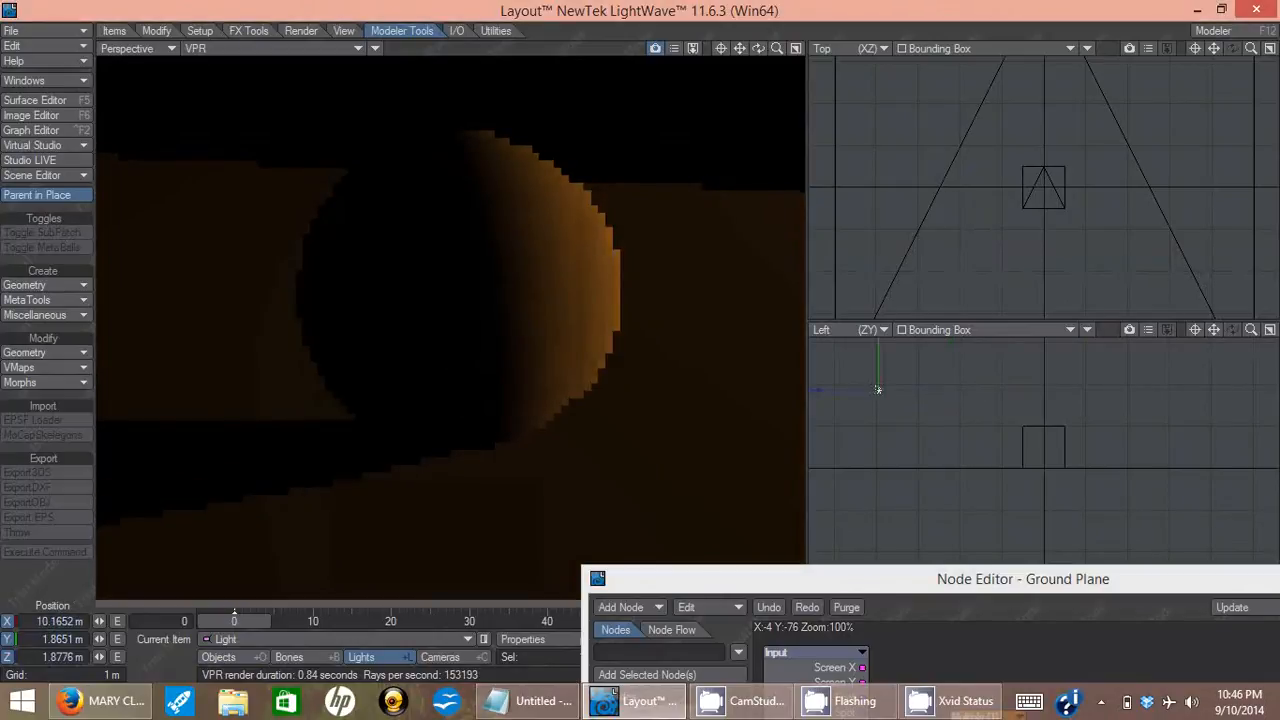
{"action": "left_click", "coordinate": [580, 354]}
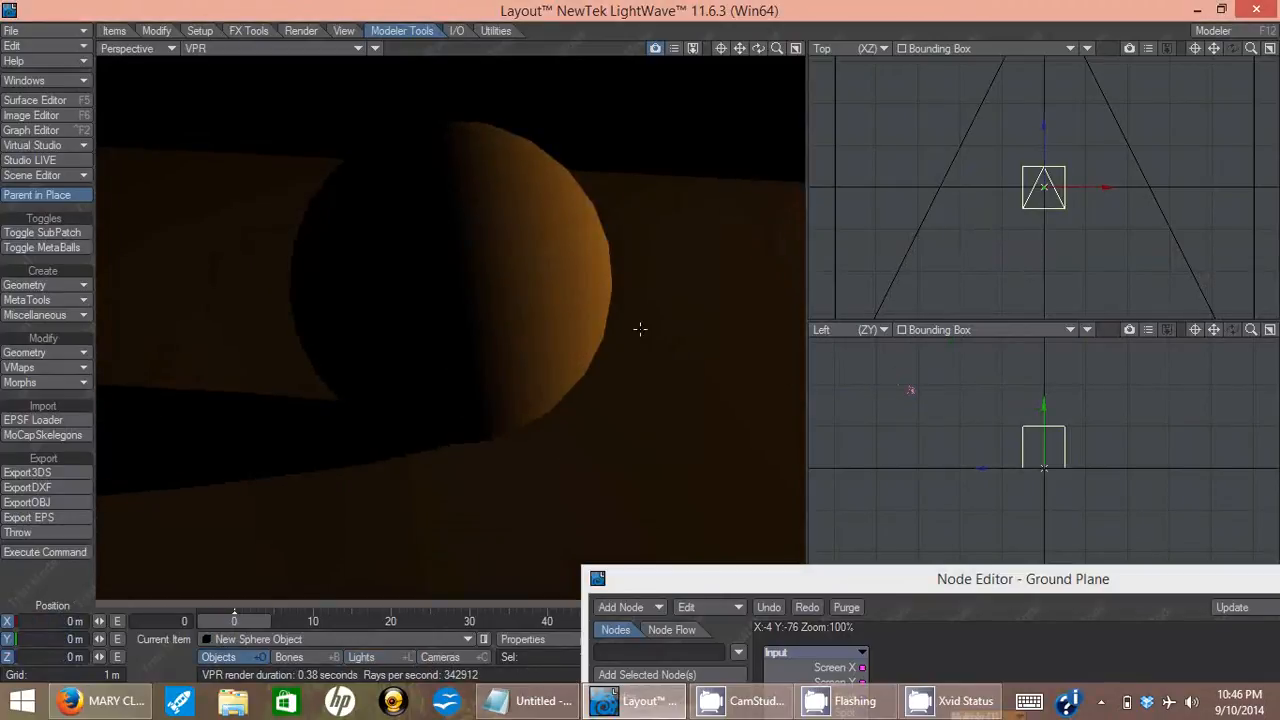
Zoom out the Top view and move the light to about X 276 mm, Z -2.3 m, in front of the sphere
{"action": "left_click", "coordinate": [910, 389]}
{"action": "left_click_drag", "start_coordinate": [1251, 48], "coordinate": [1188, 48]}
{"action": "left_click_drag", "start_coordinate": [1186, 148], "coordinate": [1152, 148]}
{"action": "left_click_drag", "start_coordinate": [911, 389], "coordinate": [1138, 389]}
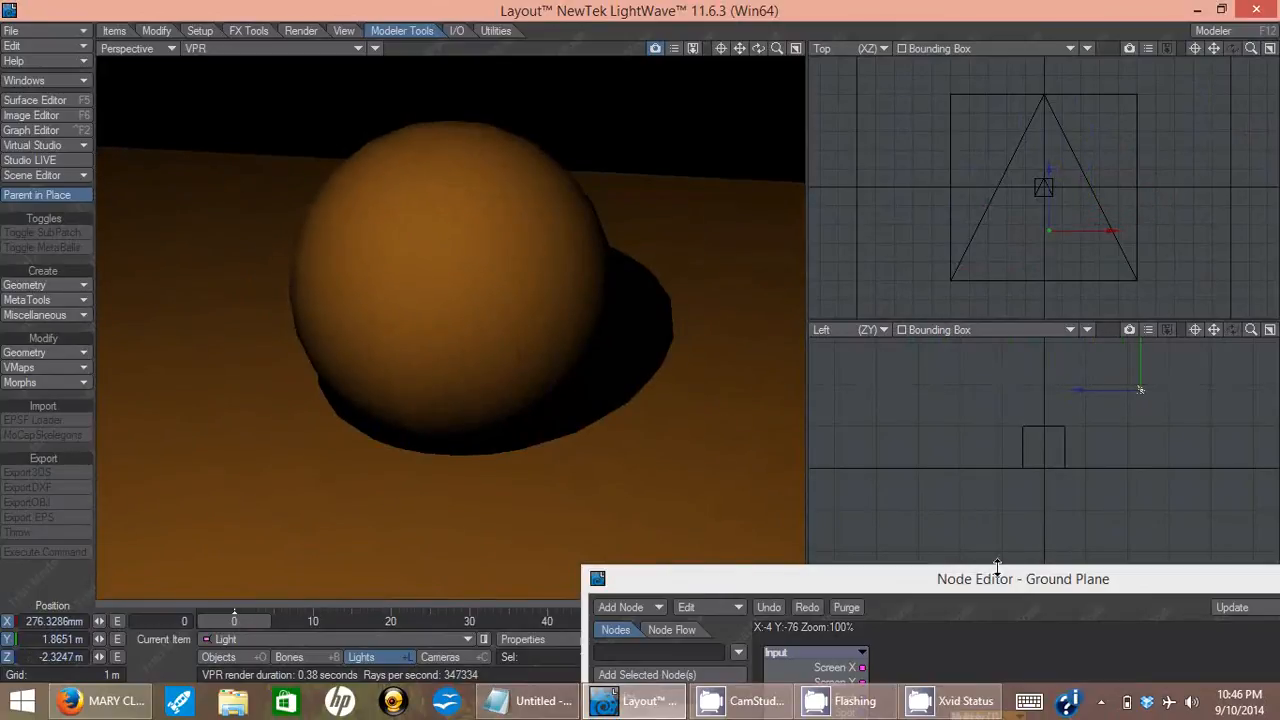
Bring the node network back into view, space out RayCast (1) and Multiply (4), and review the Multiply (4) values
{"action": "left_click_drag", "start_coordinate": [995, 580], "coordinate": [961, 39]}
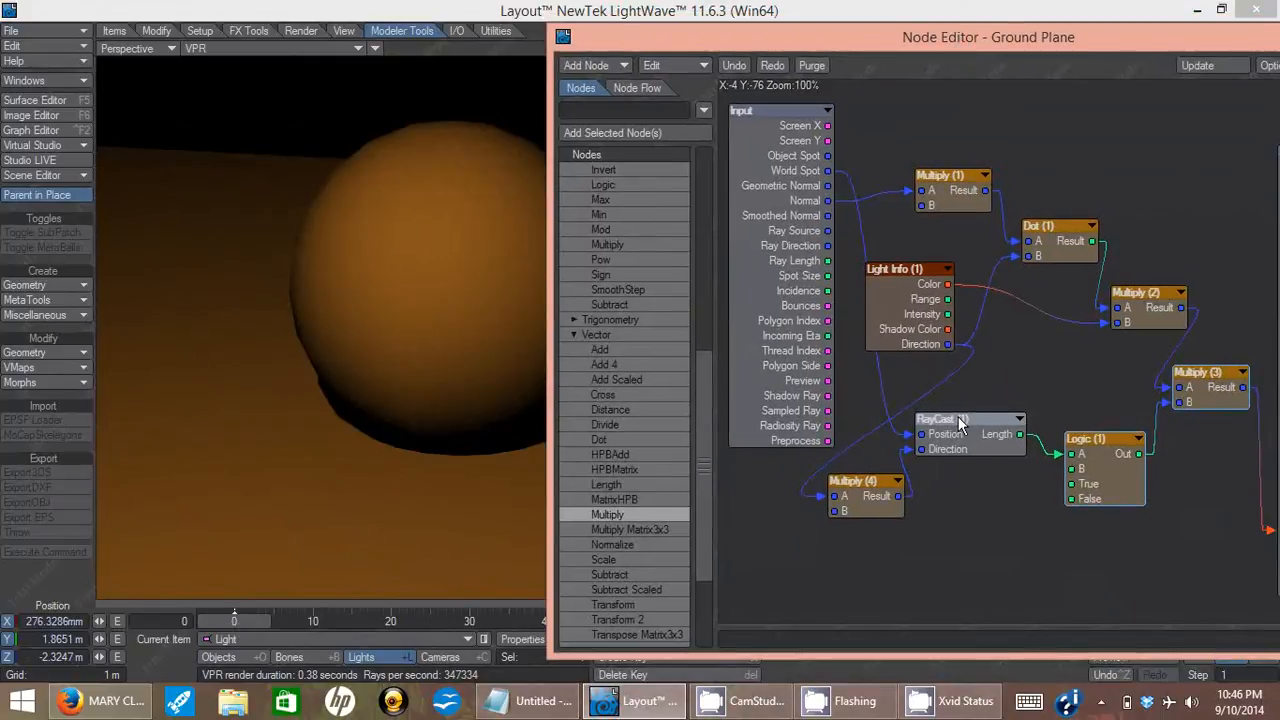
{"action": "mouse_move", "coordinate": [957, 425]}
{"action": "left_mouse_down"}
{"action": "mouse_move", "coordinate": [878, 408]}
{"action": "mouse_move", "coordinate": [936, 425]}
{"action": "left_mouse_up"}
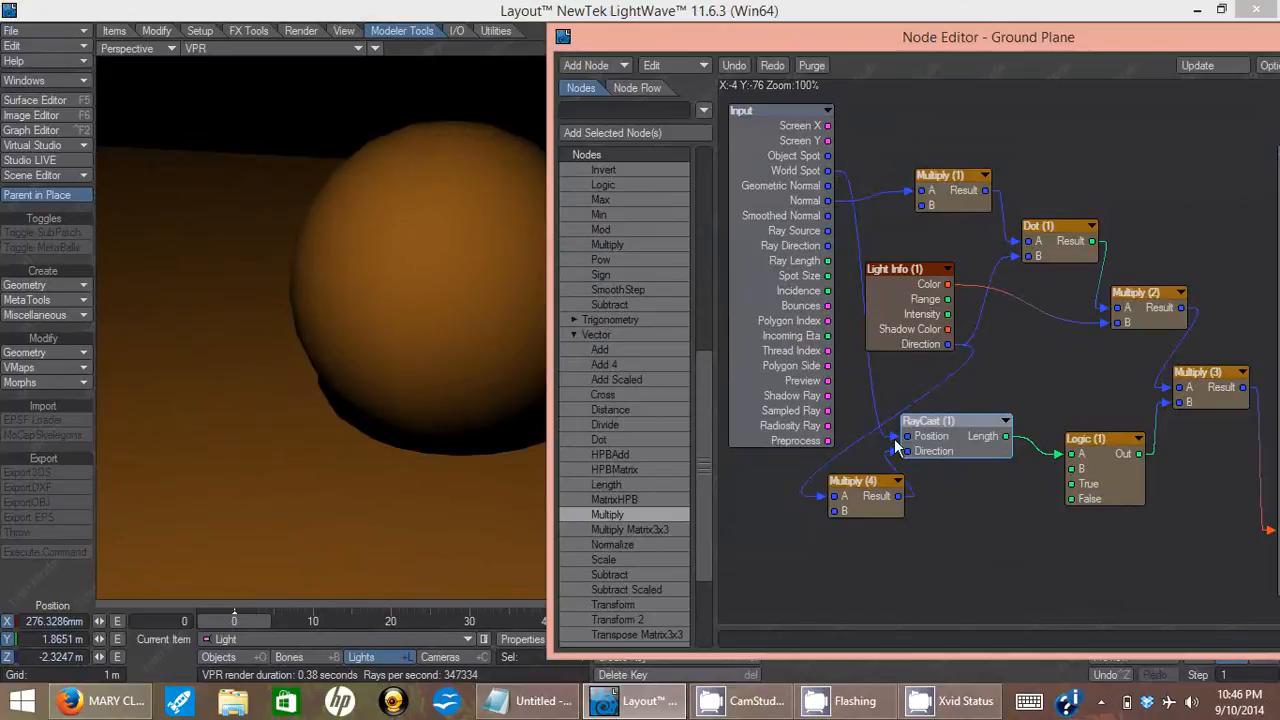
{"action": "left_click_drag", "start_coordinate": [910, 424], "coordinate": [922, 433]}
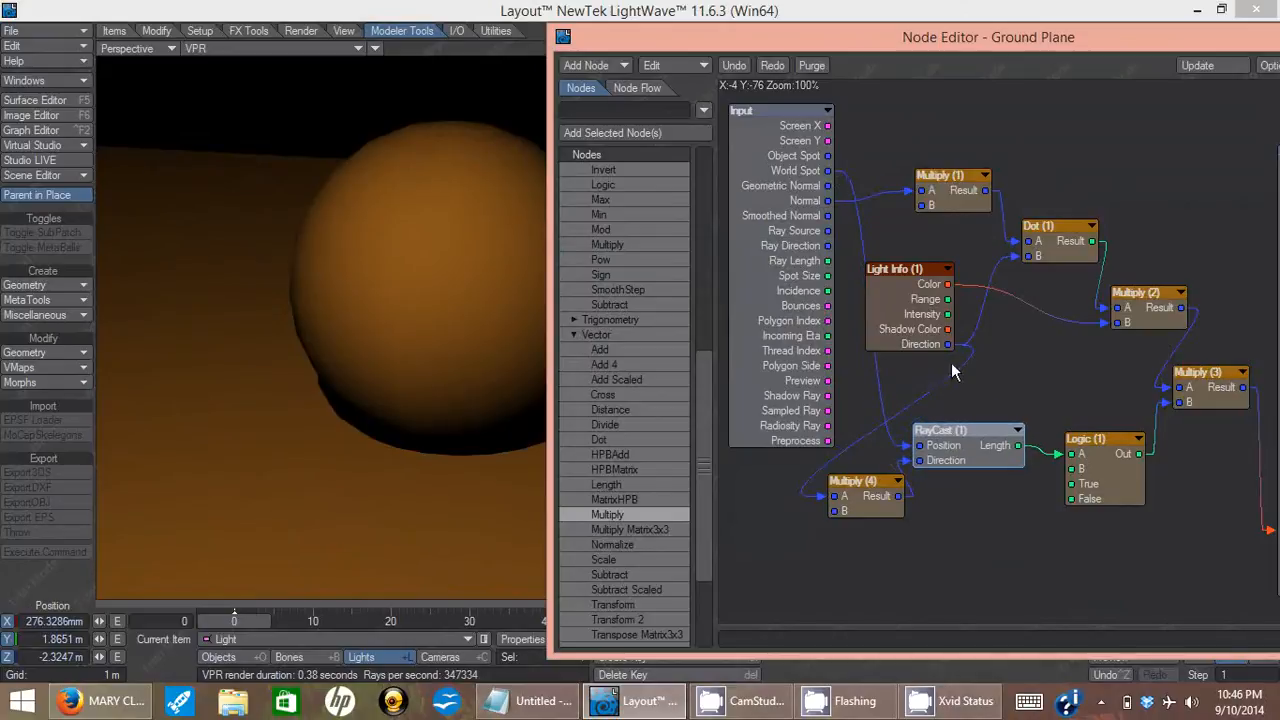
{"action": "left_click_drag", "start_coordinate": [846, 487], "coordinate": [797, 488]}
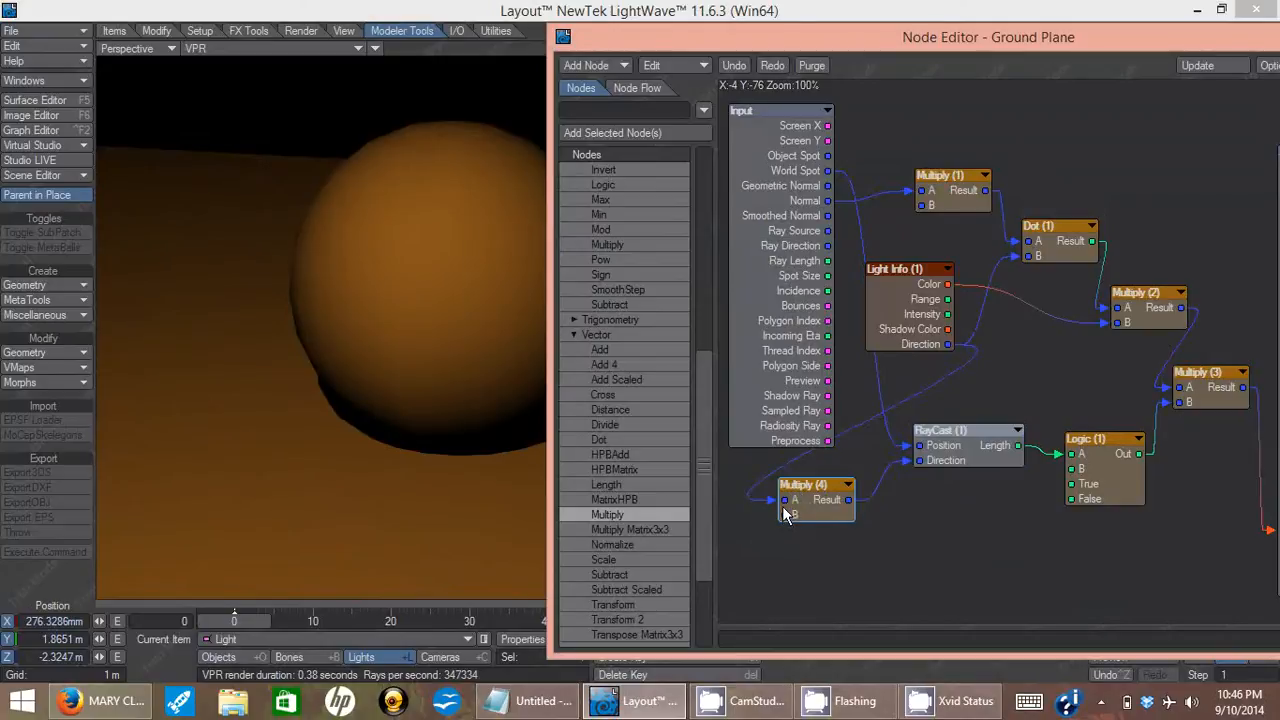
{"action": "double_click", "coordinate": [805, 492]}
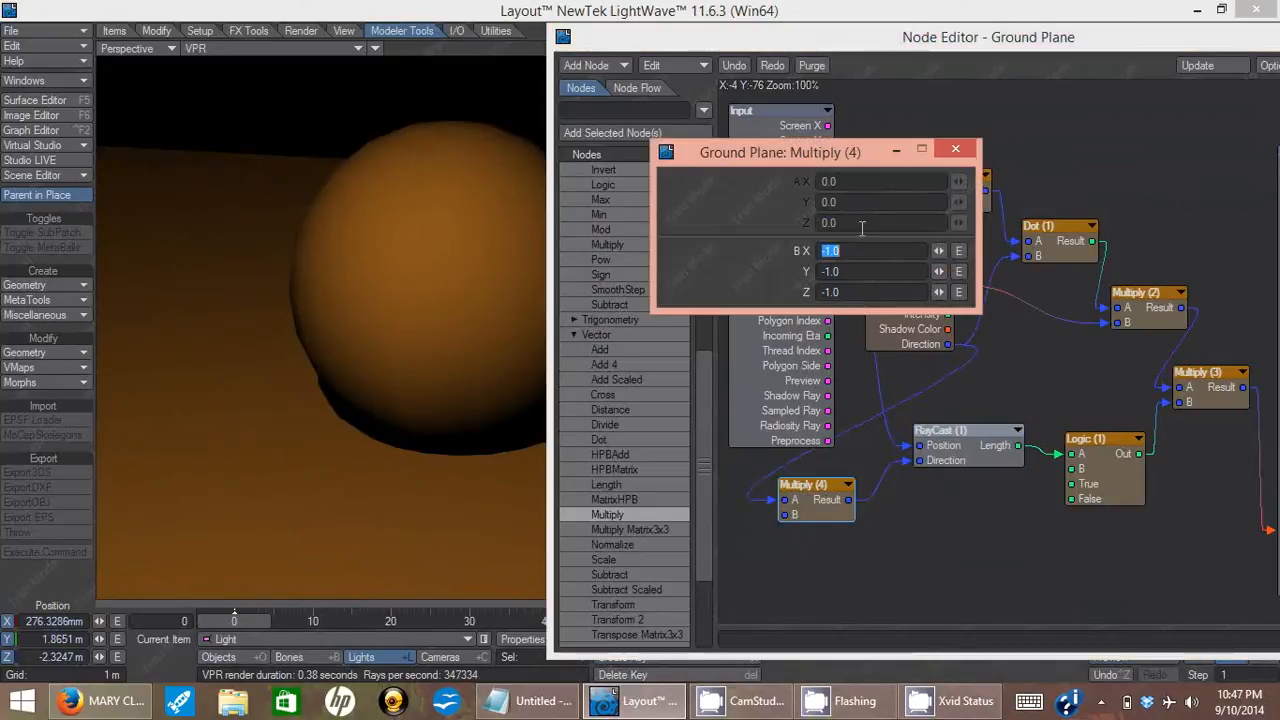
{"action": "left_click", "coordinate": [954, 152]}
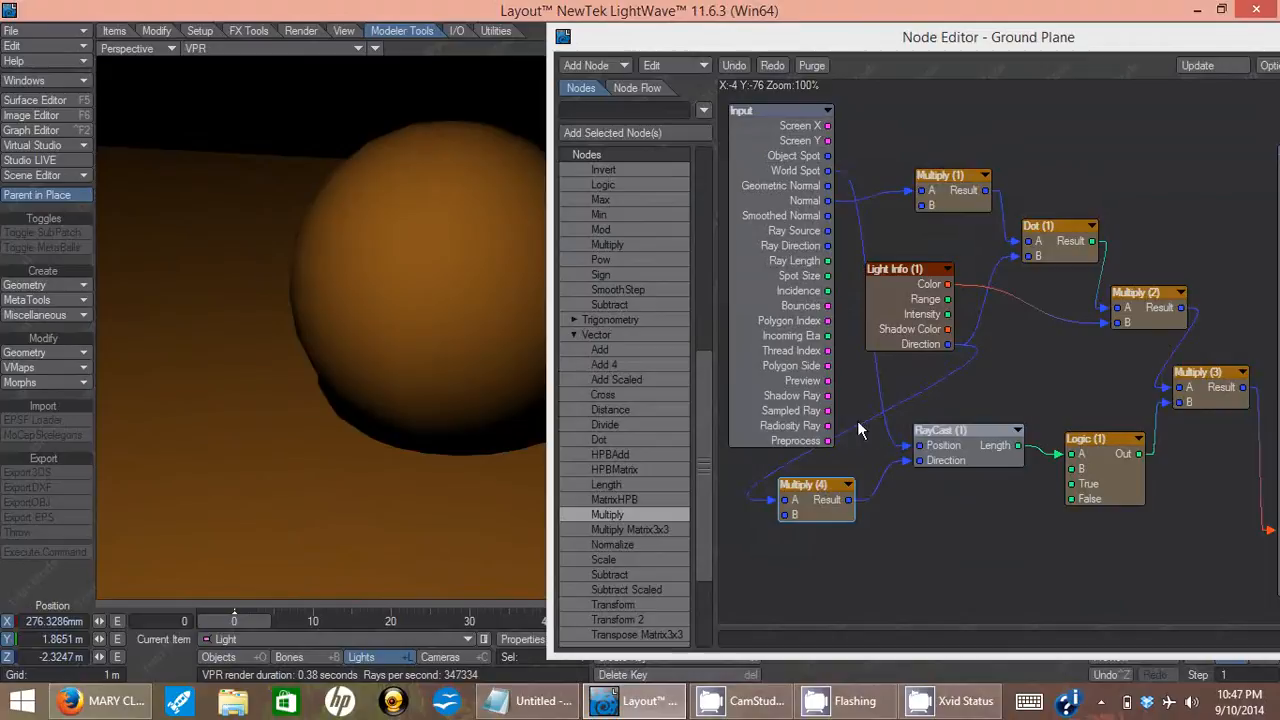
Feed the Light Info direction straight into RayCast (1) Direction to compare the shadow, and restore its routing through Multiply (4)
{"action": "mouse_move", "coordinate": [946, 343]}
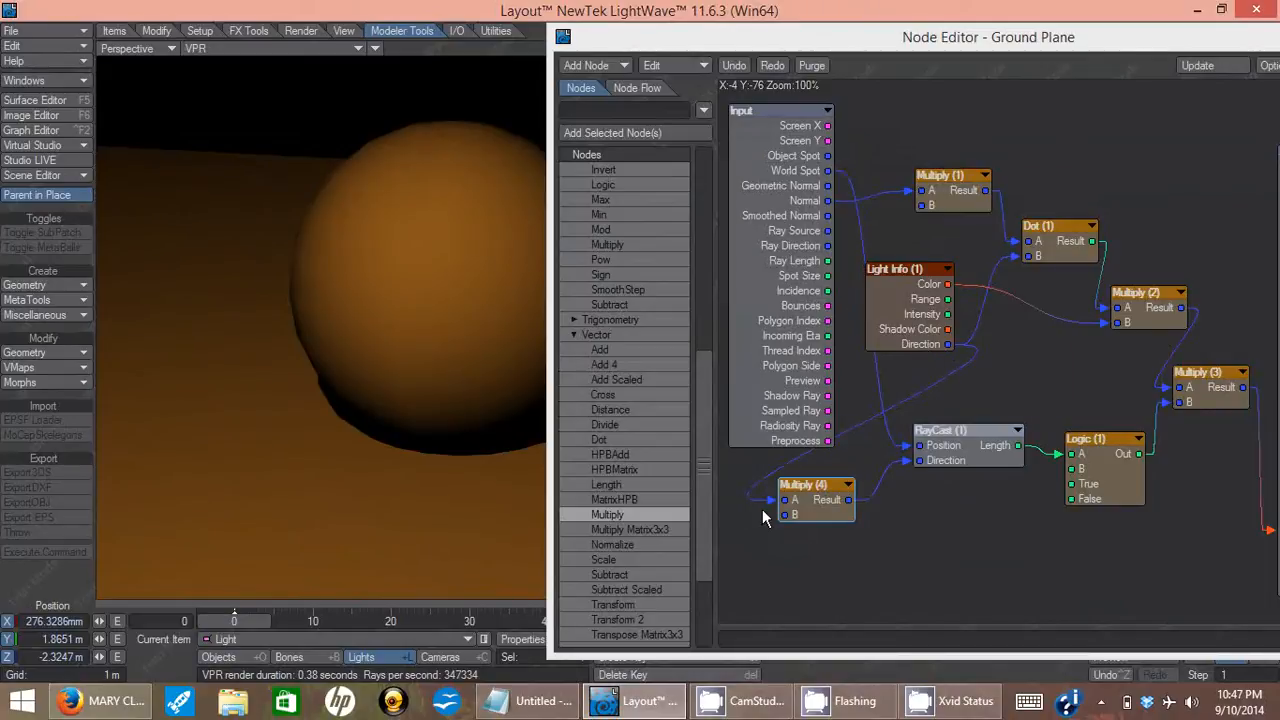
{"action": "left_click_drag", "start_coordinate": [781, 503], "coordinate": [920, 460]}
{"action": "left_click_drag", "start_coordinate": [837, 36], "coordinate": [922, 78]}
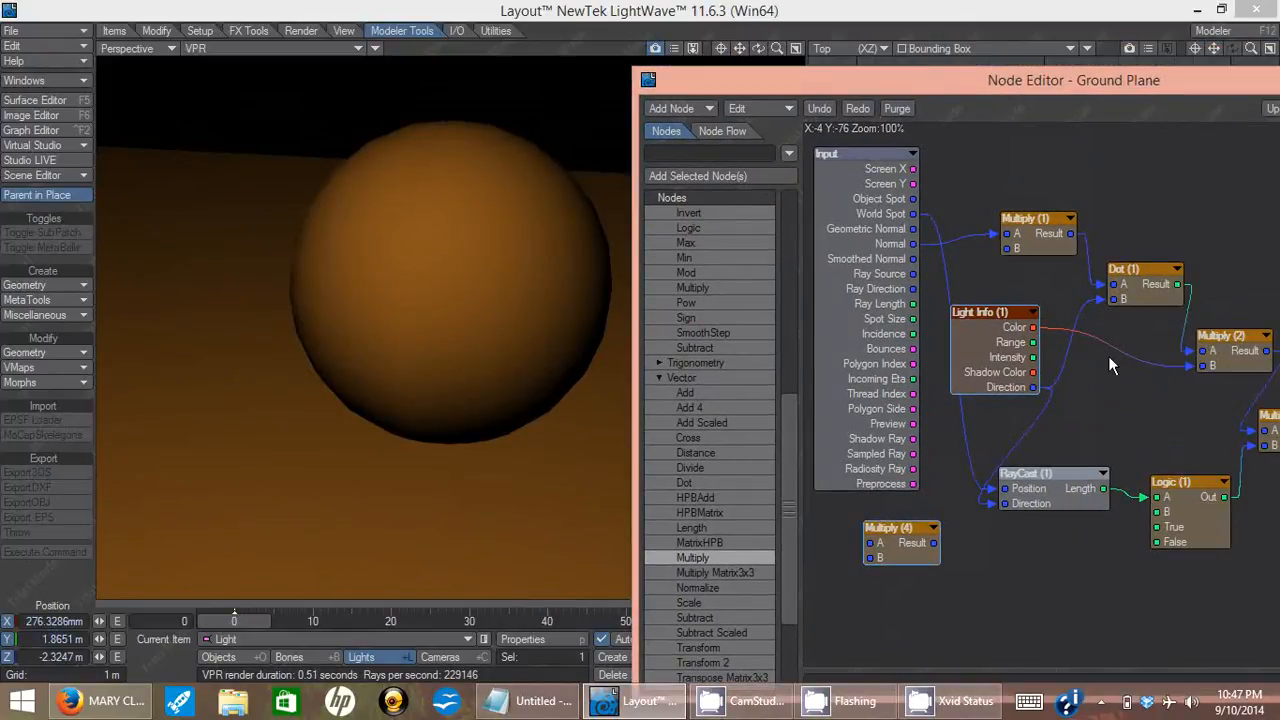
{"action": "left_click_drag", "start_coordinate": [992, 508], "coordinate": [869, 553]}
{"action": "left_click_drag", "start_coordinate": [938, 546], "coordinate": [1006, 503]}
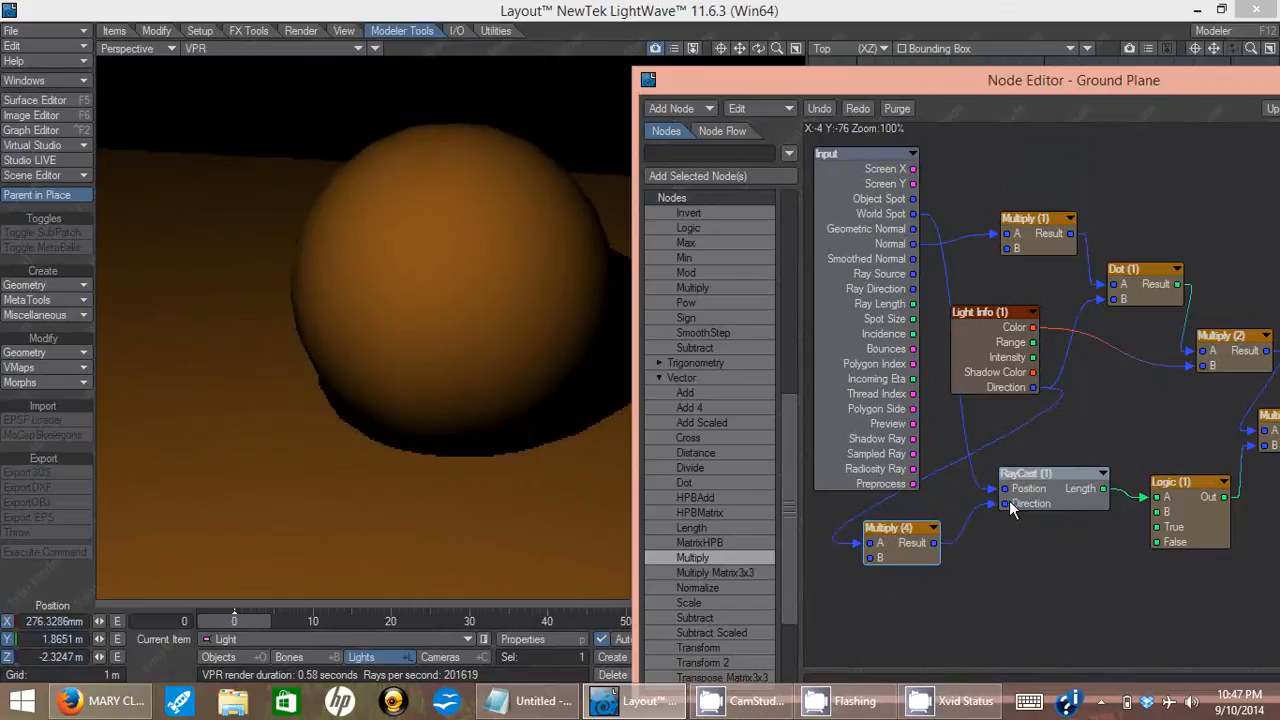
{"action": "left_click_drag", "start_coordinate": [802, 72], "coordinate": [691, 80]}
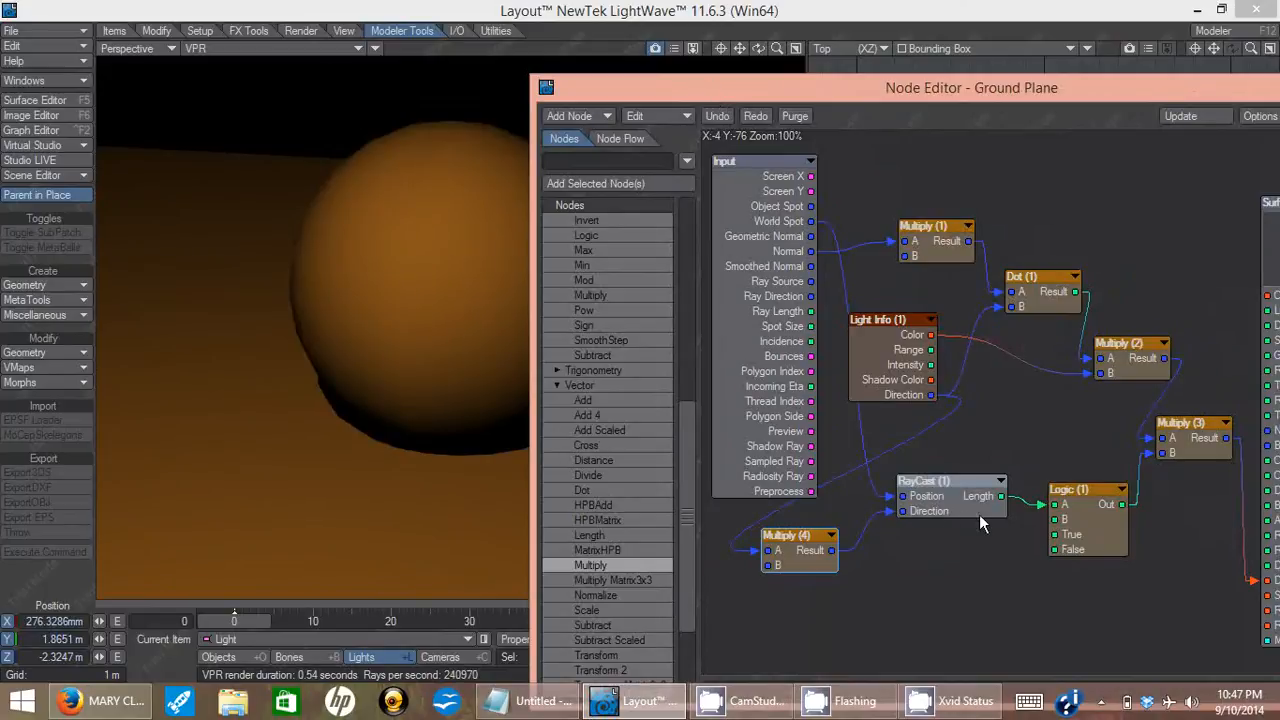
Examine the Logic (1) settings: the B comparison value, the operation, and the true and false outputs
{"action": "double_click", "coordinate": [1100, 513]}
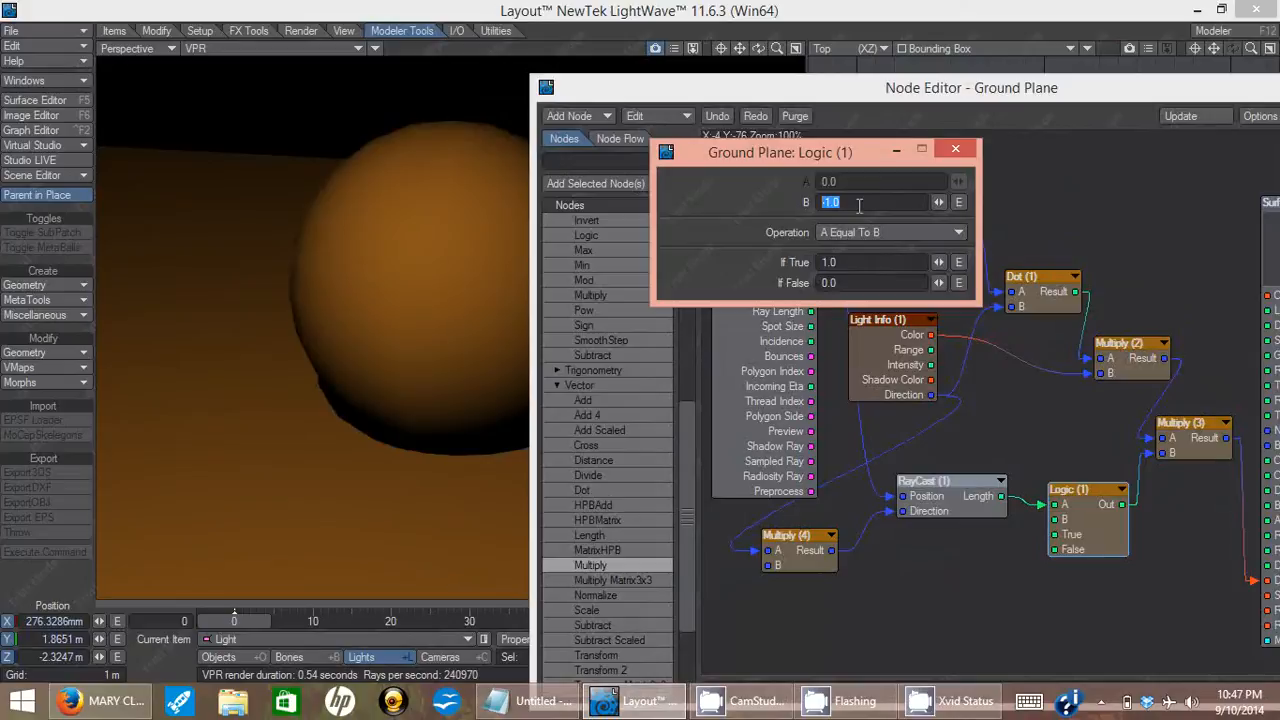
{"action": "left_click", "coordinate": [845, 261]}
{"action": "left_click", "coordinate": [847, 284]}
{"action": "left_click", "coordinate": [965, 152]}
Examine the path through Multiply (2) and Multiply (3) to Diffuse Shading, and compare it with the rendered sphere shadow
{"action": "left_click_drag", "start_coordinate": [1091, 98], "coordinate": [969, 111]}
{"action": "left_click", "coordinate": [1002, 351]}
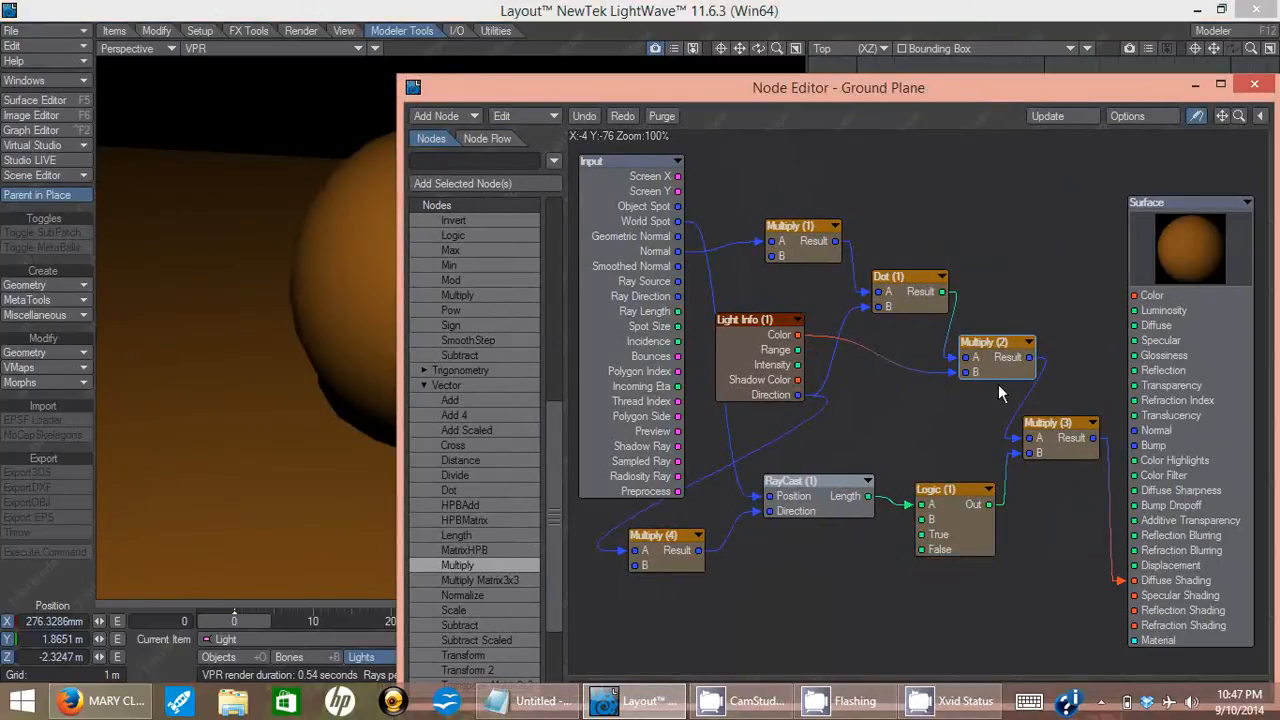
{"action": "mouse_move", "coordinate": [1050, 430]}
{"action": "left_mouse_down"}
{"action": "mouse_move", "coordinate": [1064, 432]}
{"action": "mouse_move", "coordinate": [1055, 437]}
{"action": "left_mouse_up"}
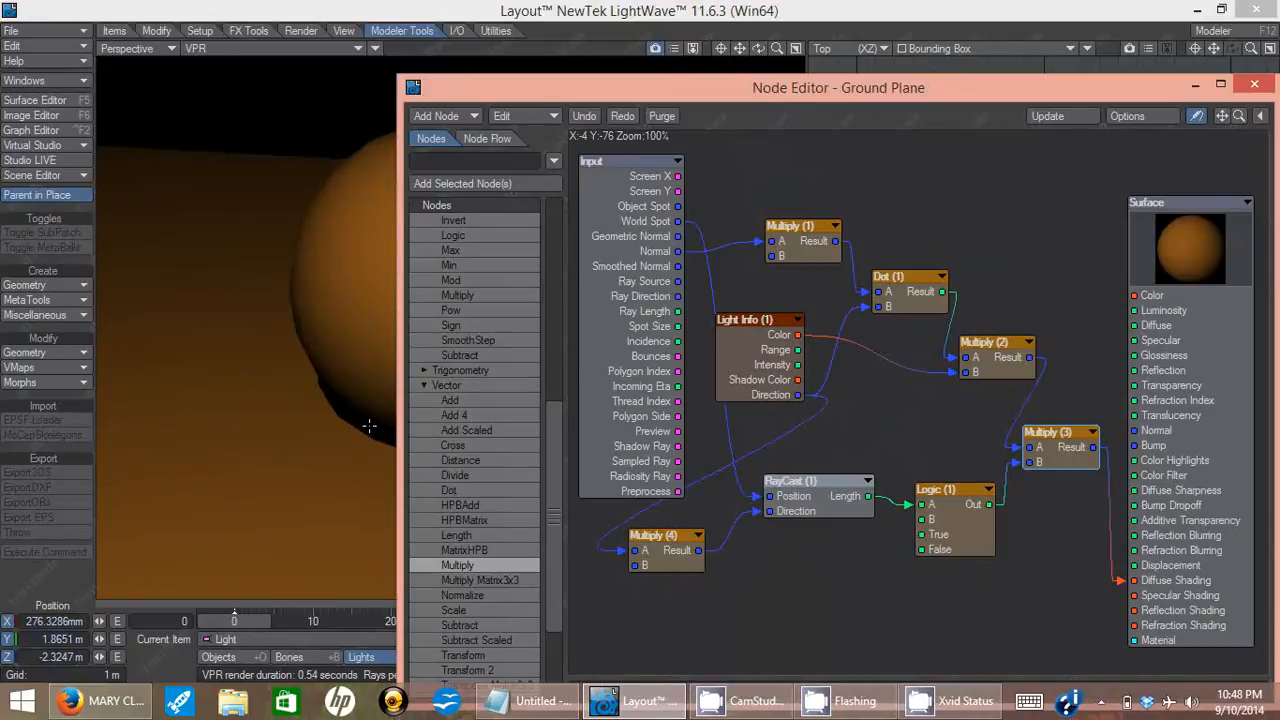
{"action": "left_click_drag", "start_coordinate": [613, 85], "coordinate": [965, 64]}
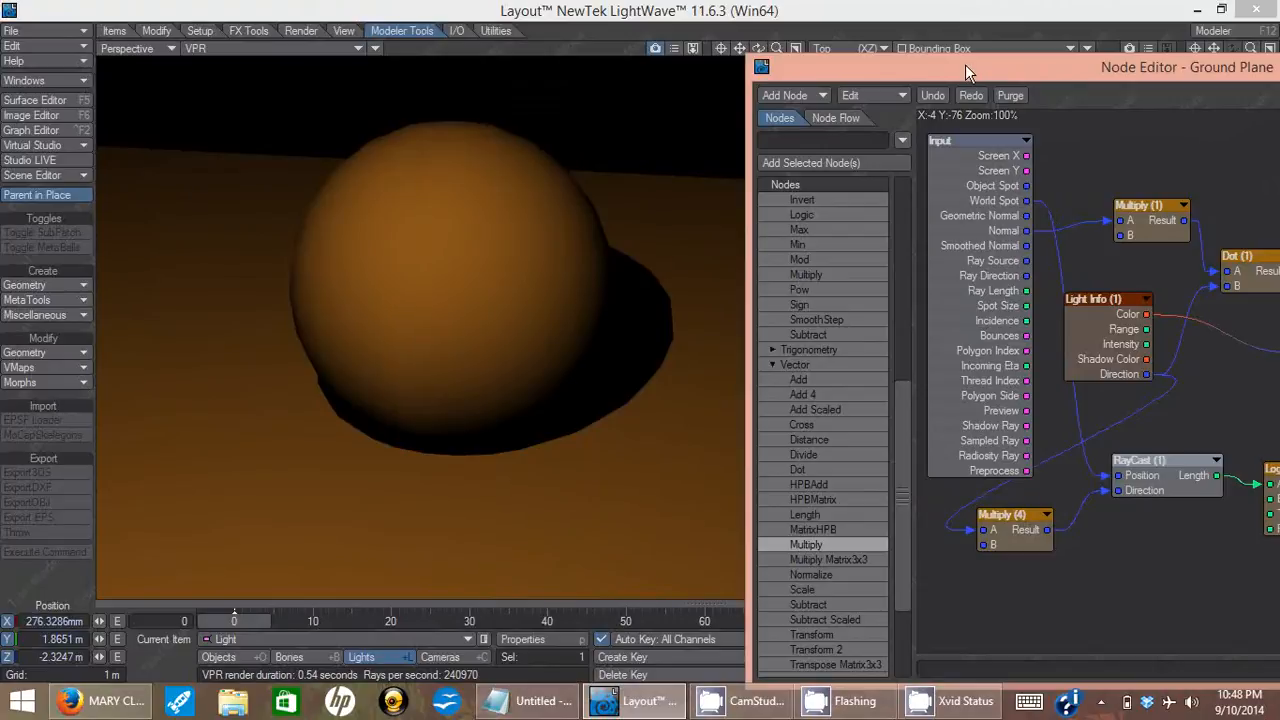
Import the saved Lerp normal and RandomNormal node files into the Ground Plane node network
{"action": "left_click_drag", "start_coordinate": [965, 64], "coordinate": [751, 77]}
{"action": "right_click", "coordinate": [891, 632]}
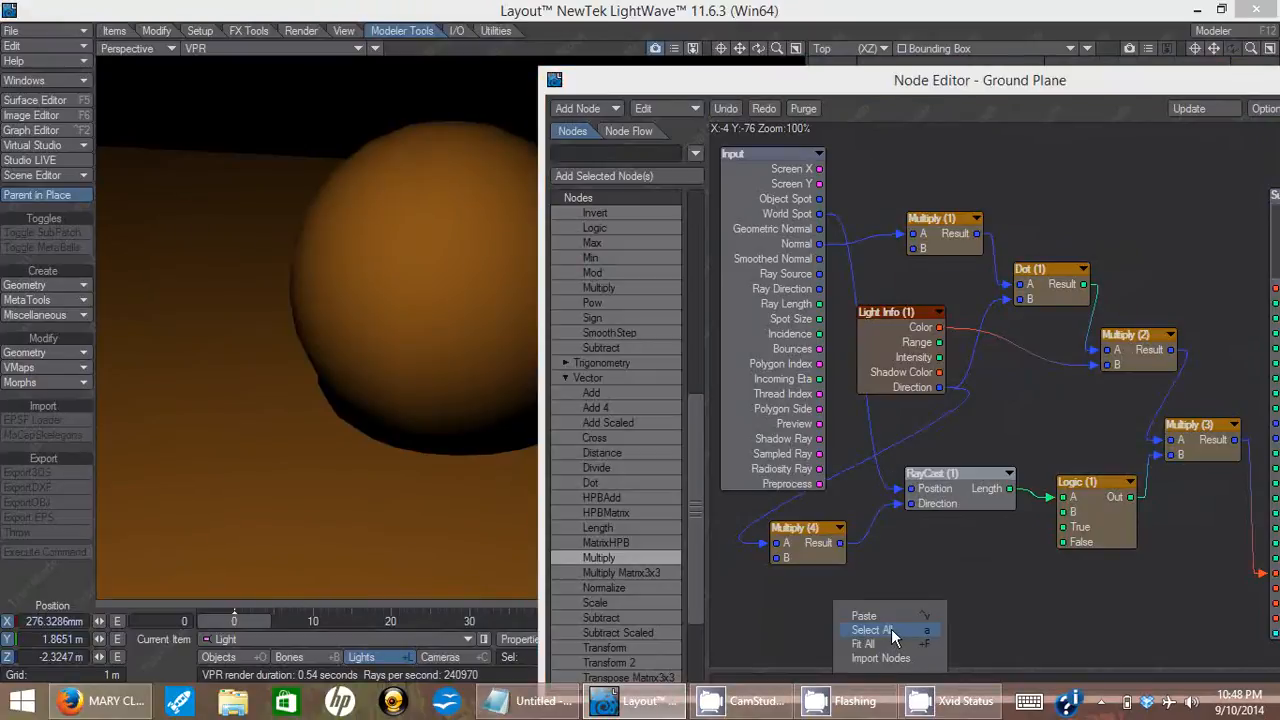
{"action": "left_click", "coordinate": [903, 658]}
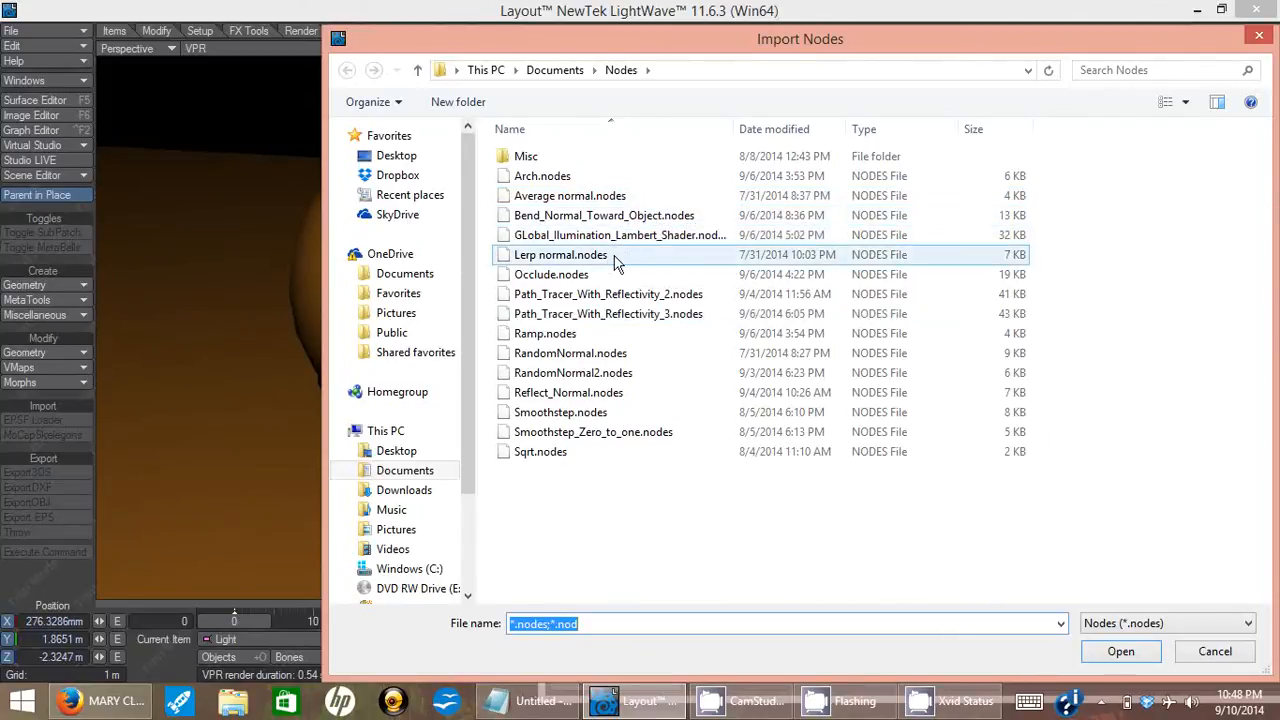
{"action": "left_click", "coordinate": [573, 381]}
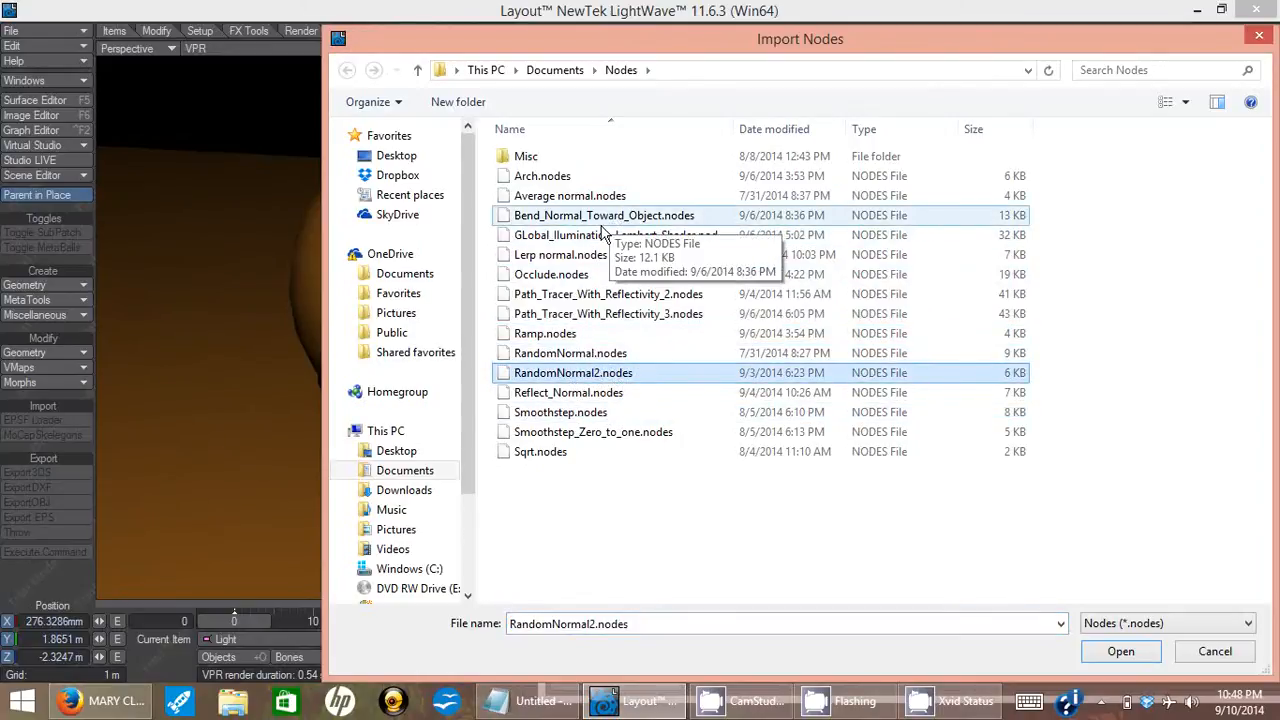
{"action": "double_click", "coordinate": [589, 260]}
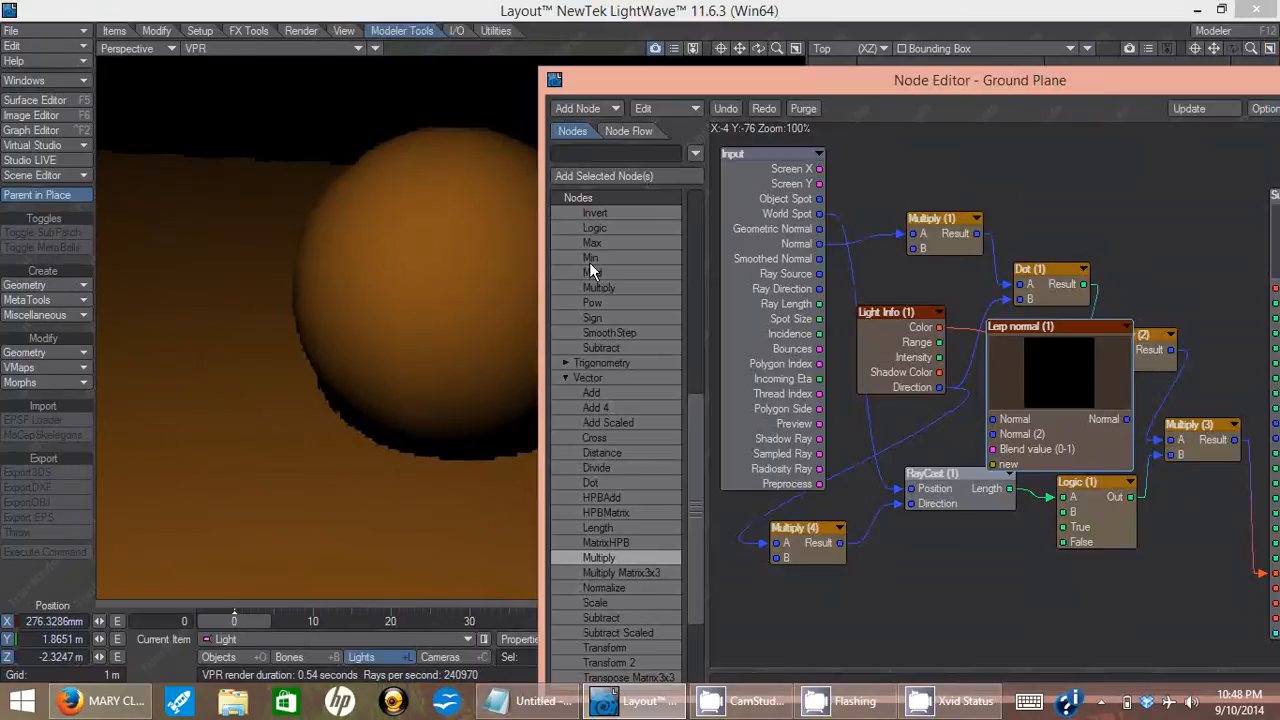
{"action": "right_click", "coordinate": [972, 521]}
{"action": "left_click", "coordinate": [970, 564]}
{"action": "double_click", "coordinate": [519, 350]}
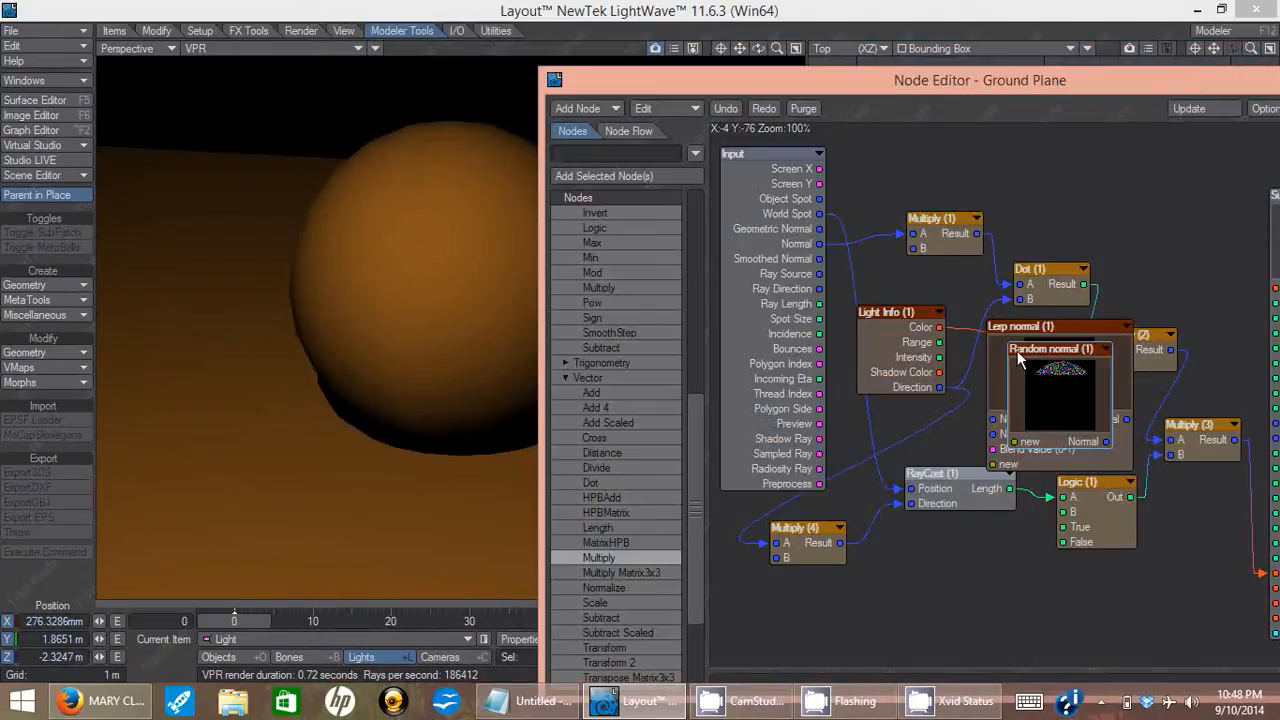
Place Random normal (1) and Lerp normal (1) side by side below Multiply (4) and RayCast (1), with the whole network in view
{"action": "left_click_drag", "start_coordinate": [1018, 360], "coordinate": [895, 566]}
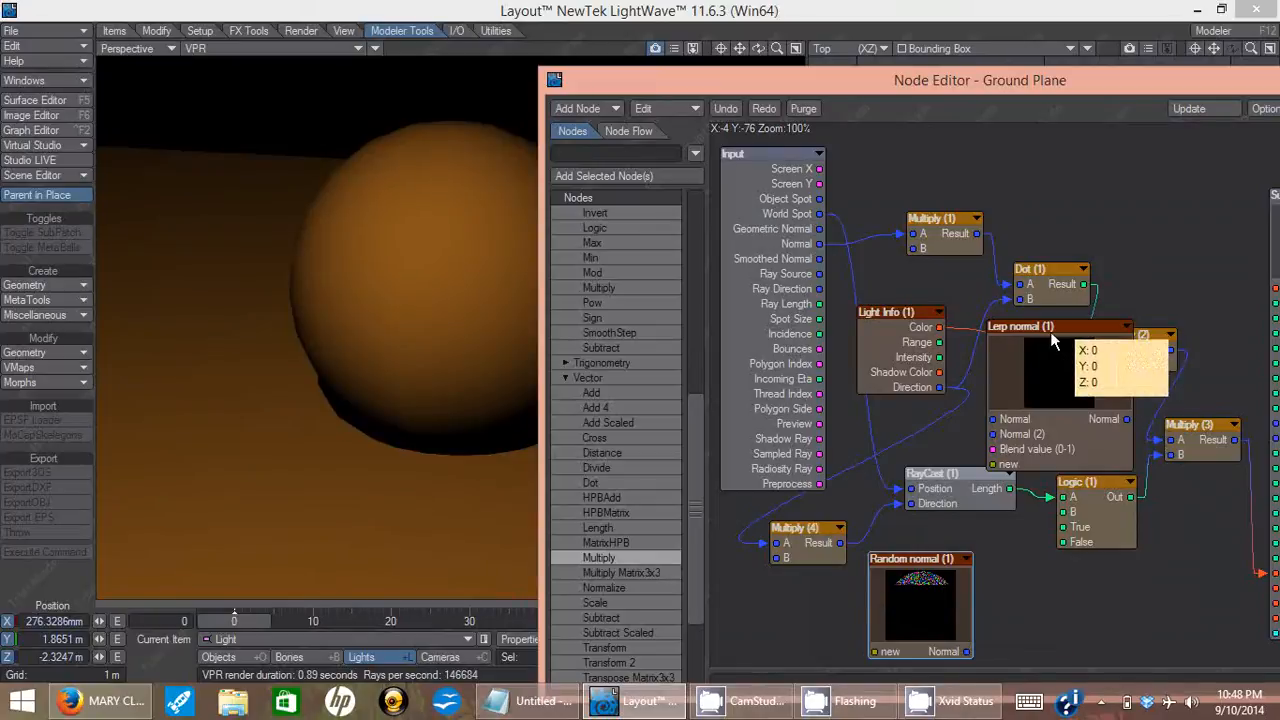
{"action": "left_click_drag", "start_coordinate": [1051, 335], "coordinate": [962, 536]}
{"action": "left_click", "coordinate": [881, 558]}
{"action": "left_click_drag", "start_coordinate": [881, 558], "coordinate": [731, 575]}
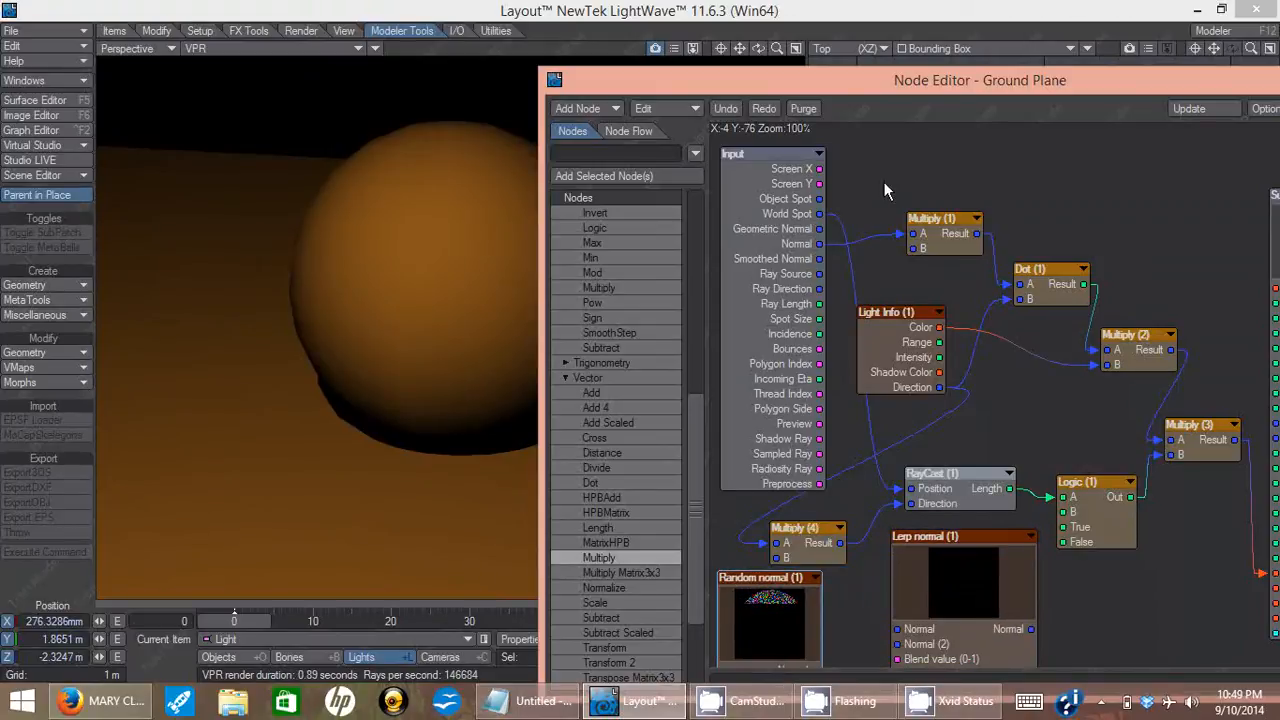
{"action": "left_click_drag", "start_coordinate": [902, 75], "coordinate": [1279, 15]}
{"action": "left_click_drag", "start_coordinate": [642, 152], "coordinate": [455, 156]}
{"action": "left_click_drag", "start_coordinate": [693, 514], "coordinate": [697, 541]}
Connect Random normal (1) to Normal (2) and the Input node's Normal to the first Normal input of Lerp normal (1)
{"action": "left_click_drag", "start_coordinate": [731, 632], "coordinate": [813, 578]}
{"action": "left_click_drag", "start_coordinate": [881, 474], "coordinate": [959, 504]}
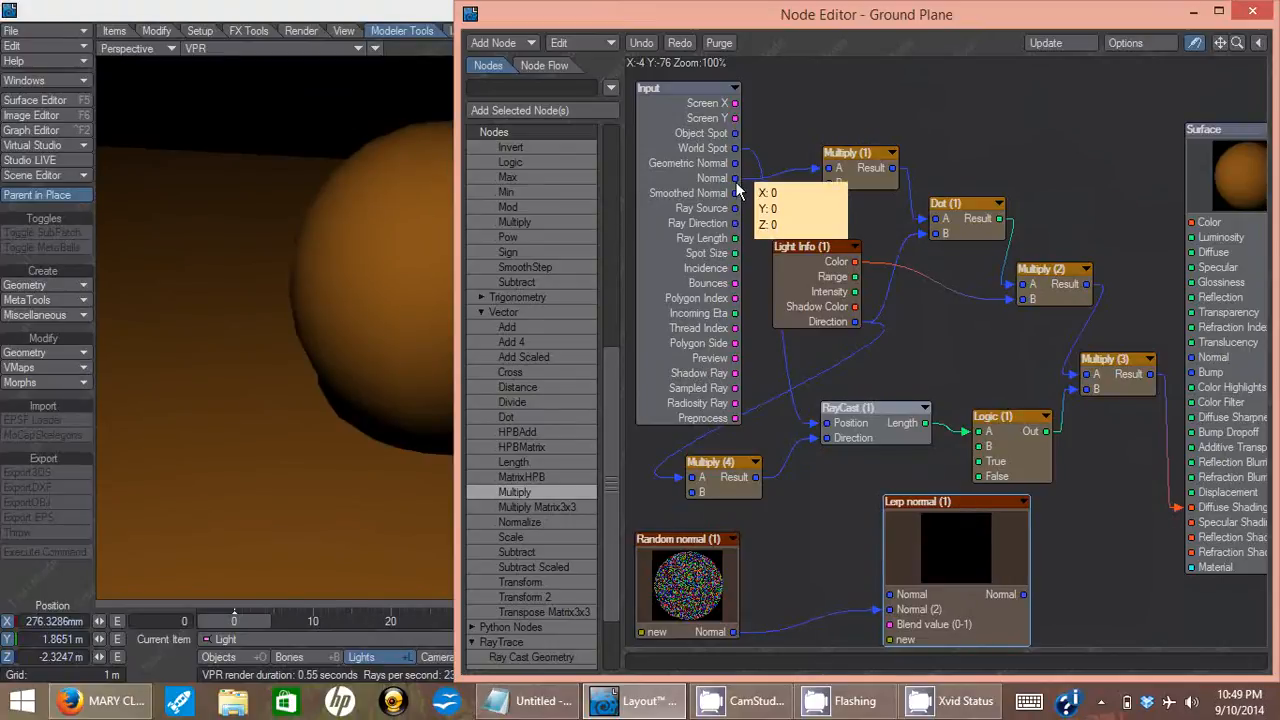
{"action": "left_click_drag", "start_coordinate": [736, 179], "coordinate": [897, 598]}
{"action": "left_click_drag", "start_coordinate": [926, 502], "coordinate": [893, 503]}
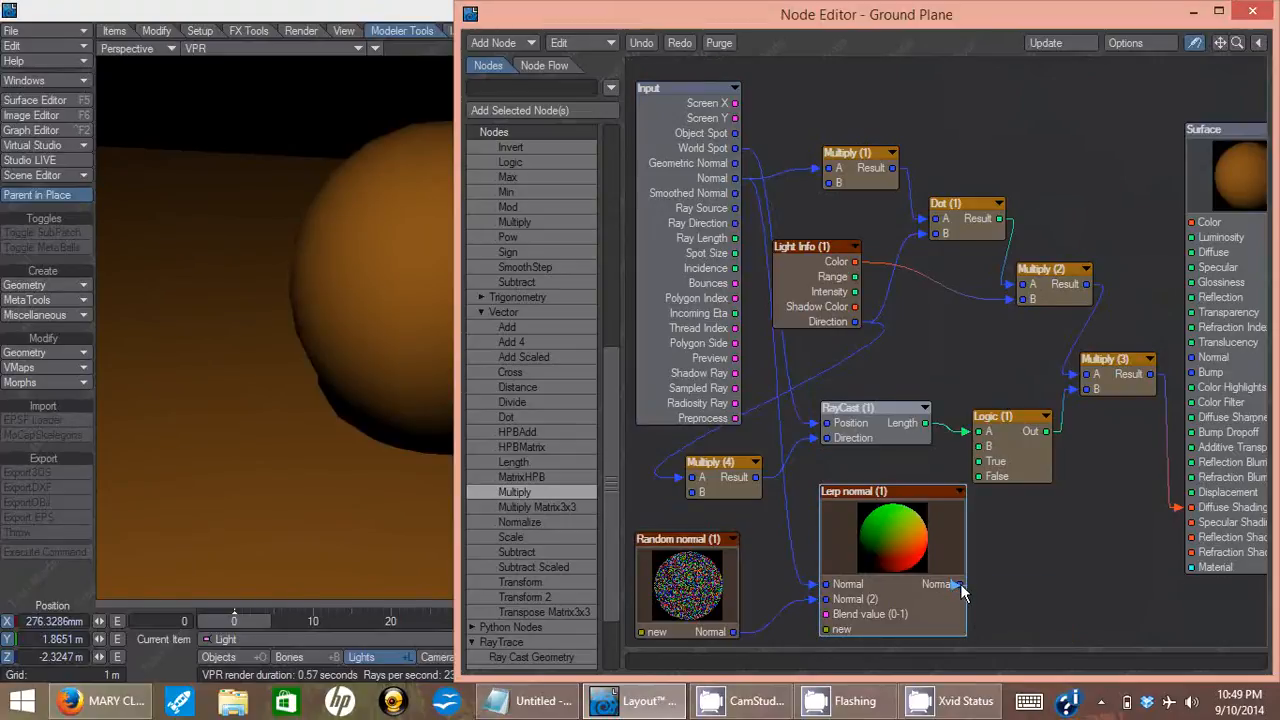
Adjust the placement of Lerp normal (1) and Random normal (1) slightly beneath the ray-cast nodes
{"action": "left_click_drag", "start_coordinate": [960, 590], "coordinate": [842, 528]}
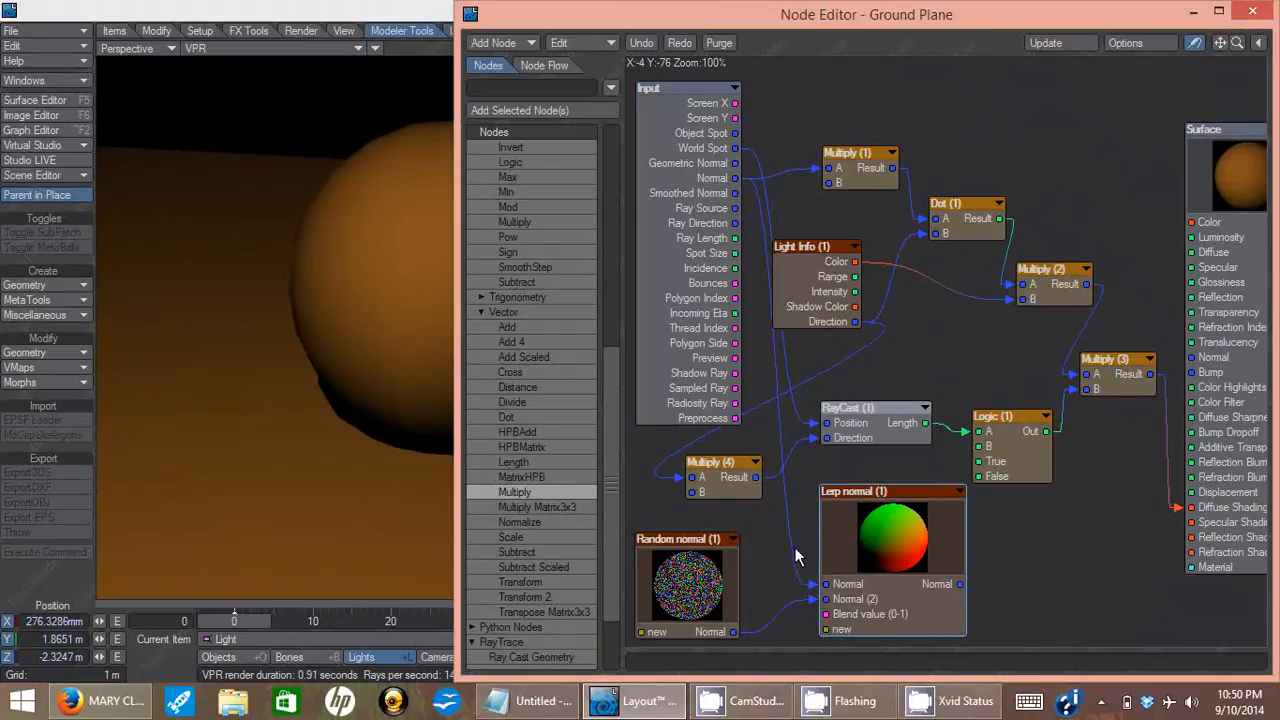
{"action": "left_click_drag", "start_coordinate": [881, 497], "coordinate": [860, 501]}
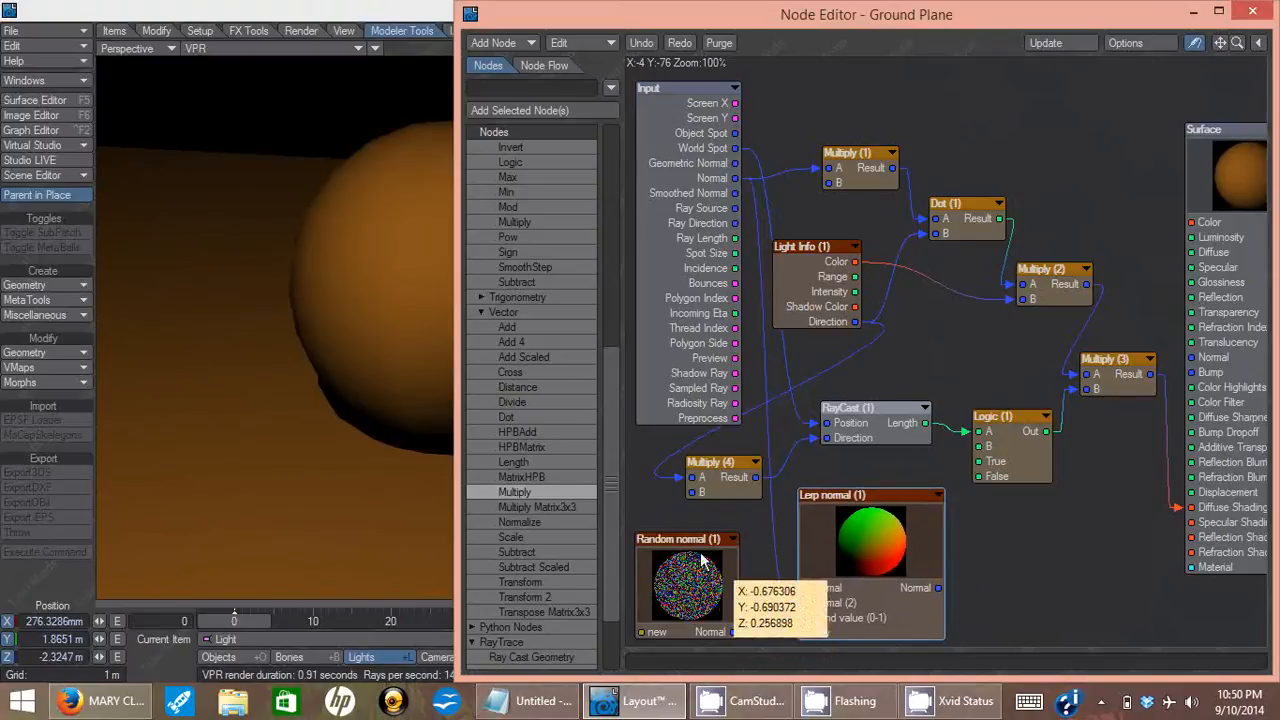
{"action": "left_click_drag", "start_coordinate": [694, 542], "coordinate": [690, 546]}
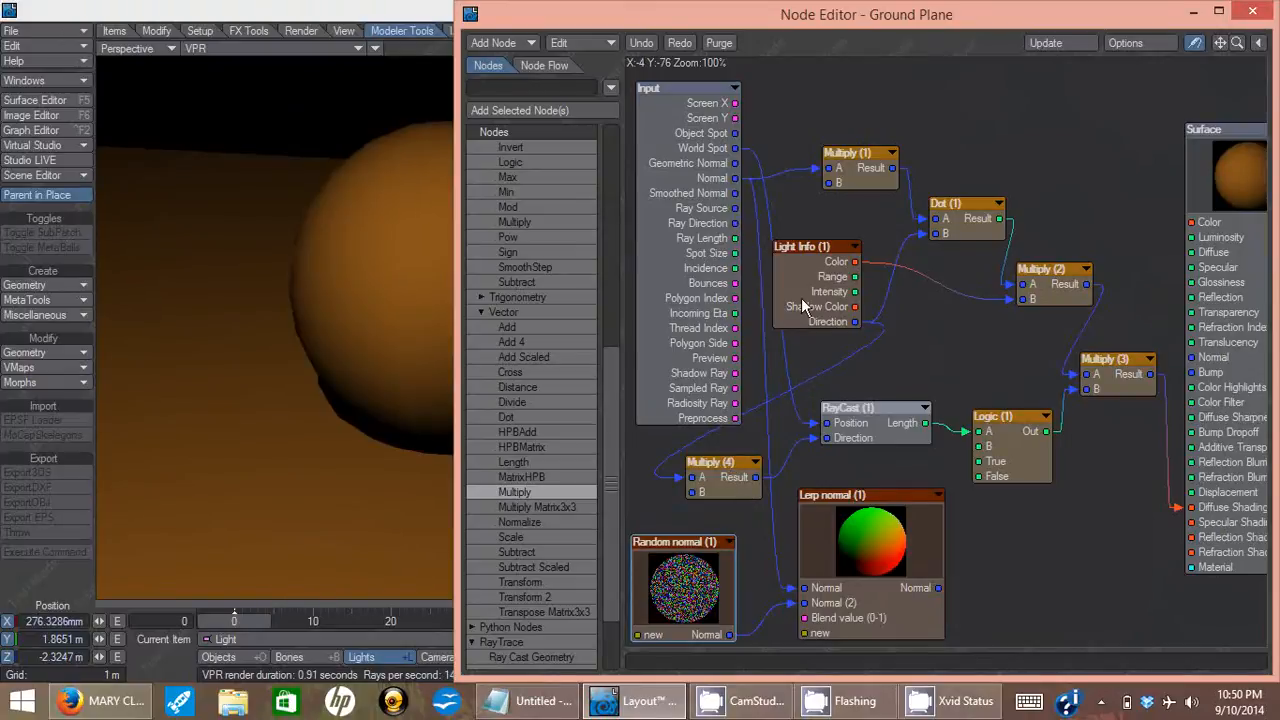
{"action": "left_click", "coordinate": [835, 496]}
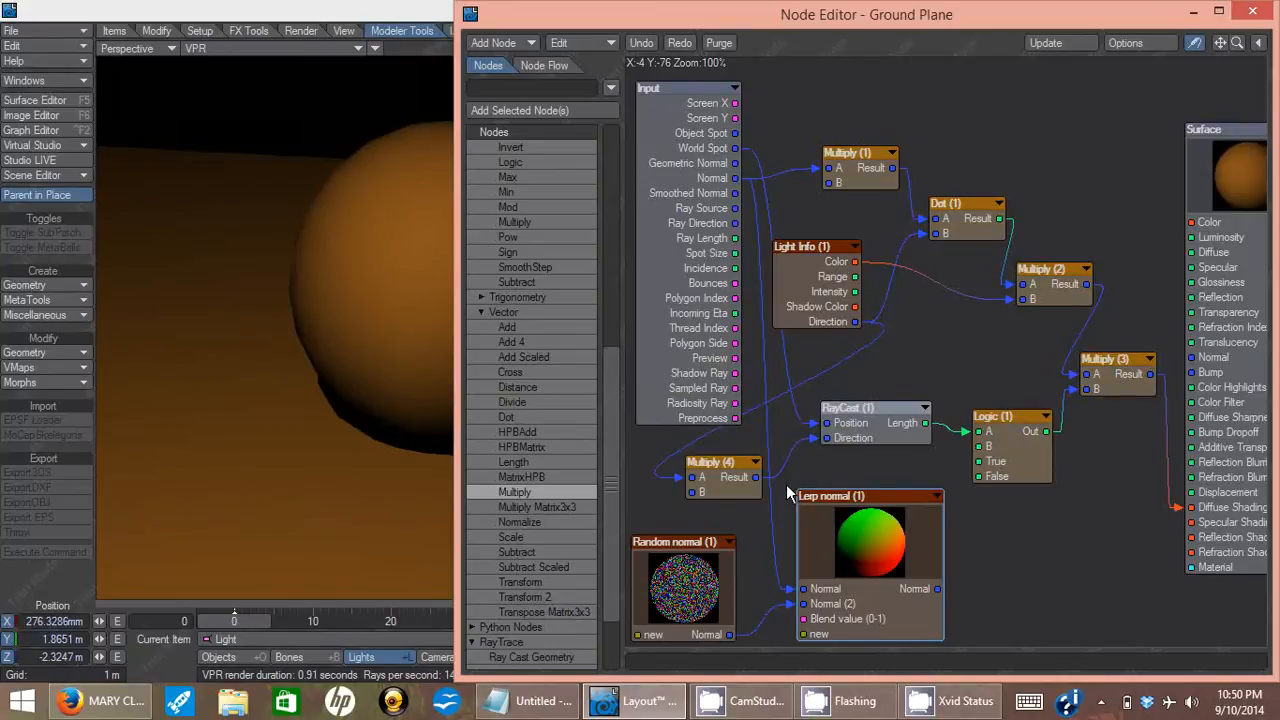
Reroute the Light Info direction into the first Normal input of Lerp normal (1), and connect its Normal output to Multiply (4) A
{"action": "mouse_move", "coordinate": [759, 481]}
{"action": "mouse_move", "coordinate": [856, 324]}
{"action": "left_click_drag", "start_coordinate": [678, 474], "coordinate": [801, 590]}
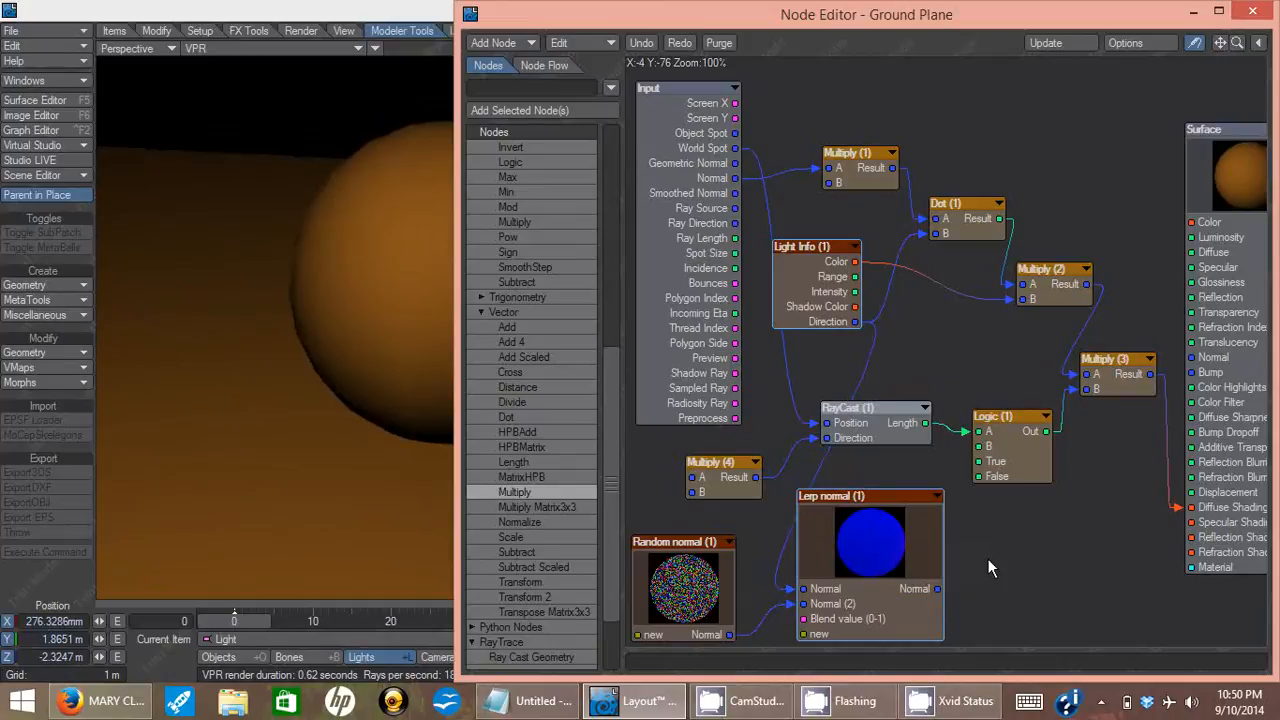
{"action": "left_click_drag", "start_coordinate": [891, 503], "coordinate": [921, 497]}
{"action": "left_click_drag", "start_coordinate": [970, 588], "coordinate": [692, 478]}
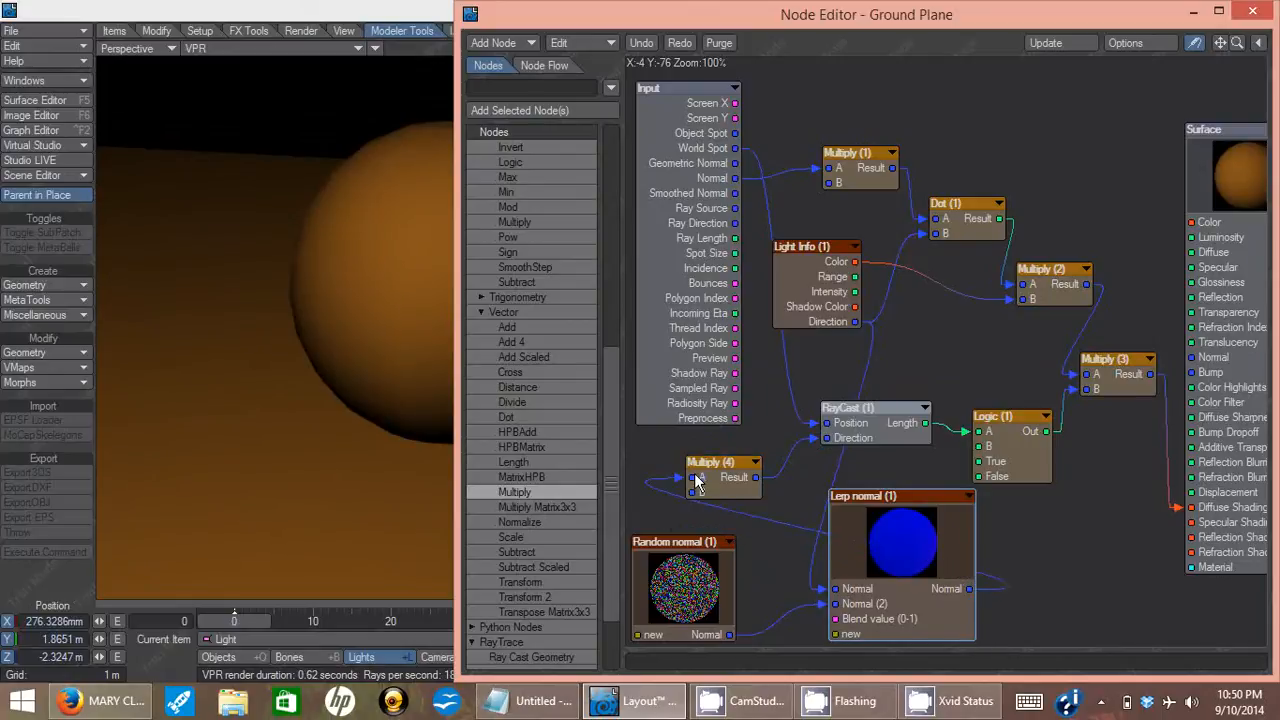
{"action": "left_click_drag", "start_coordinate": [788, 30], "coordinate": [961, 30]}
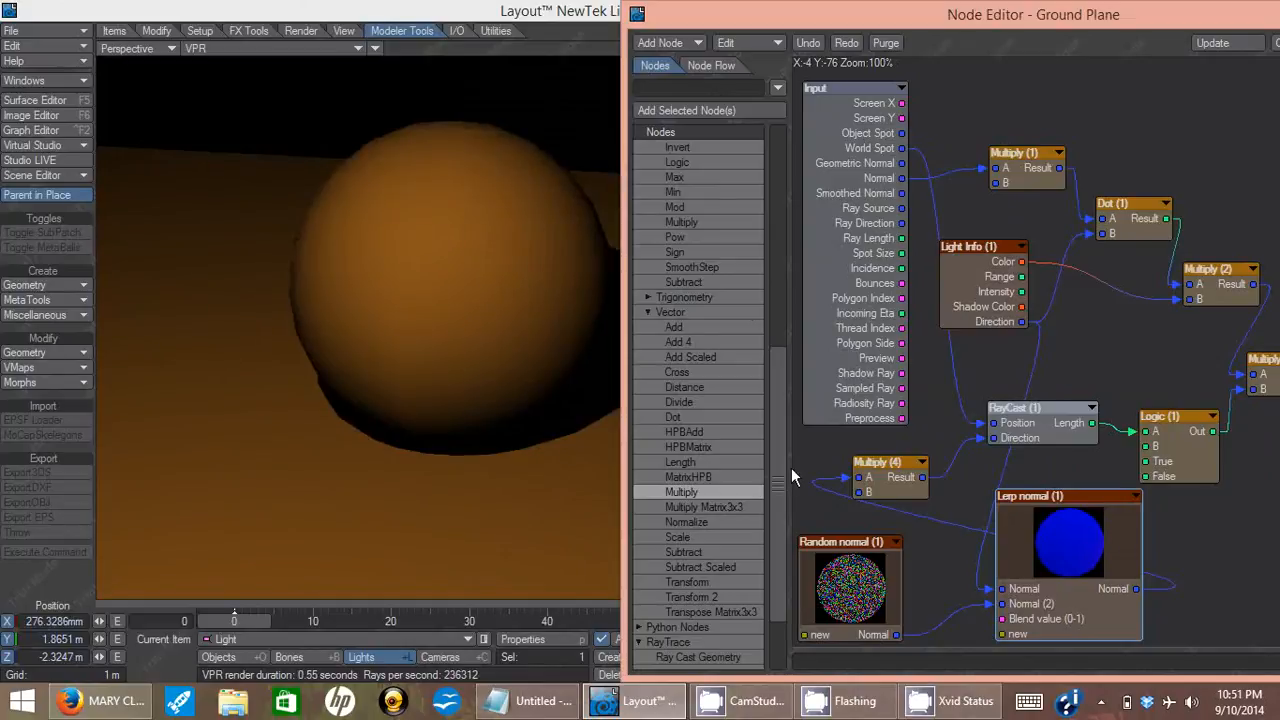
Add a constant Scalar node below Multiply (4) and connect it to the Blend value input of Lerp normal (1)
{"action": "left_click_drag", "start_coordinate": [780, 379], "coordinate": [776, 160]}
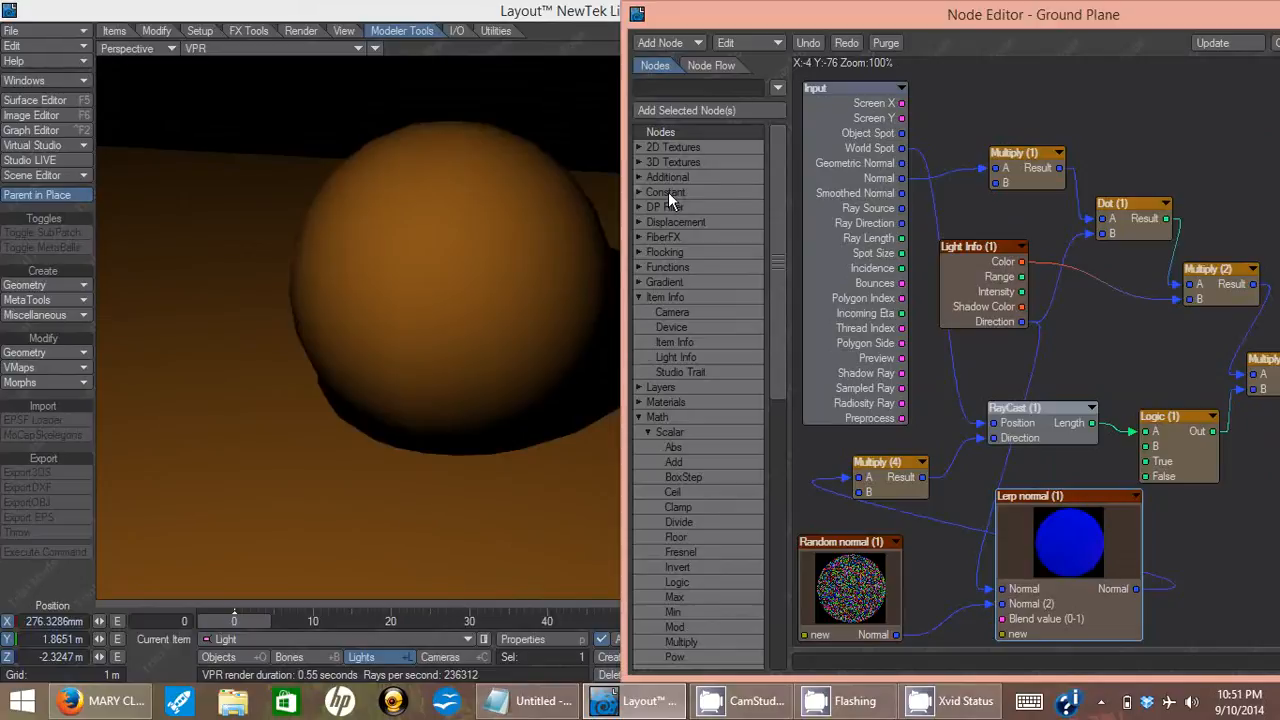
{"action": "left_click", "coordinate": [641, 190]}
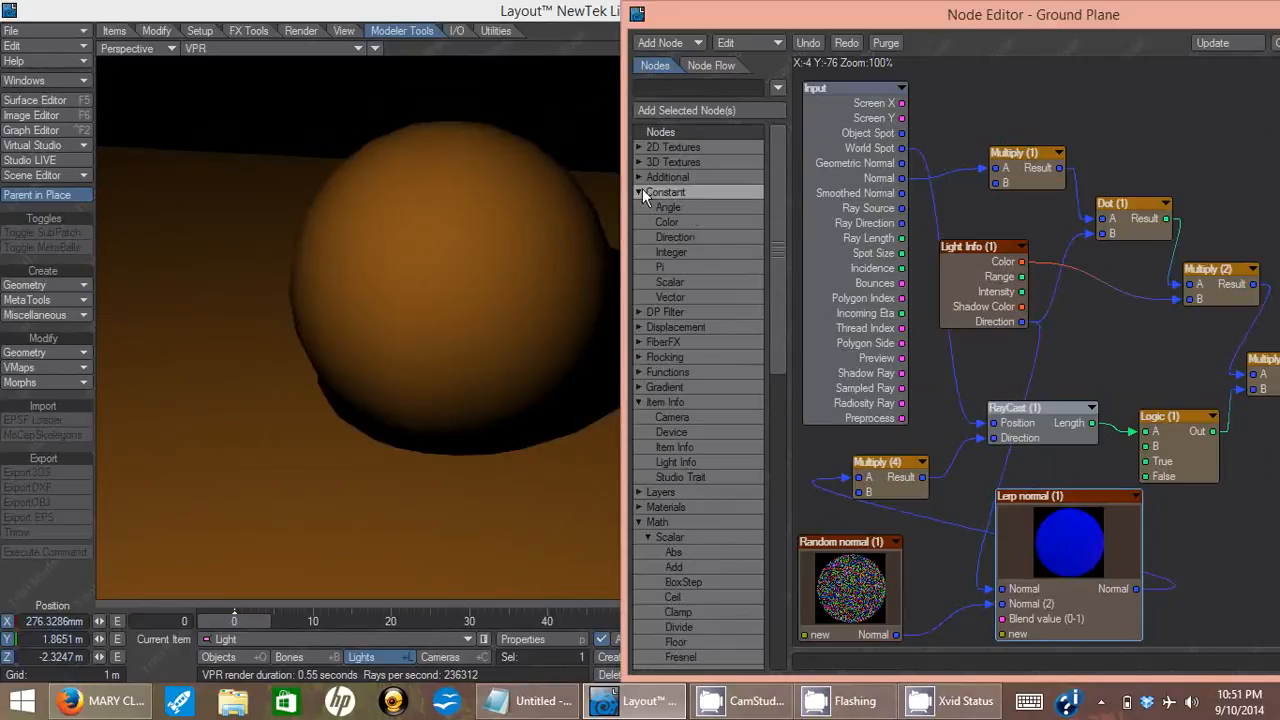
{"action": "left_click", "coordinate": [671, 282]}
{"action": "double_click", "coordinate": [671, 282]}
{"action": "left_click_drag", "start_coordinate": [1089, 347], "coordinate": [999, 619]}
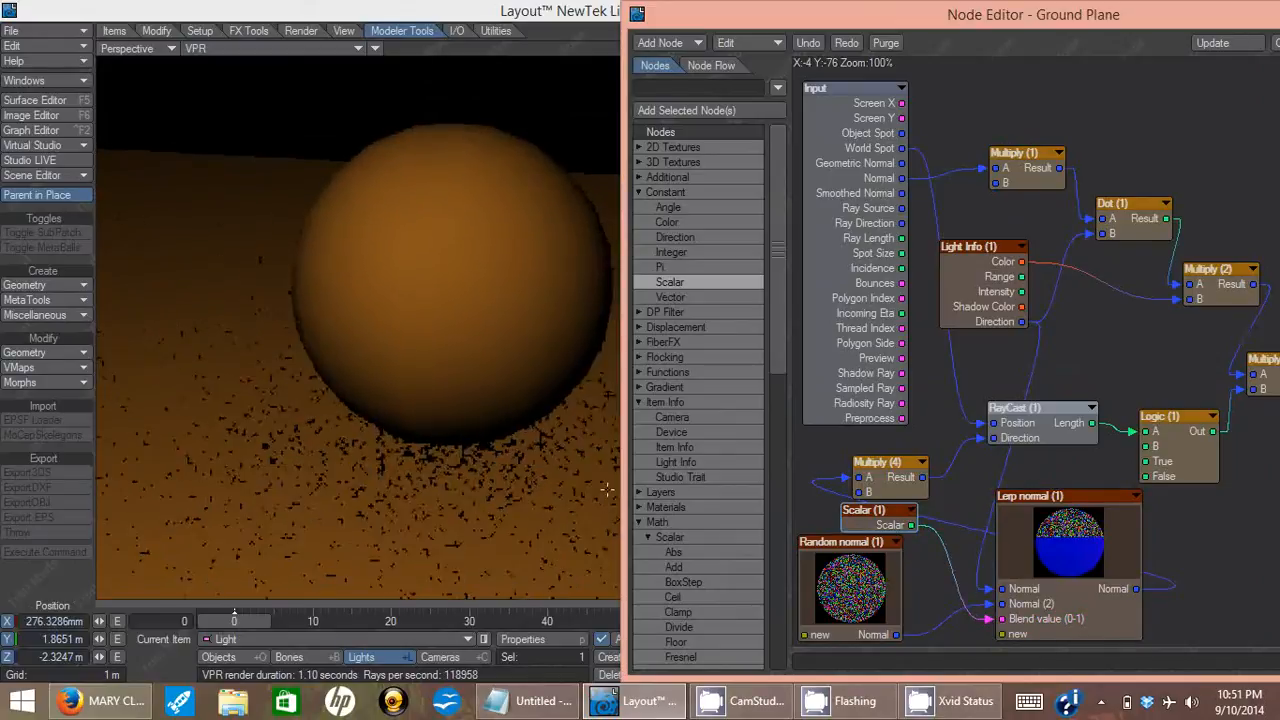
Set the Scalar (1) value to 0.1 to soften the ray-cast shadow edges
{"action": "double_click", "coordinate": [862, 518]}
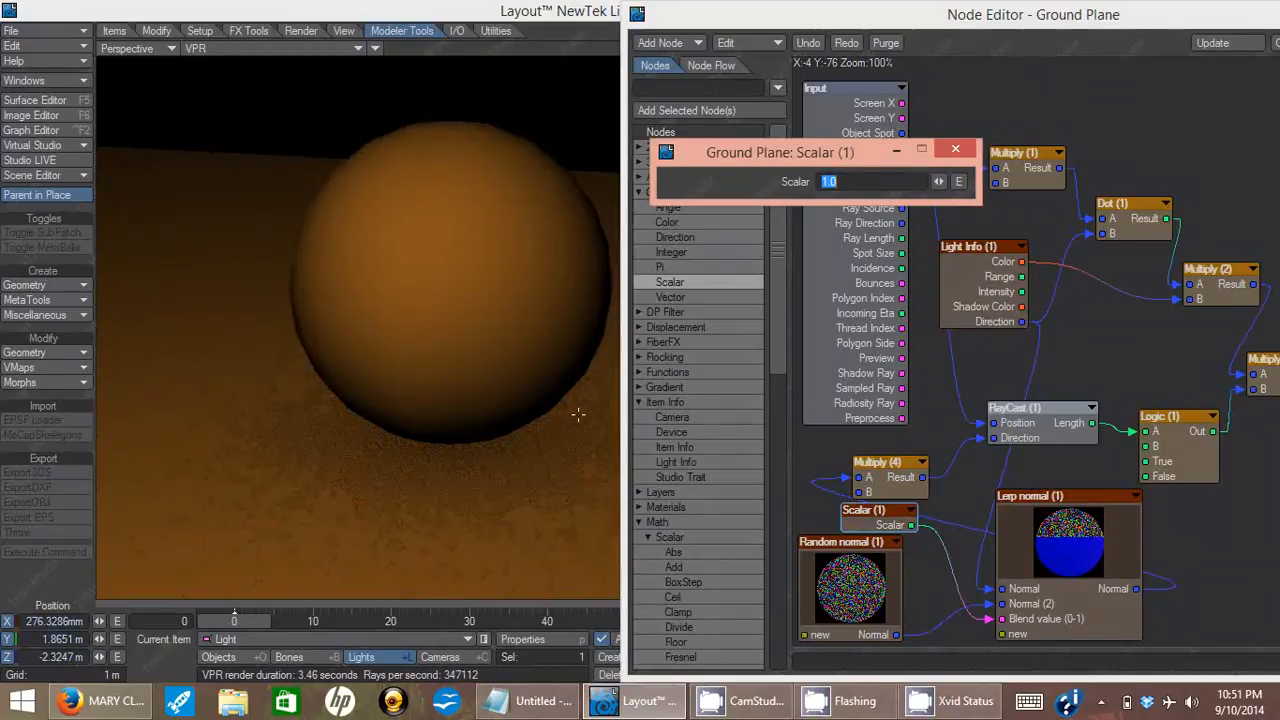
{"action": "type", "text": "0.1"}
{"action": "key", "text": "Return"}
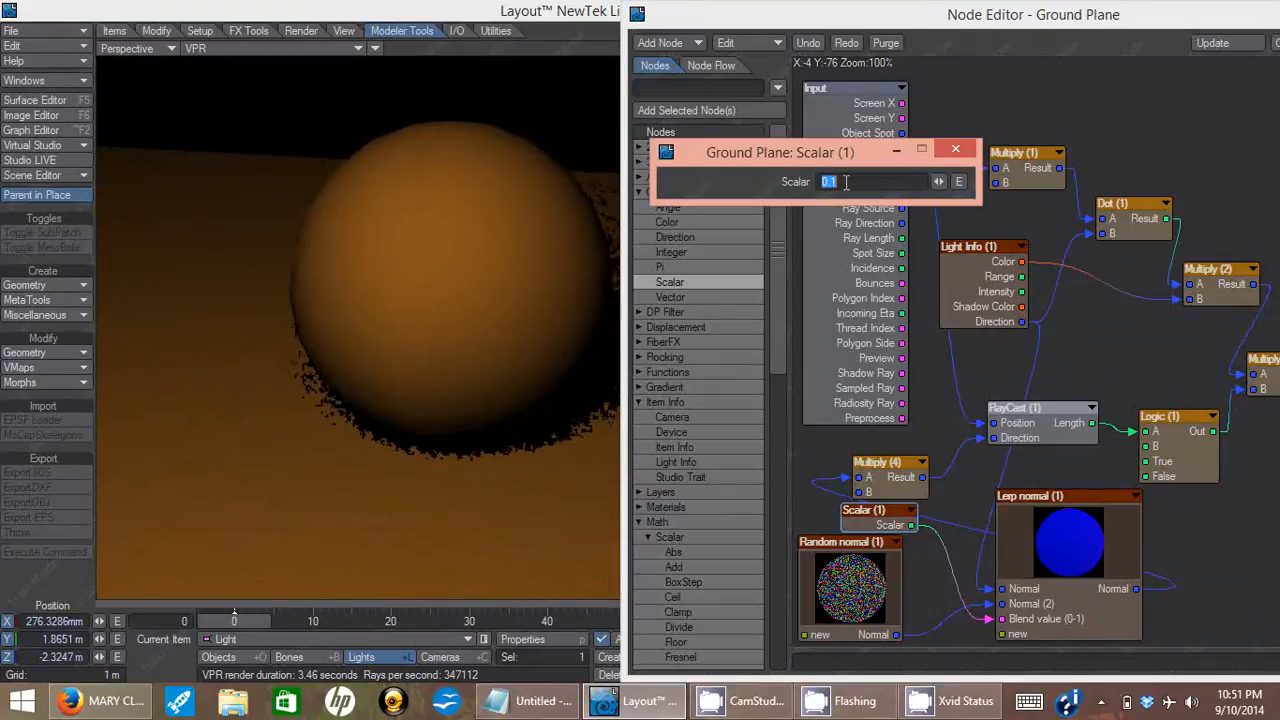
{"action": "left_click", "coordinate": [955, 148]}
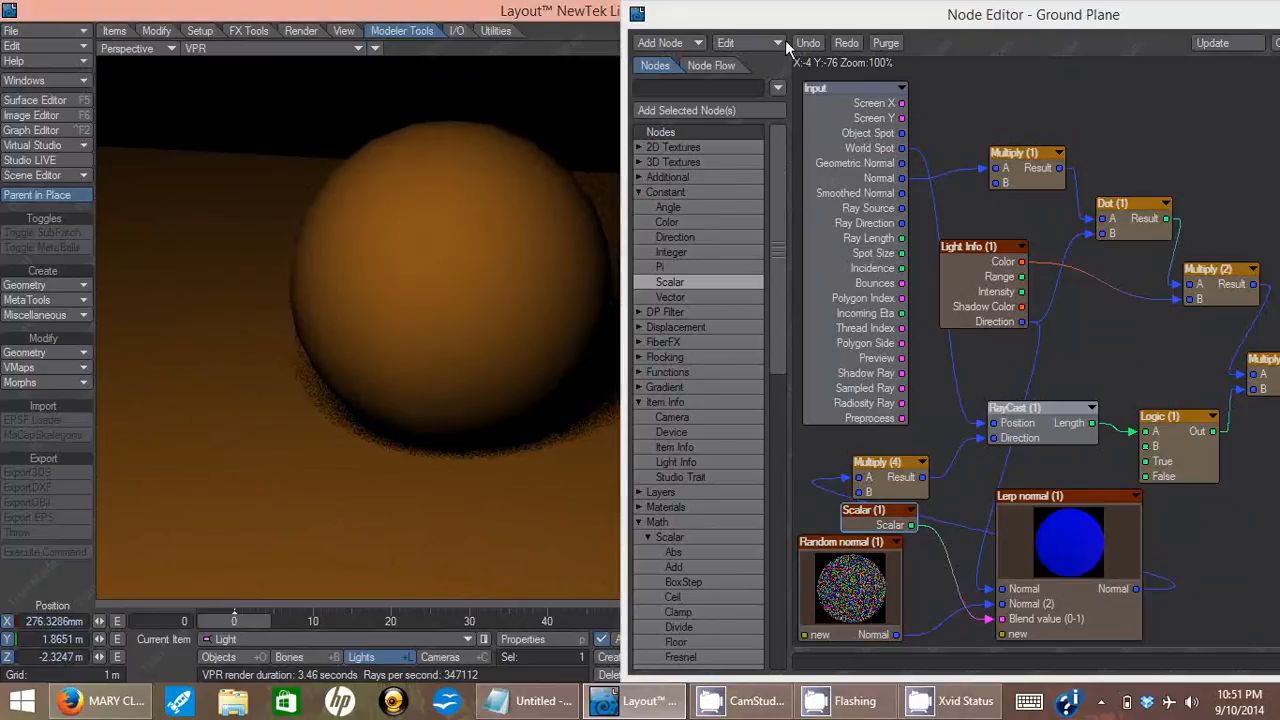
Clear the viewports, nudge the sphere to about Z -50 mm, and move the light to about X -2.5 m, Y 2 m, Z -567 mm
{"action": "left_click_drag", "start_coordinate": [785, 18], "coordinate": [940, 494]}
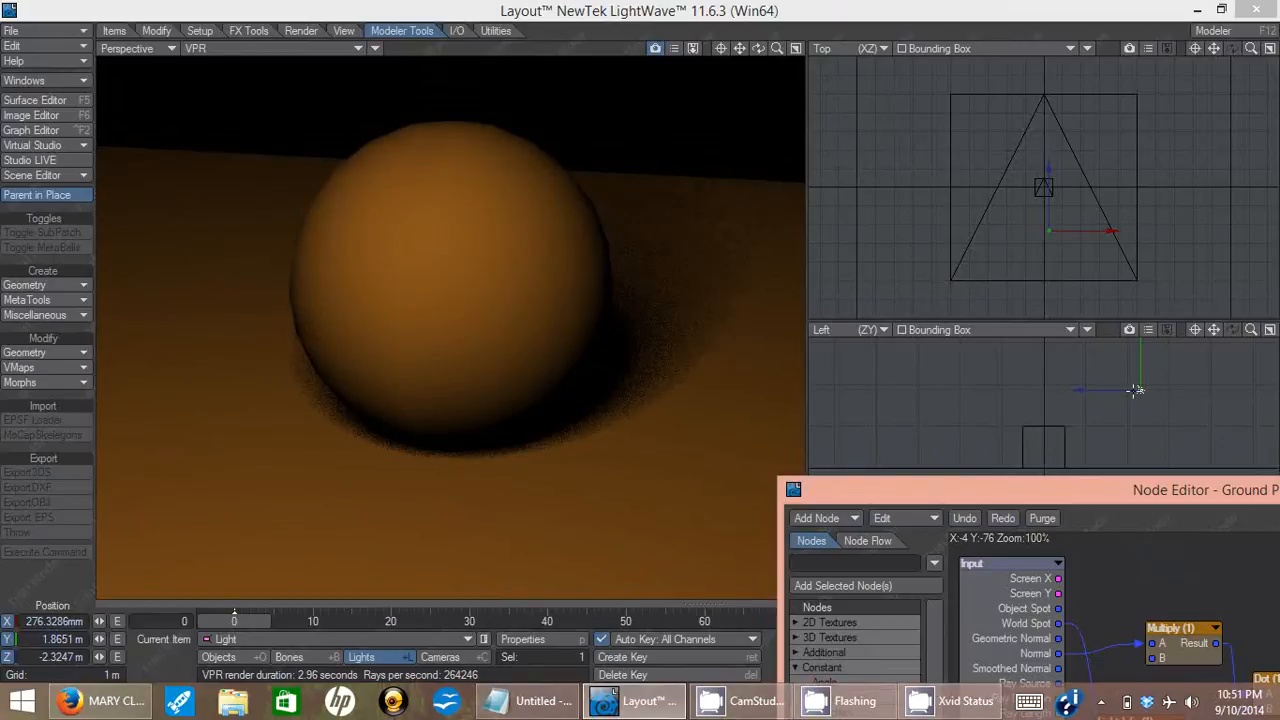
{"action": "left_click_drag", "start_coordinate": [1137, 390], "coordinate": [1013, 379]}
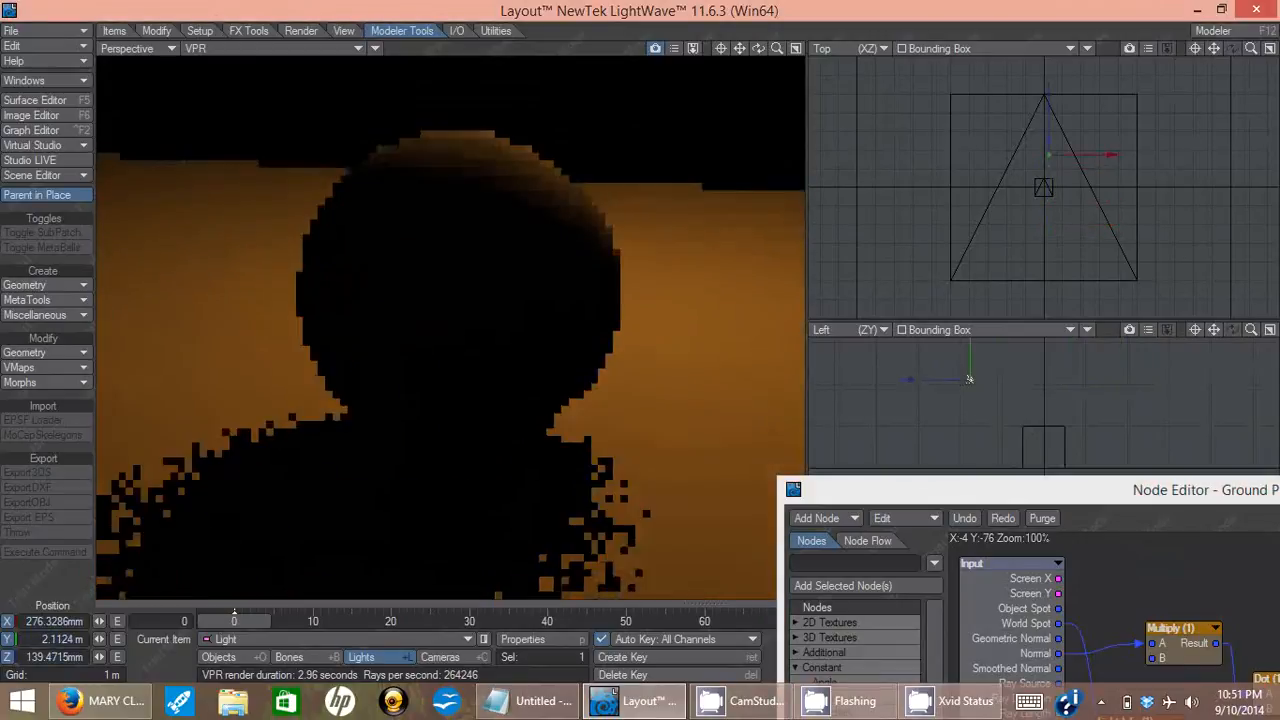
{"action": "key", "text": "shift+o"}
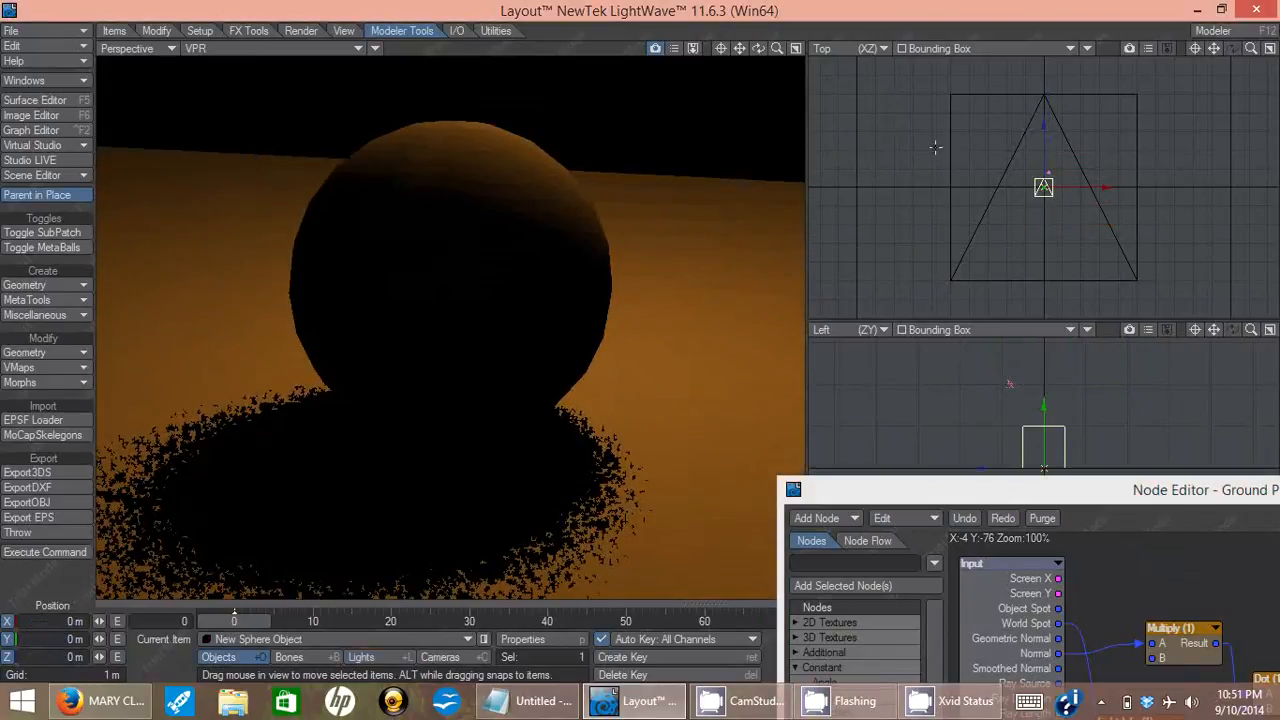
{"action": "key", "text": "shift+l"}
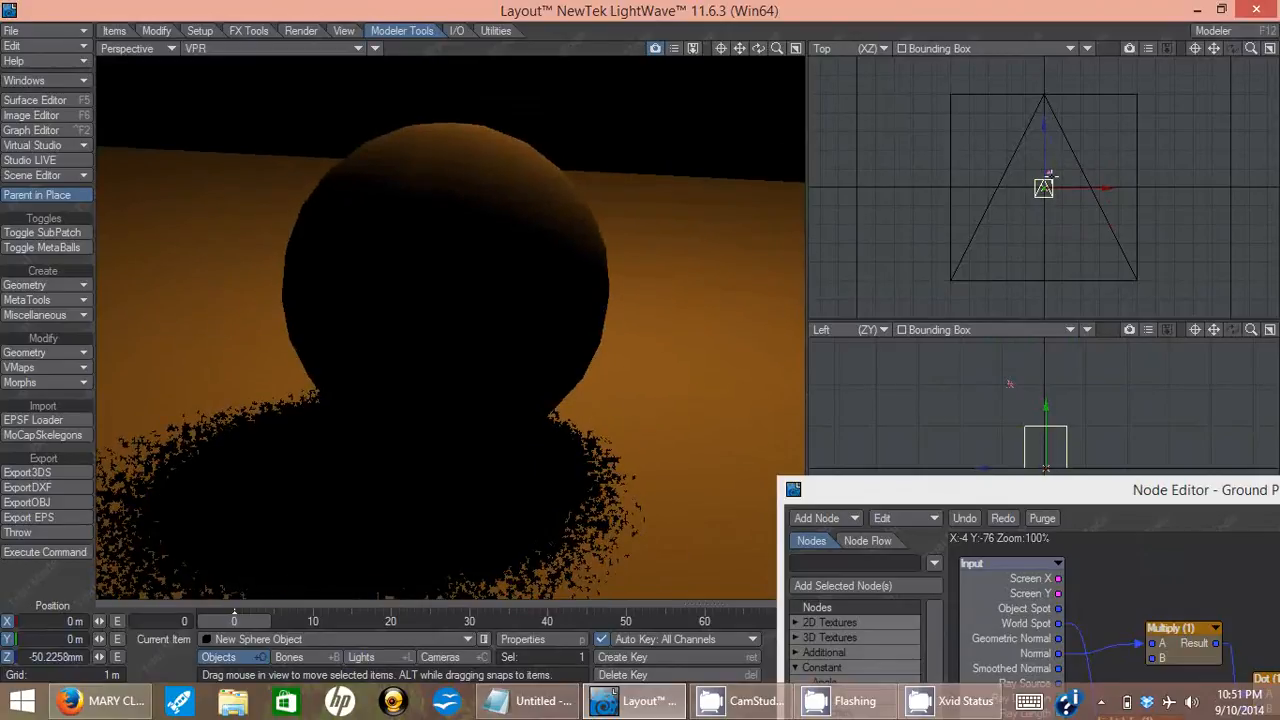
{"action": "left_click_drag", "start_coordinate": [903, 169], "coordinate": [853, 192]}
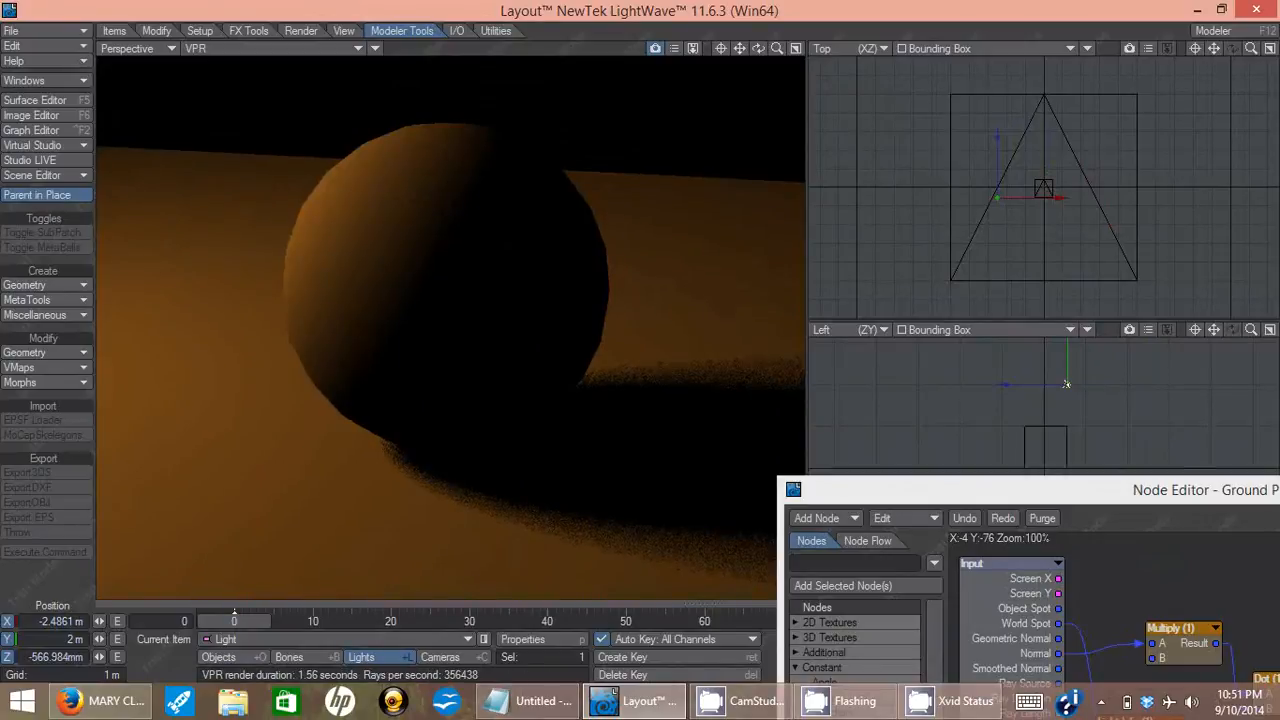
Test Scalar (1) values of 0.4, 0.001 and 0.02 for the shadow softness, settle on 0.05, and close the node's settings
{"action": "left_click_drag", "start_coordinate": [895, 489], "coordinate": [889, 110]}
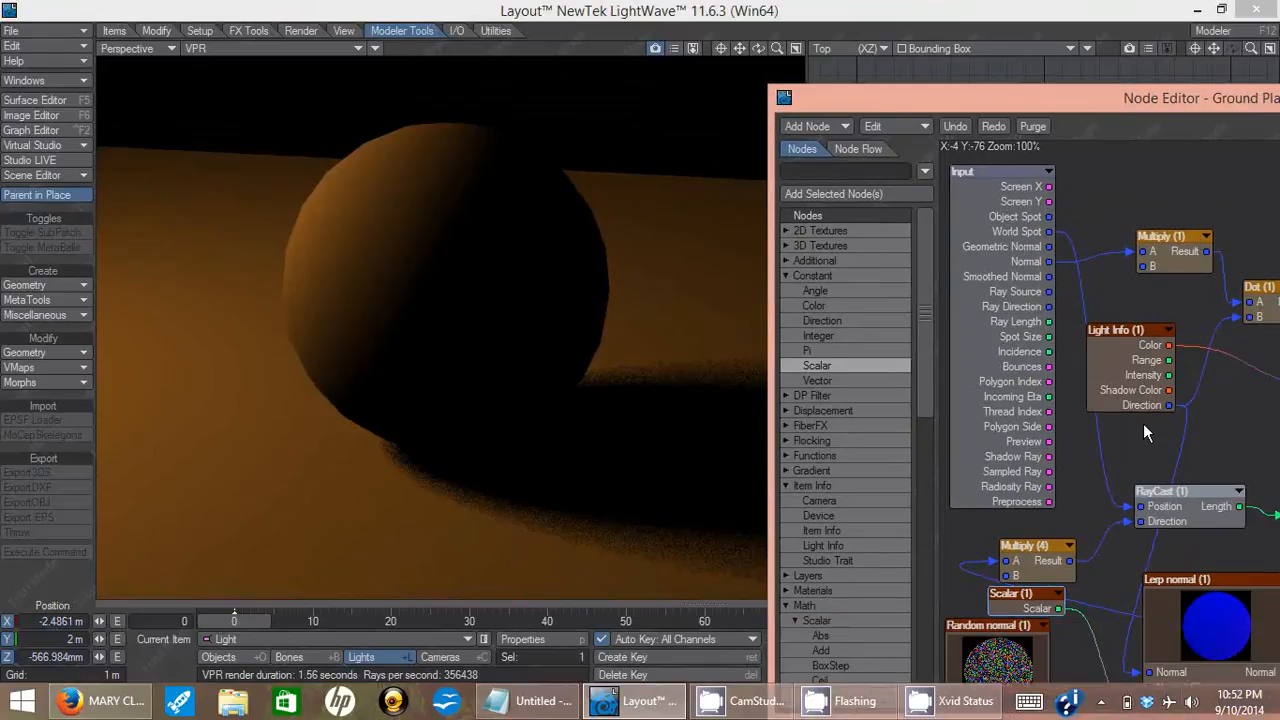
{"action": "left_click_drag", "start_coordinate": [1019, 610], "coordinate": [1006, 476]}
{"action": "double_click", "coordinate": [1000, 458]}
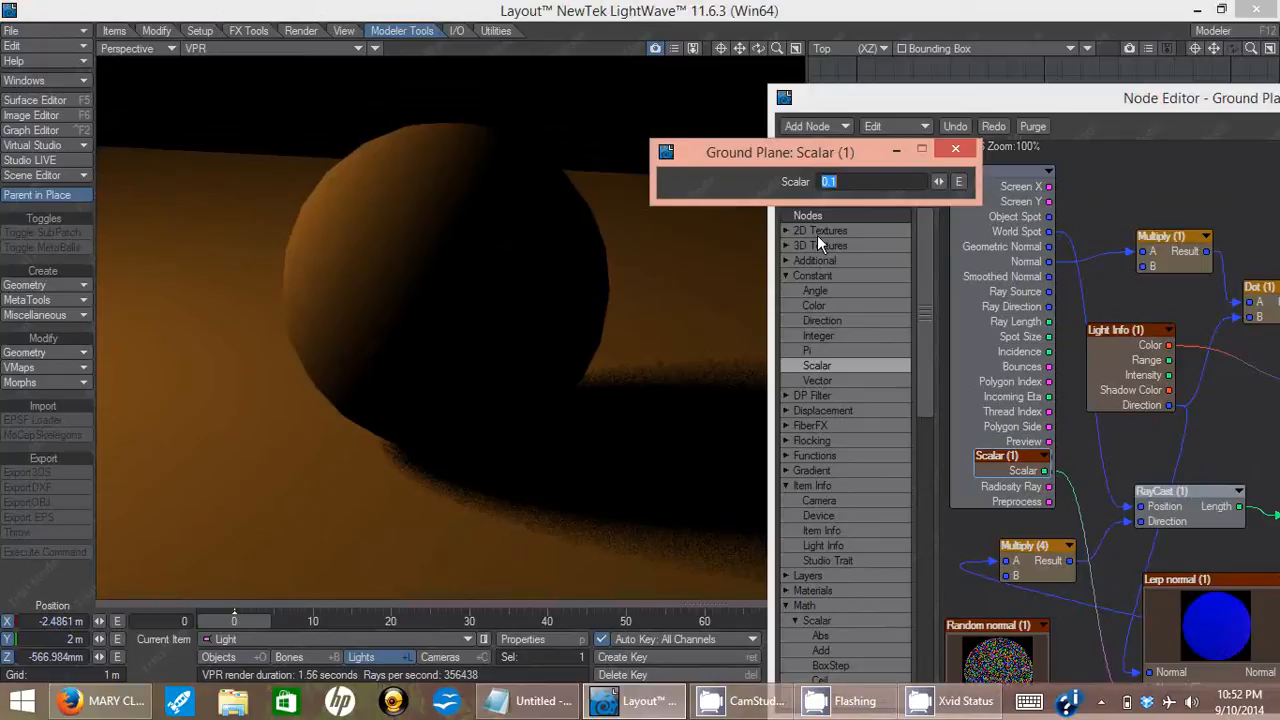
{"action": "type", "text": "0.4"}
{"action": "key", "text": "Return"}
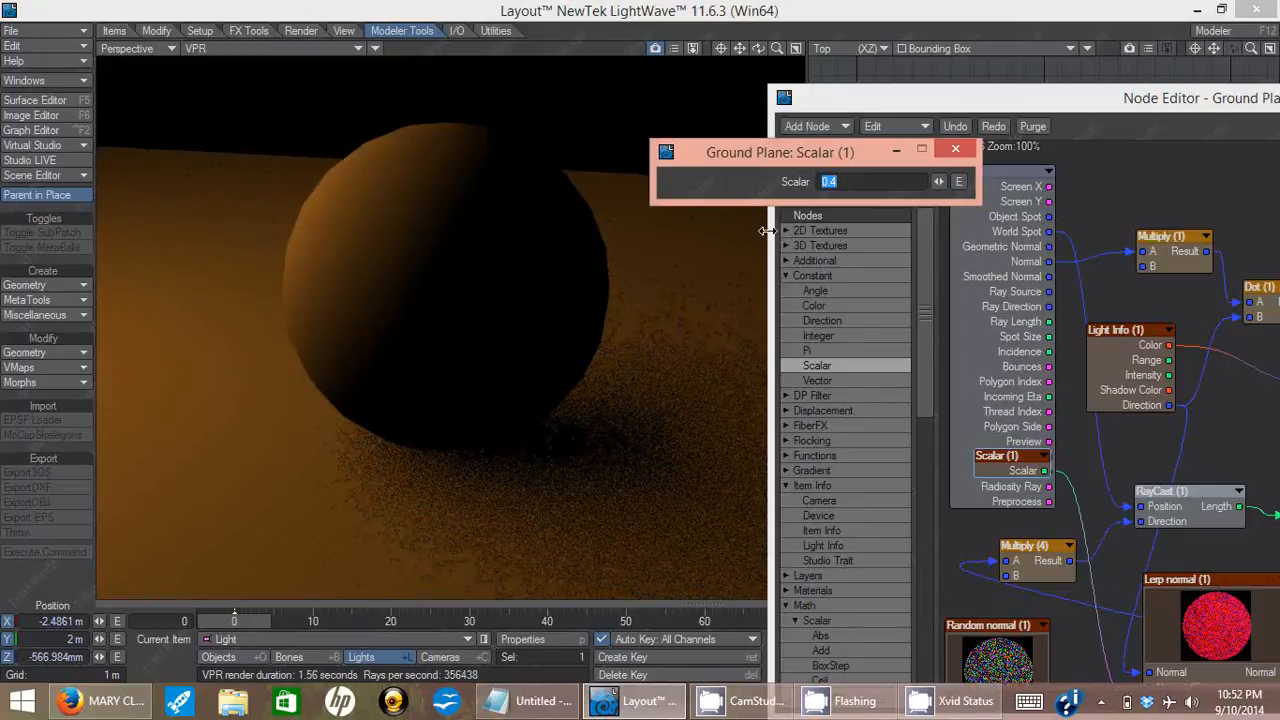
{"action": "type", "text": ".001"}
{"action": "key", "text": "Return"}
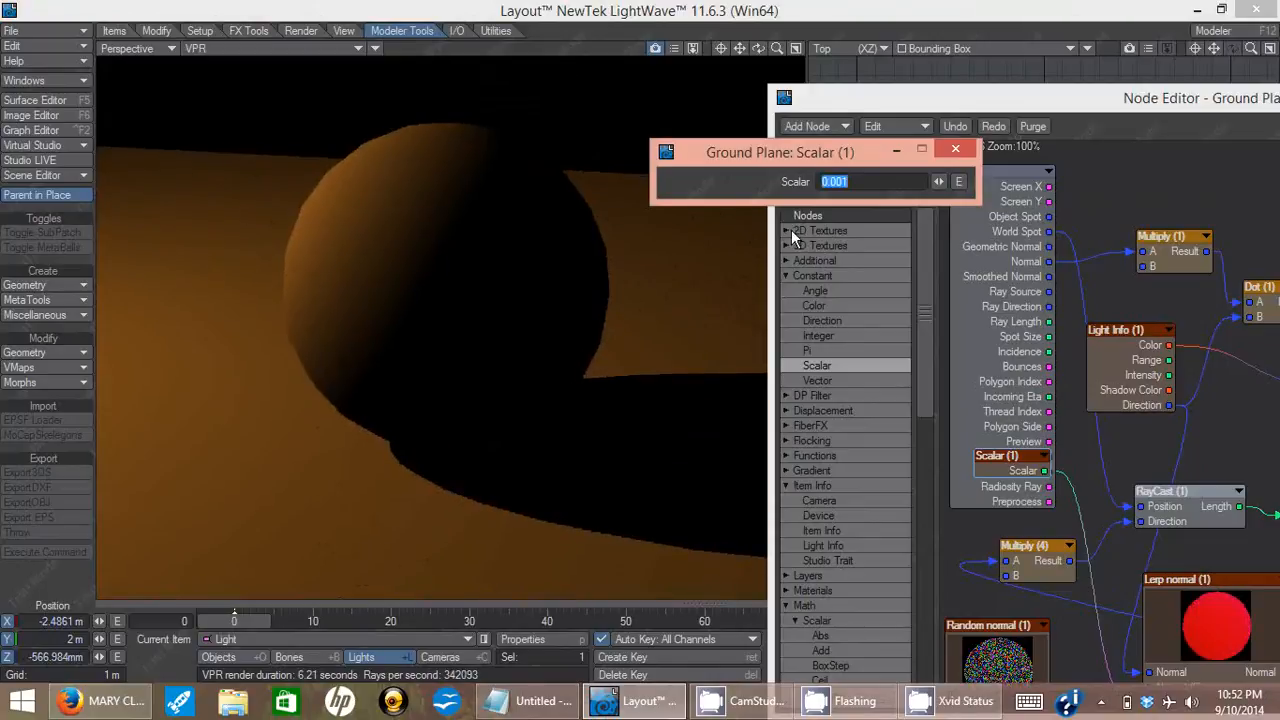
{"action": "type", "text": "0.02"}
{"action": "key", "text": "Return"}
{"action": "type", "text": "0.05"}
{"action": "key", "text": "Return"}
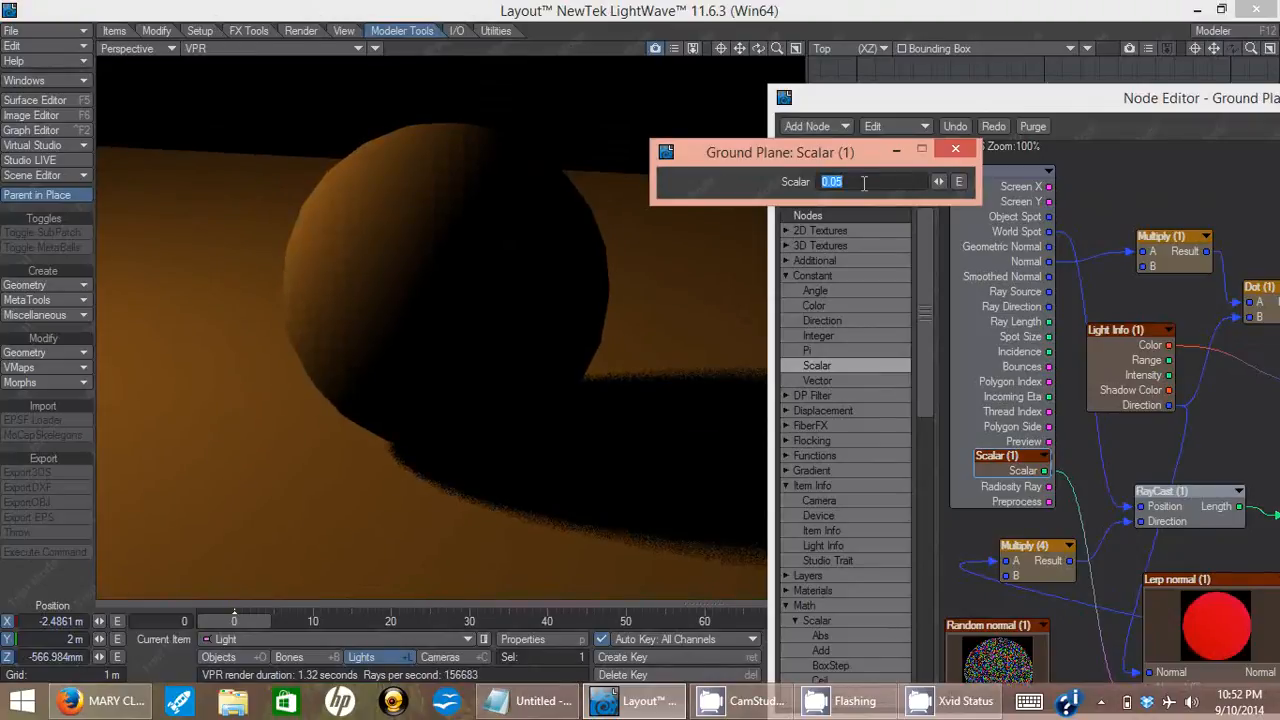
{"action": "left_click", "coordinate": [955, 149]}
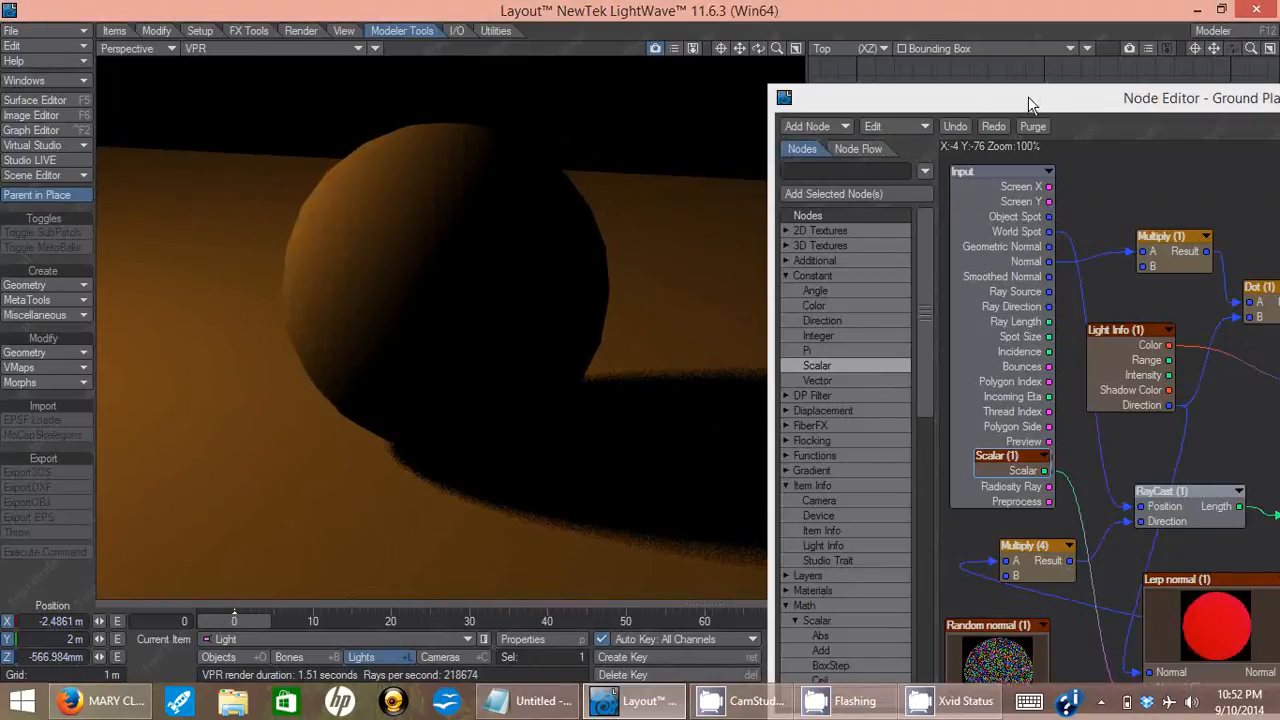
Reposition and enlarge the Node Editor window so the whole Ground Plane network fits in it
{"action": "left_click_drag", "start_coordinate": [1040, 98], "coordinate": [665, 50]}
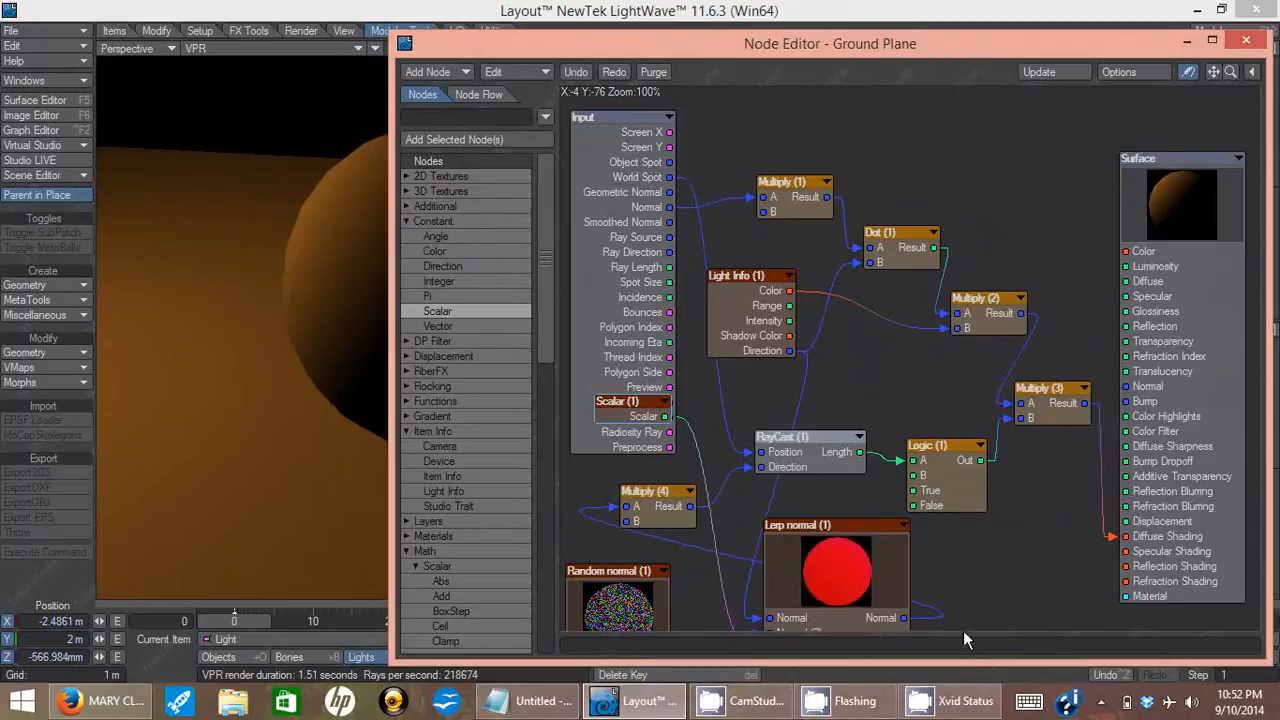
{"action": "left_click_drag", "start_coordinate": [971, 662], "coordinate": [972, 680]}
{"action": "left_click_drag", "start_coordinate": [1267, 372], "coordinate": [1279, 371]}
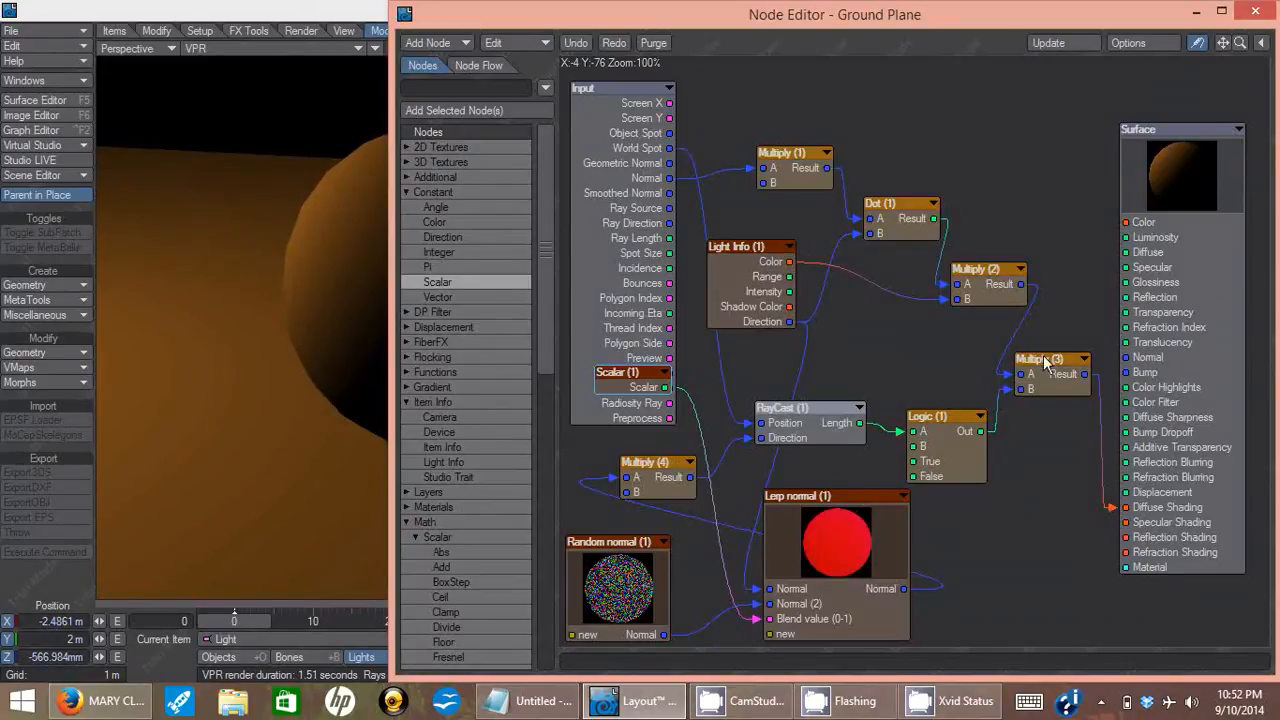
Nudge the Logic (1) and Multiply (3) nodes slightly to tidy their placement in the network
{"action": "left_click", "coordinate": [944, 418]}
{"action": "left_click_drag", "start_coordinate": [944, 408], "coordinate": [940, 405]}
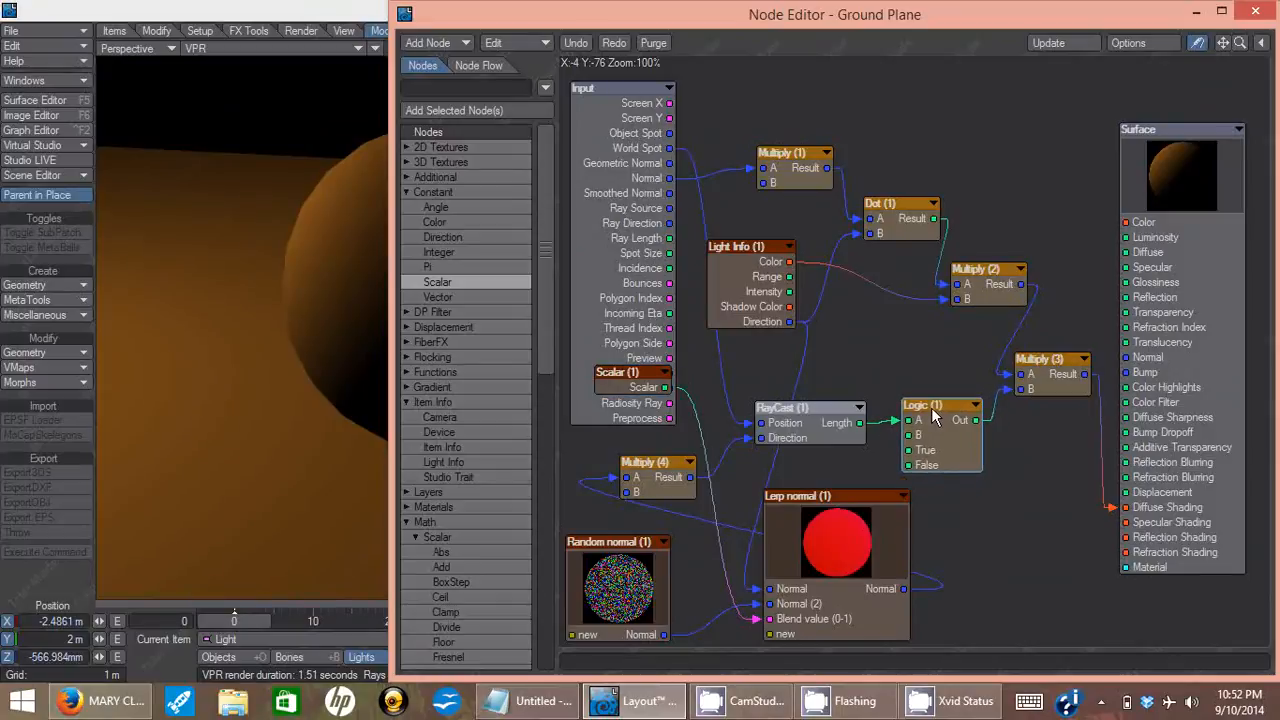
{"action": "left_click", "coordinate": [1070, 365]}
{"action": "left_click_drag", "start_coordinate": [1070, 365], "coordinate": [1074, 359]}
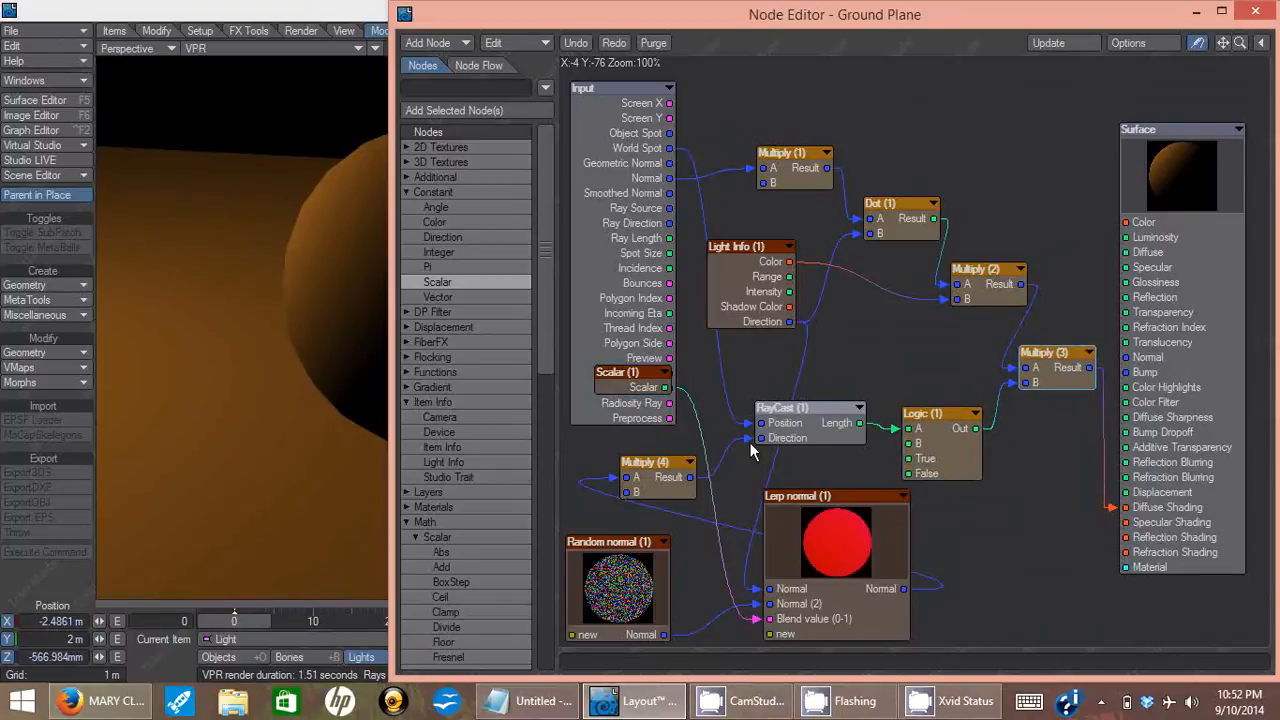
Place Scalar (1) between Random normal (1) and Lerp normal (1), and space the three nodes apart
{"action": "left_click_drag", "start_coordinate": [635, 375], "coordinate": [697, 565]}
{"action": "left_click_drag", "start_coordinate": [796, 499], "coordinate": [837, 506]}
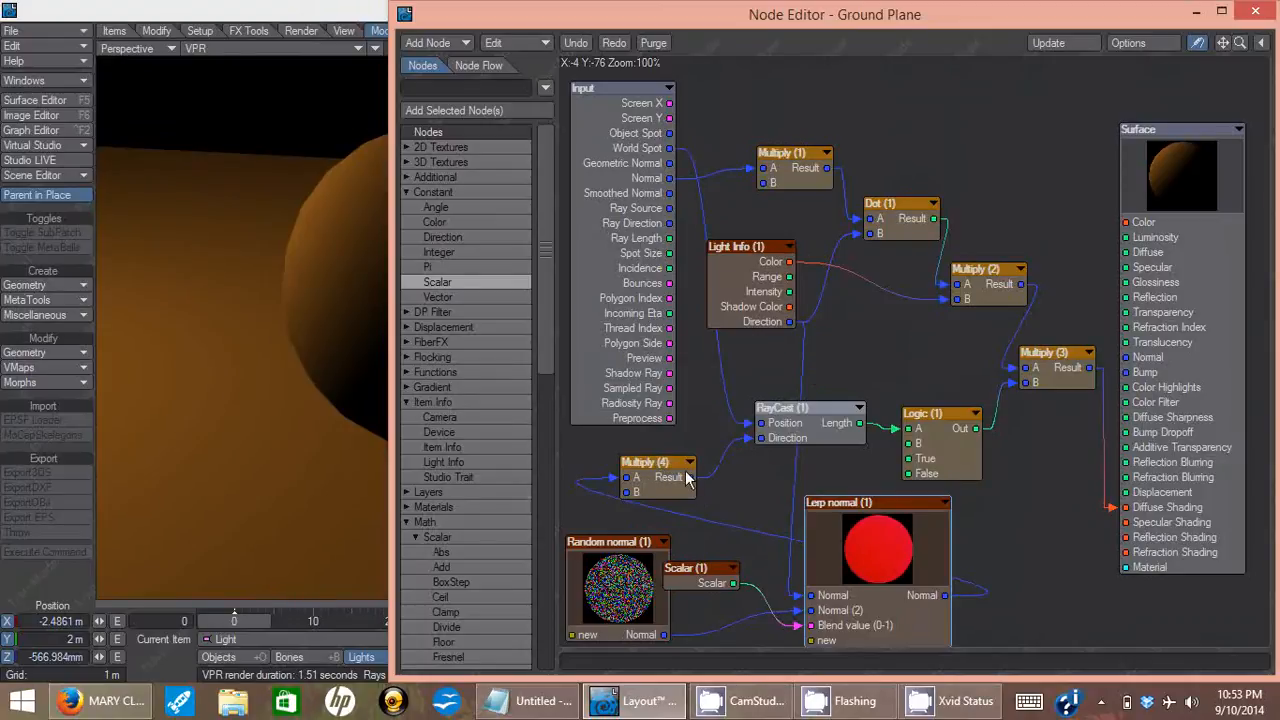
{"action": "left_click_drag", "start_coordinate": [623, 542], "coordinate": [614, 547]}
{"action": "left_click_drag", "start_coordinate": [690, 578], "coordinate": [703, 577]}
{"action": "left_click_drag", "start_coordinate": [869, 508], "coordinate": [878, 502]}
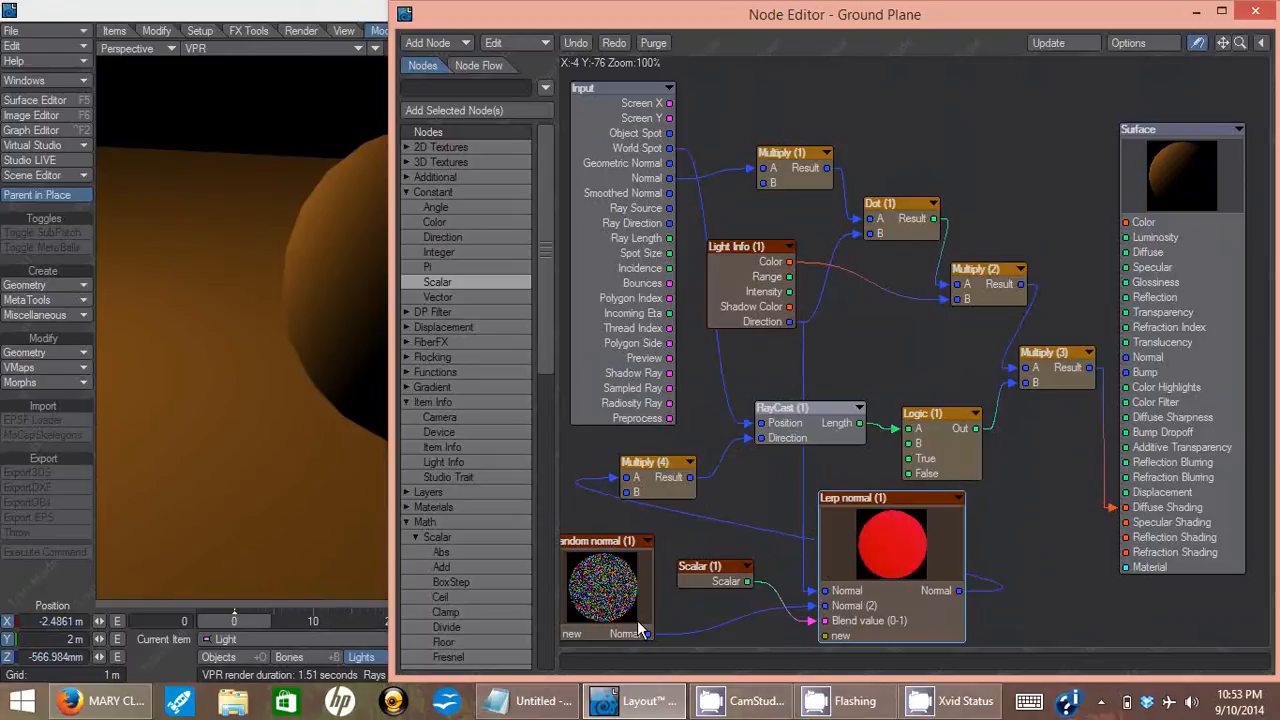
Shift Light Info (1) slightly up toward the Input node, and bring Random normal (1) back fully into view
{"action": "left_click_drag", "start_coordinate": [734, 251], "coordinate": [715, 233]}
{"action": "left_click", "coordinate": [780, 345]}
{"action": "mouse_move", "coordinate": [770, 312]}
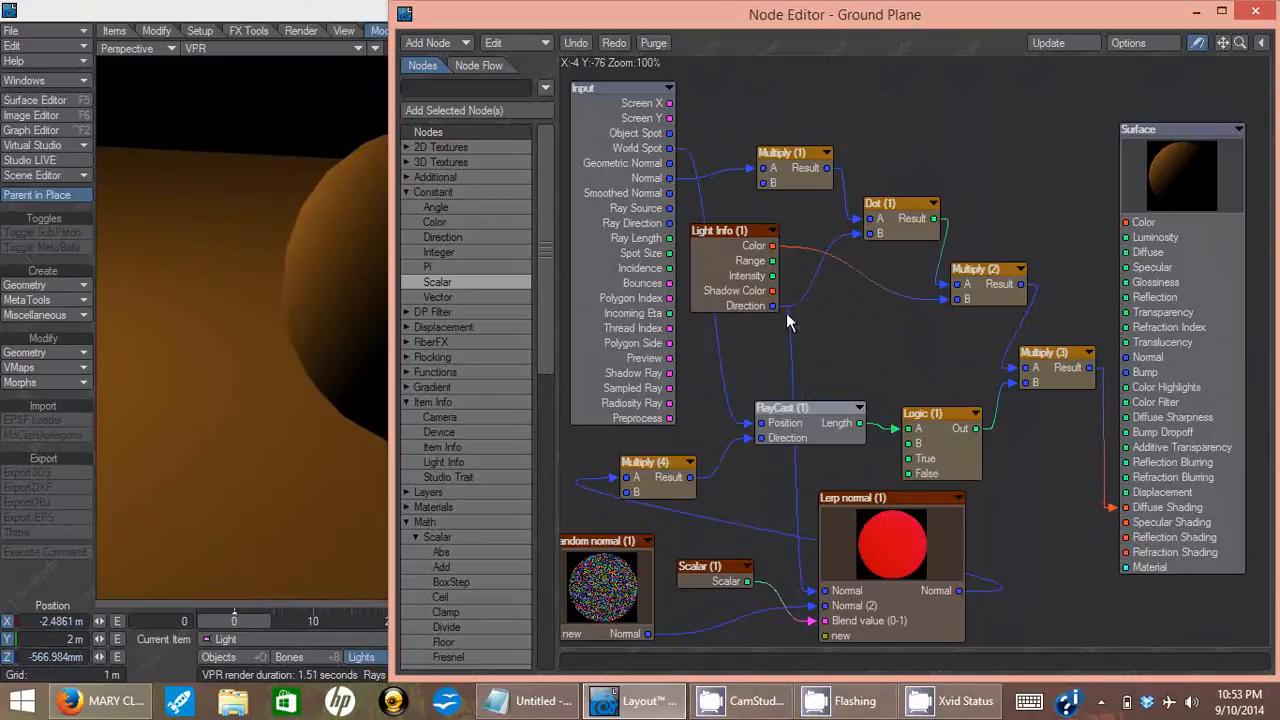
{"action": "mouse_move", "coordinate": [619, 578]}
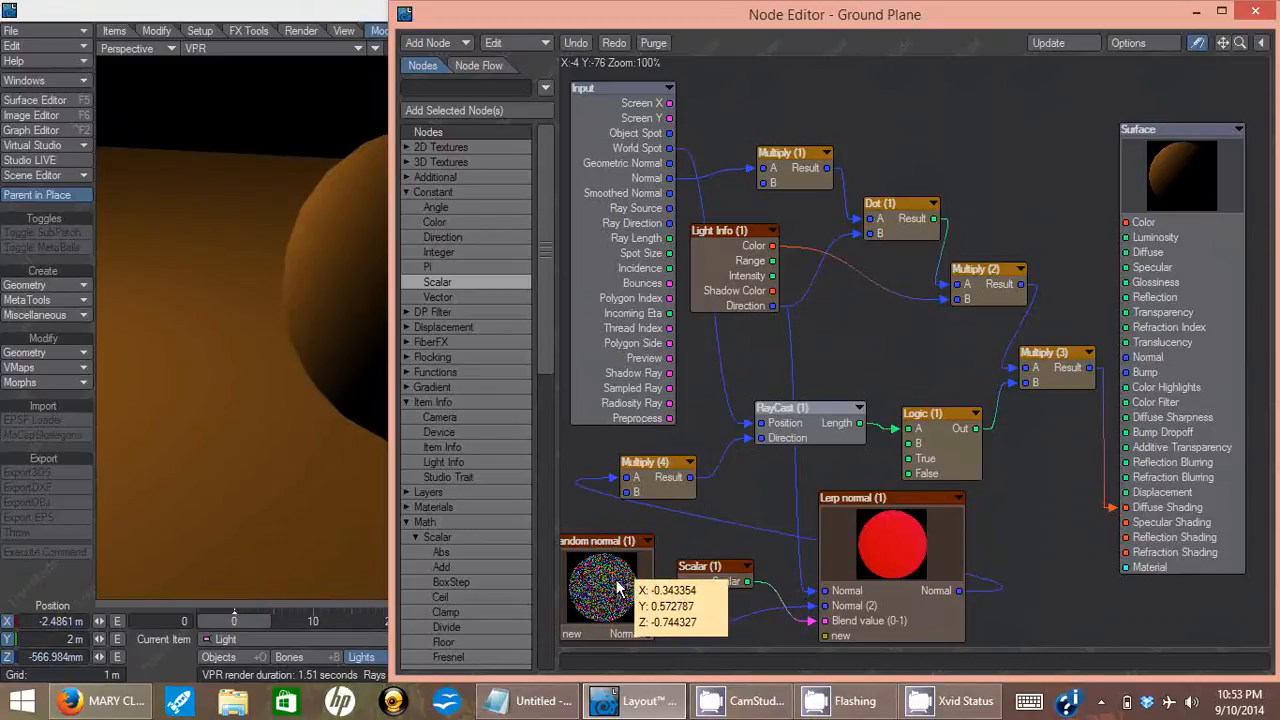
{"action": "left_click_drag", "start_coordinate": [609, 546], "coordinate": [617, 548]}
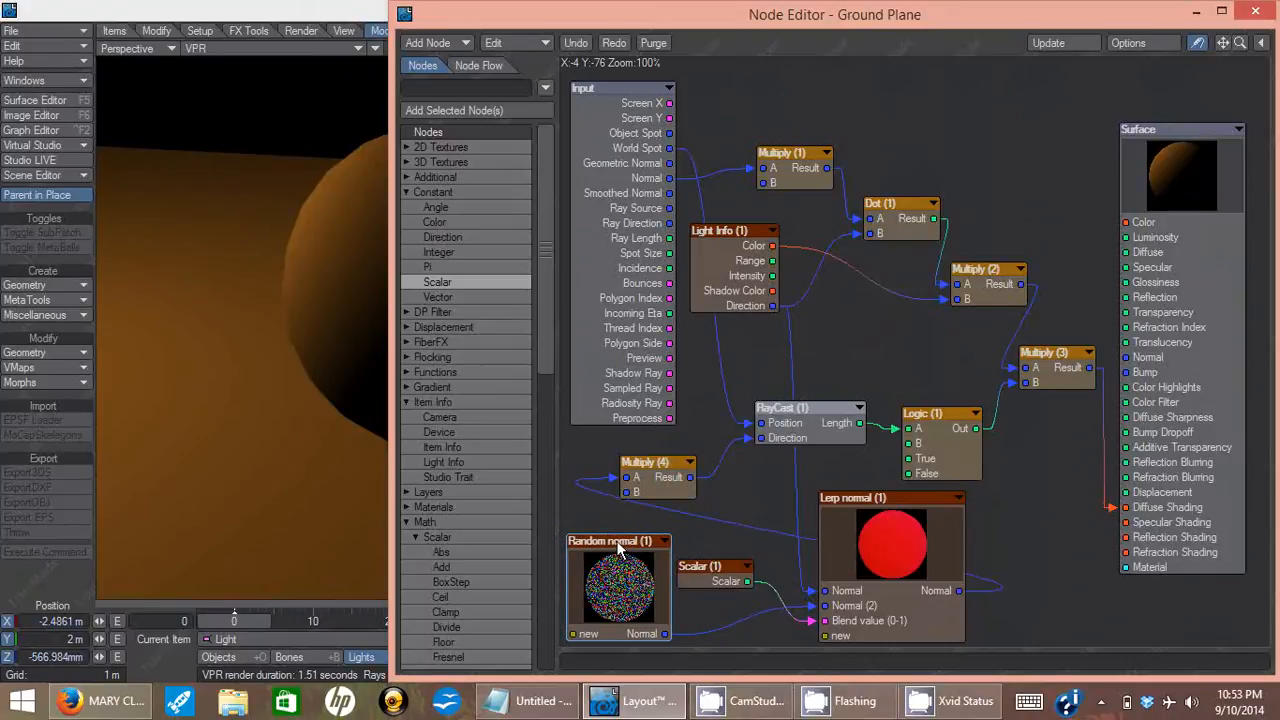
{"action": "mouse_move", "coordinate": [597, 597]}
Move the Node Editor aside to compare the rendered sphere and its soft shadow with the node network
{"action": "left_click_drag", "start_coordinate": [636, 21], "coordinate": [822, 490]}
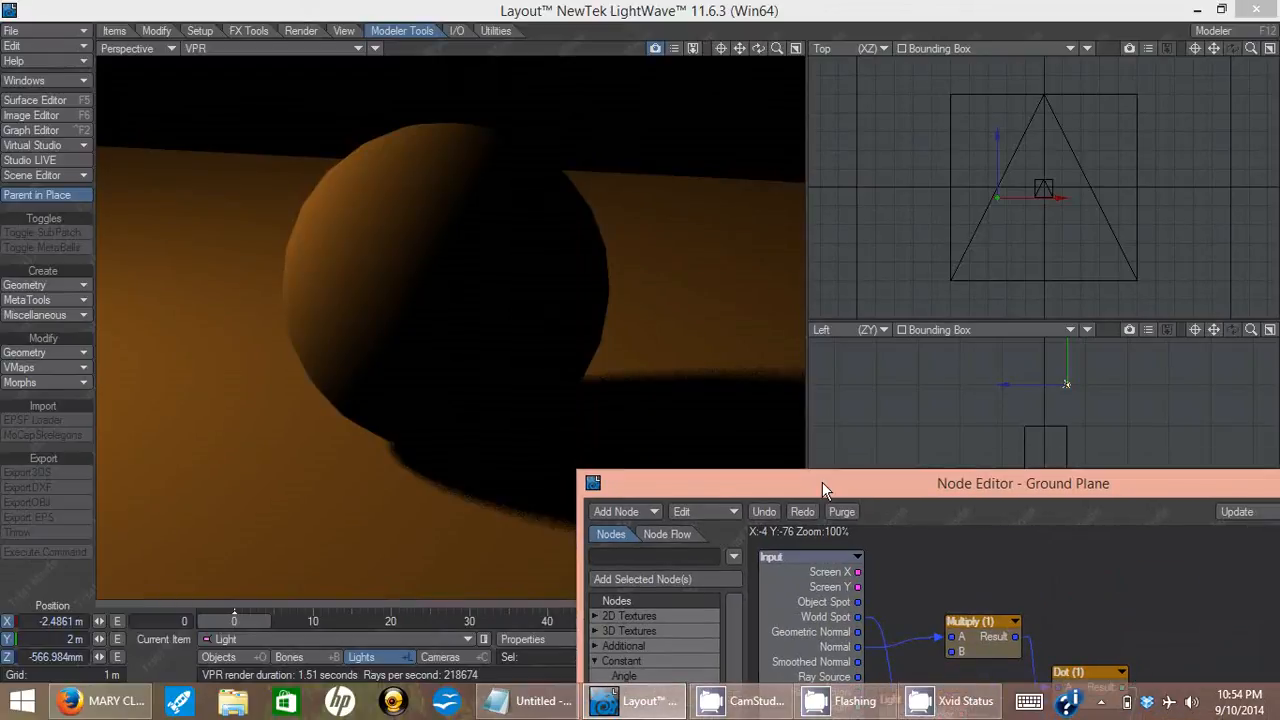
{"action": "left_click_drag", "start_coordinate": [822, 482], "coordinate": [627, 58]}
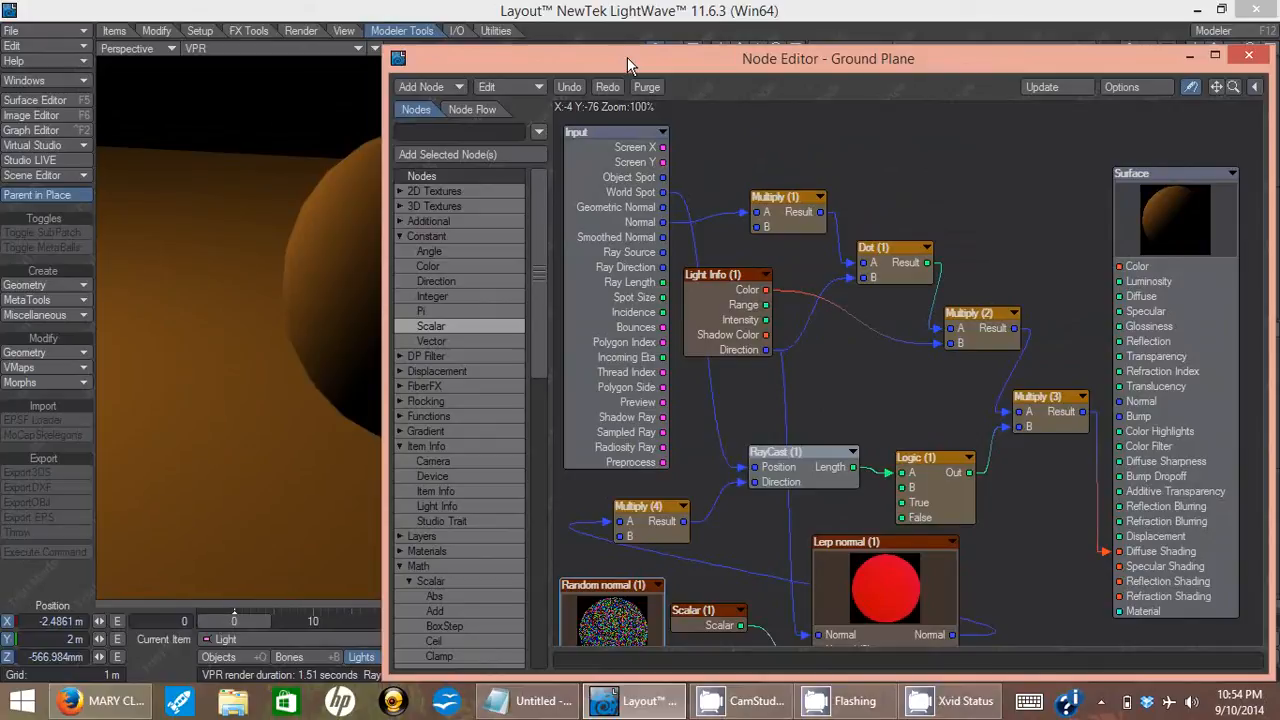
{"action": "left_click_drag", "start_coordinate": [608, 58], "coordinate": [963, 105]}
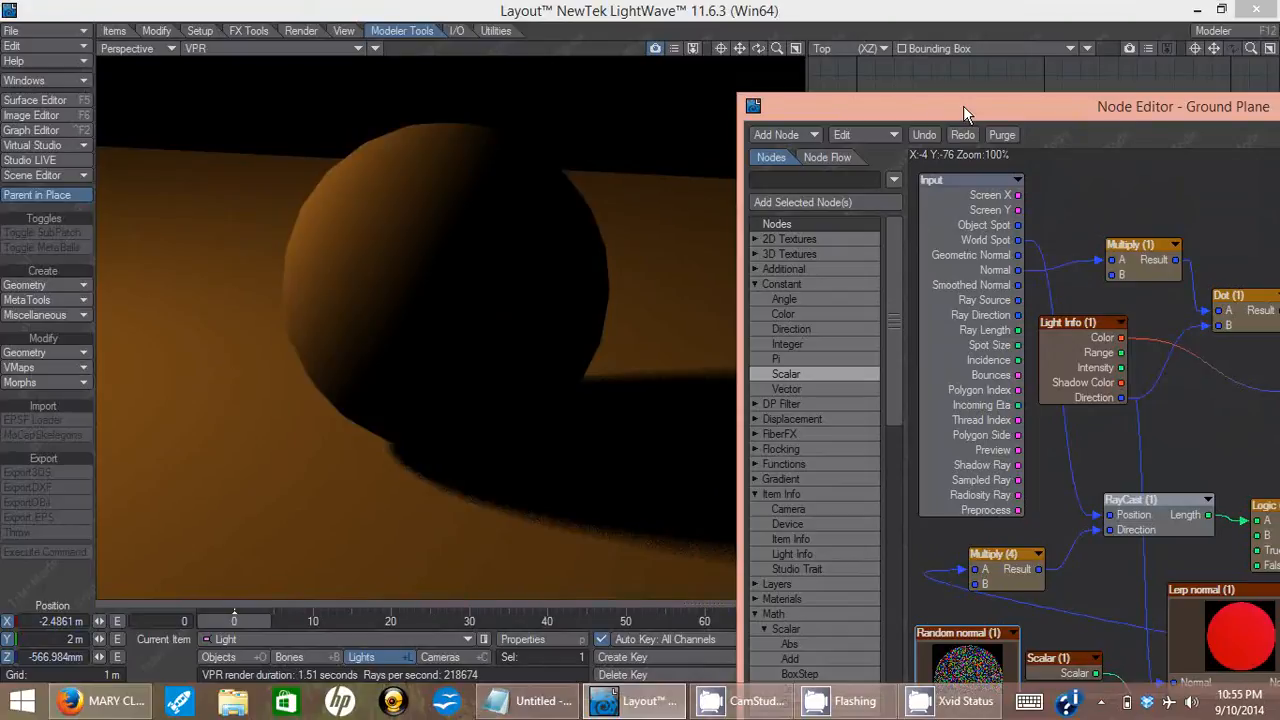
{"action": "left_click", "coordinate": [924, 704]}
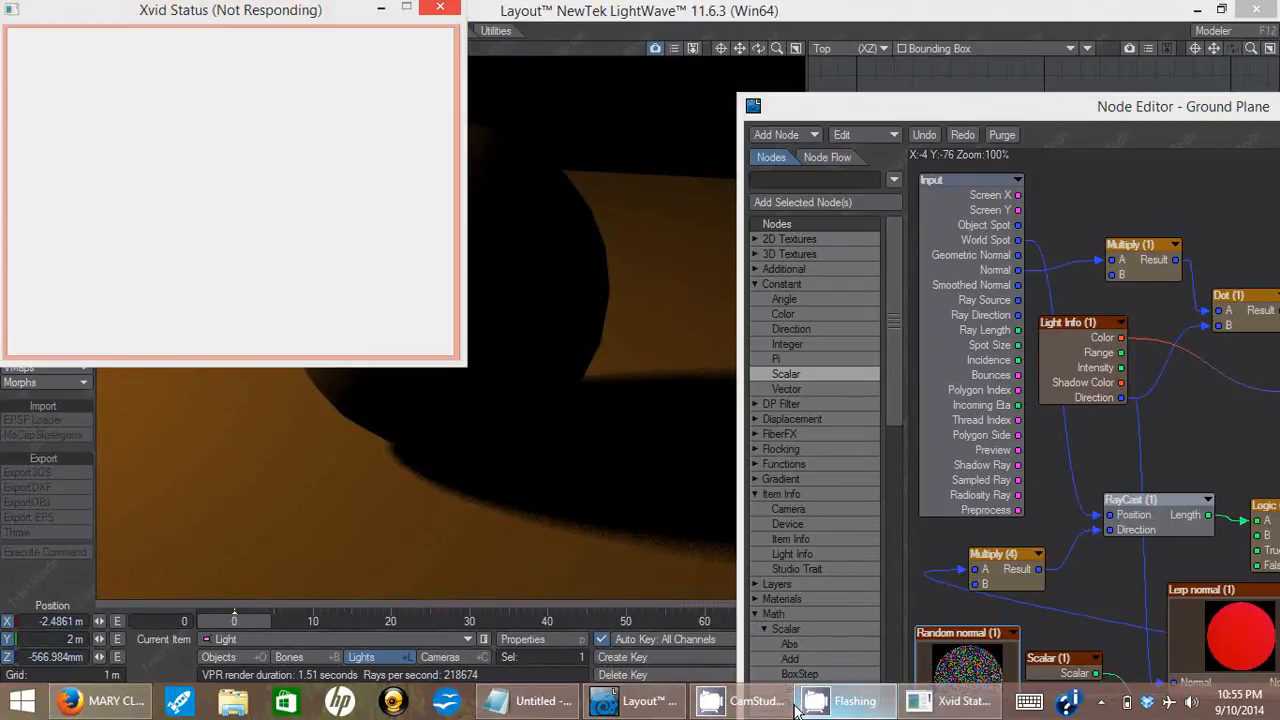